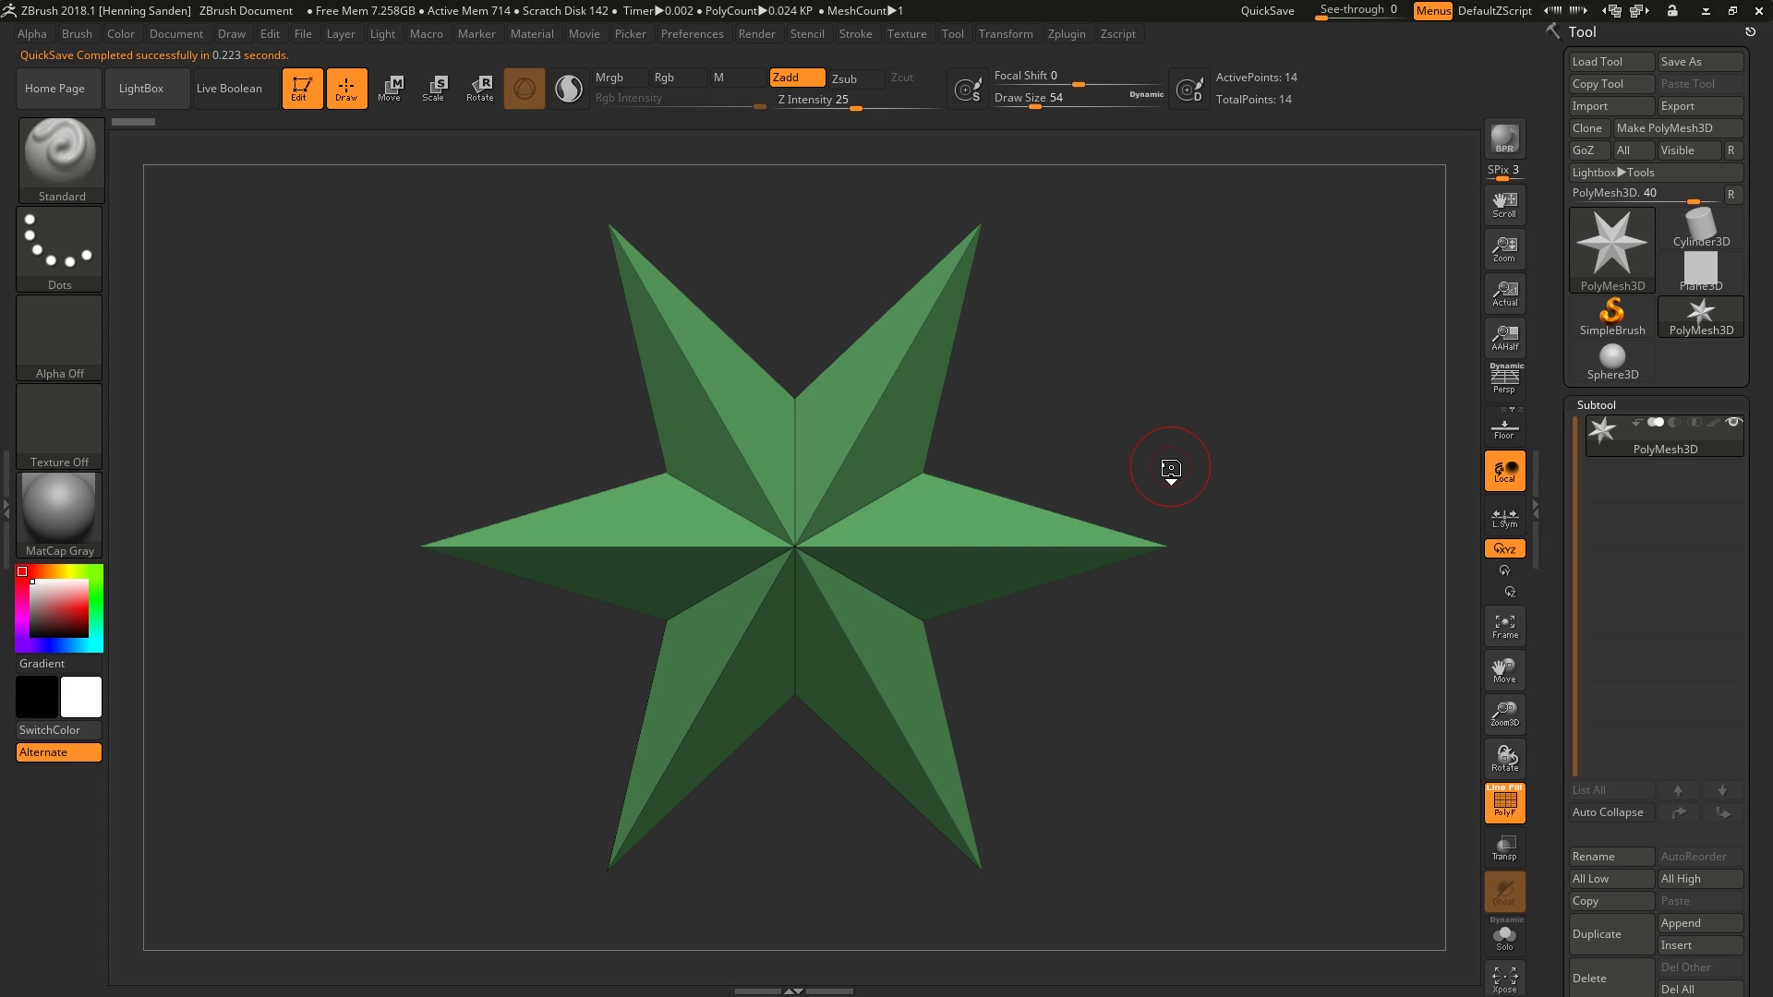
{"action": "left_click_drag", "start_coordinate": [1086, 536], "coordinate": [1086, 573]}
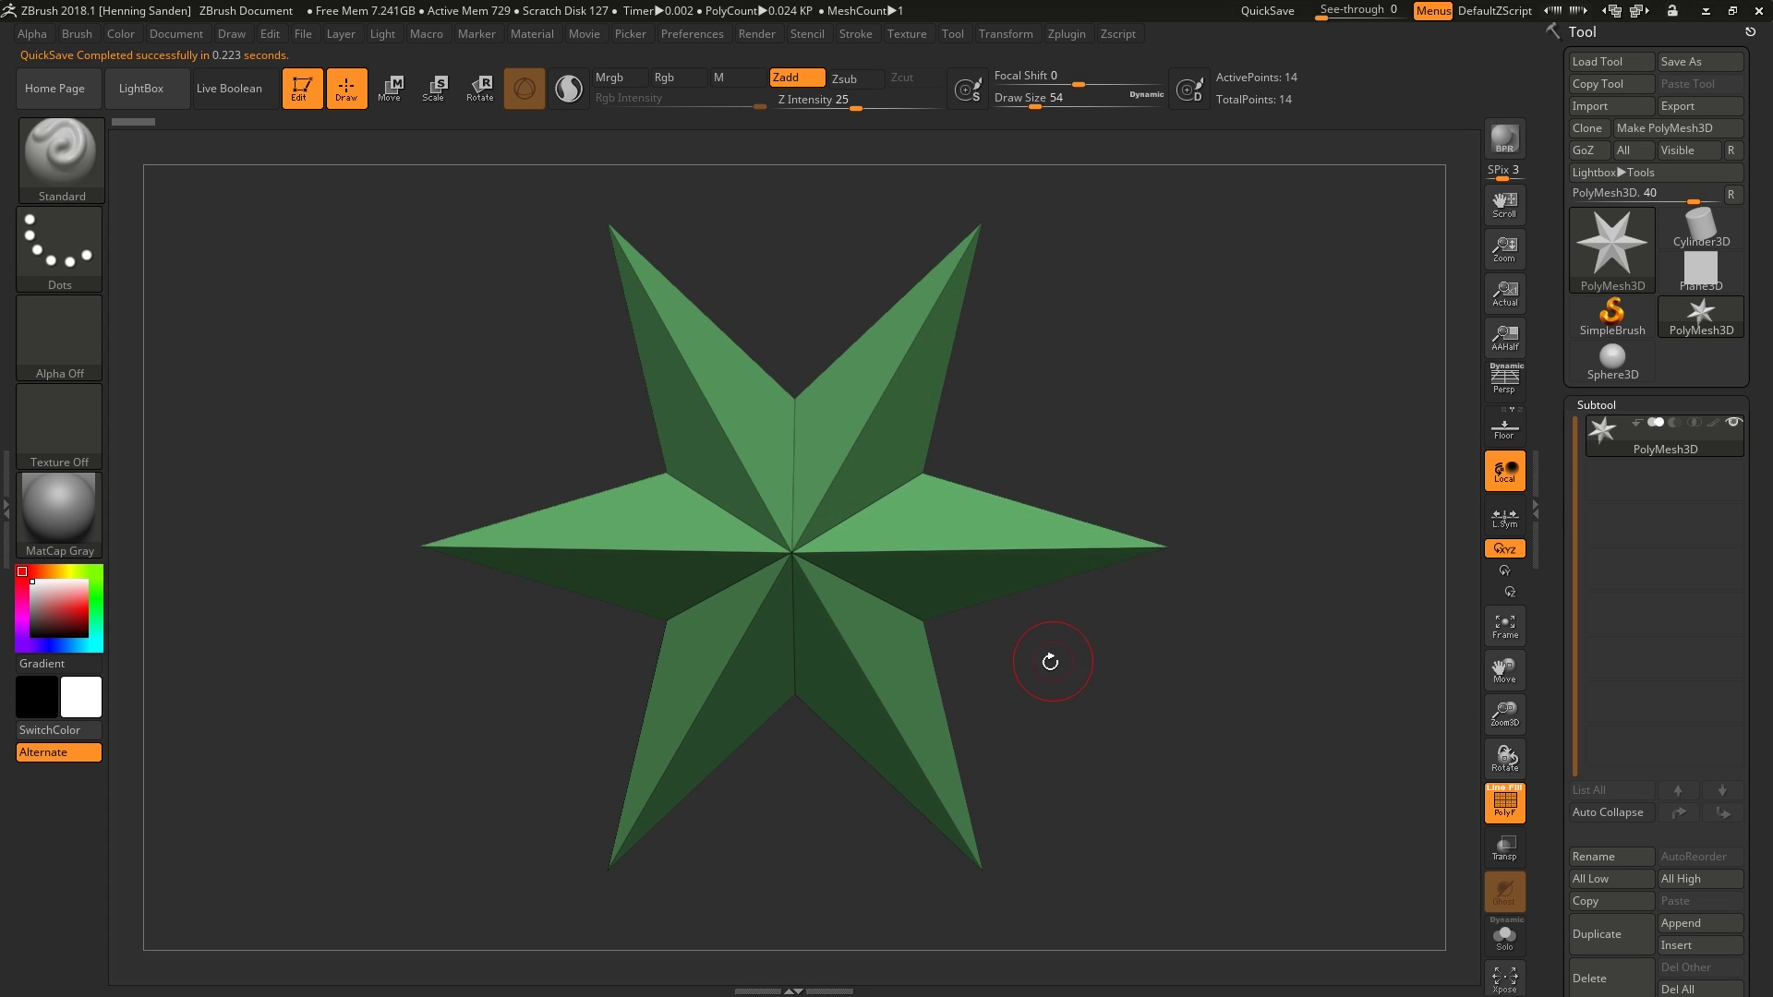
{"action": "left_click_drag", "start_coordinate": [1056, 660], "coordinate": [1072, 680], "text": "alt"}
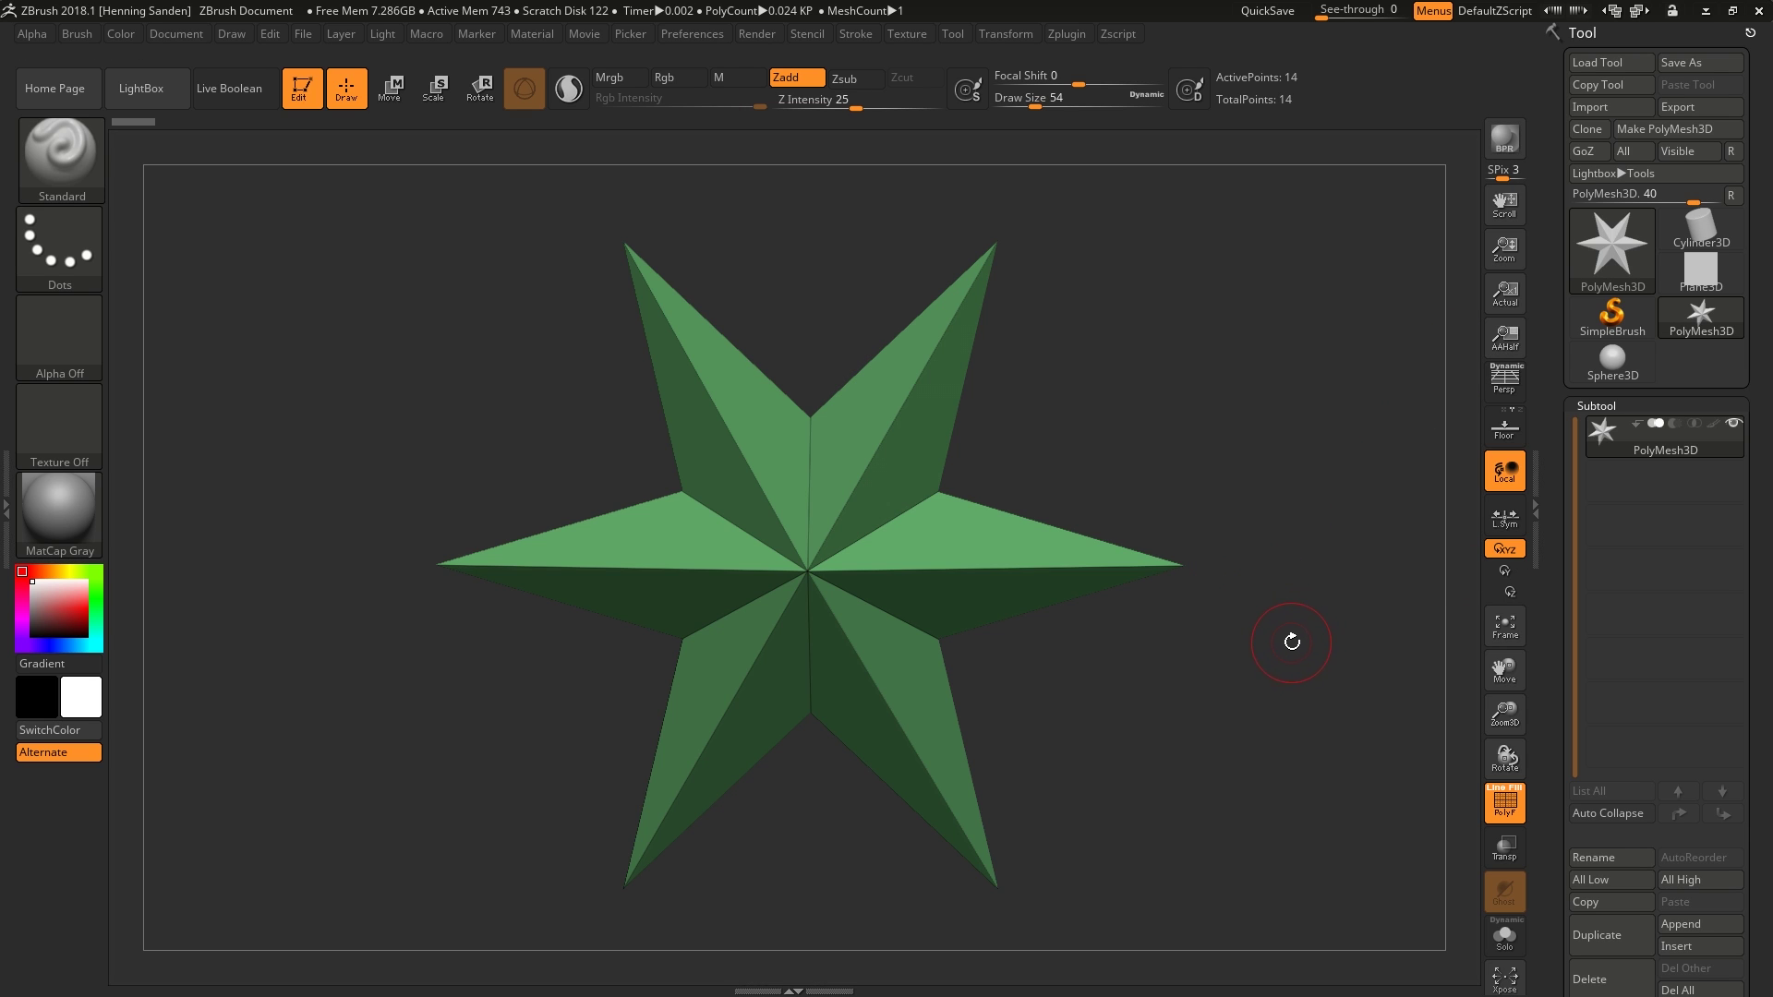
{"action": "left_click_drag", "start_coordinate": [1255, 682], "coordinate": [1267, 661]}
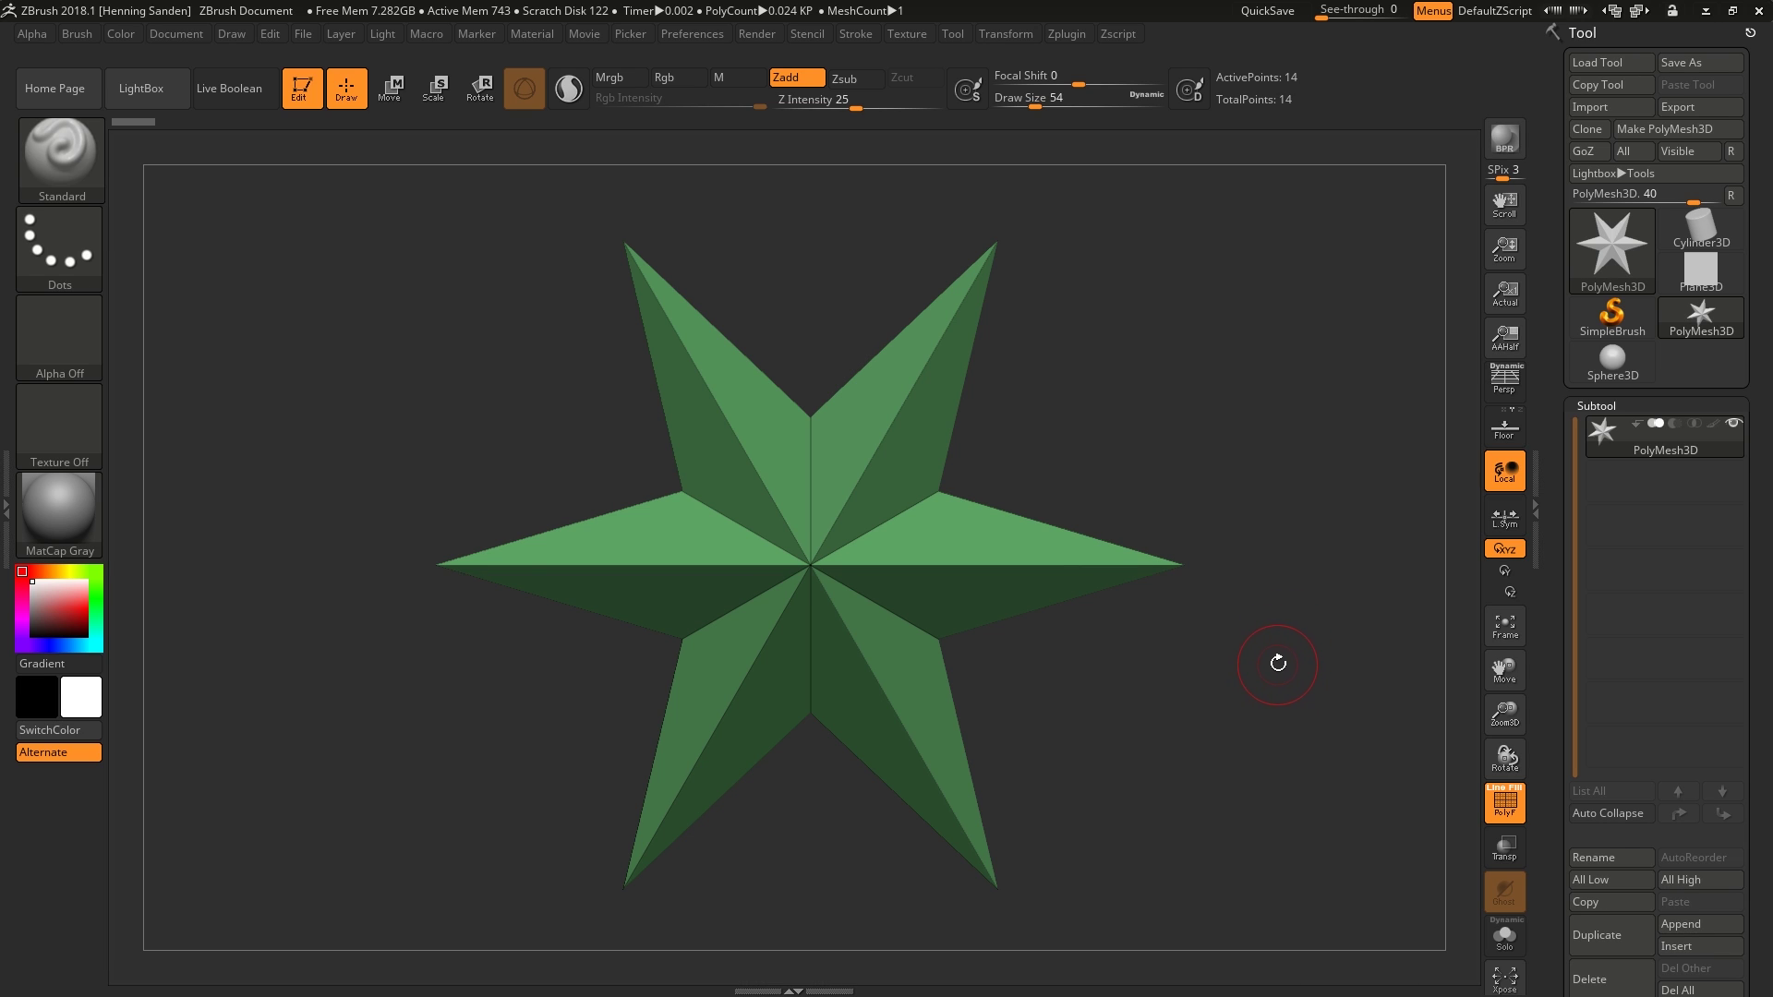
Switch to the Plane3D tool and convert it into a PolyMesh3D, viewed straight from the front
{"action": "left_click", "coordinate": [1701, 278]}
{"action": "mouse_move", "coordinate": [1279, 433]}
{"action": "left_mouse_down"}
{"action": "mouse_move", "coordinate": [1275, 460]}
{"action": "mouse_move", "coordinate": [1253, 455]}
{"action": "left_mouse_up"}
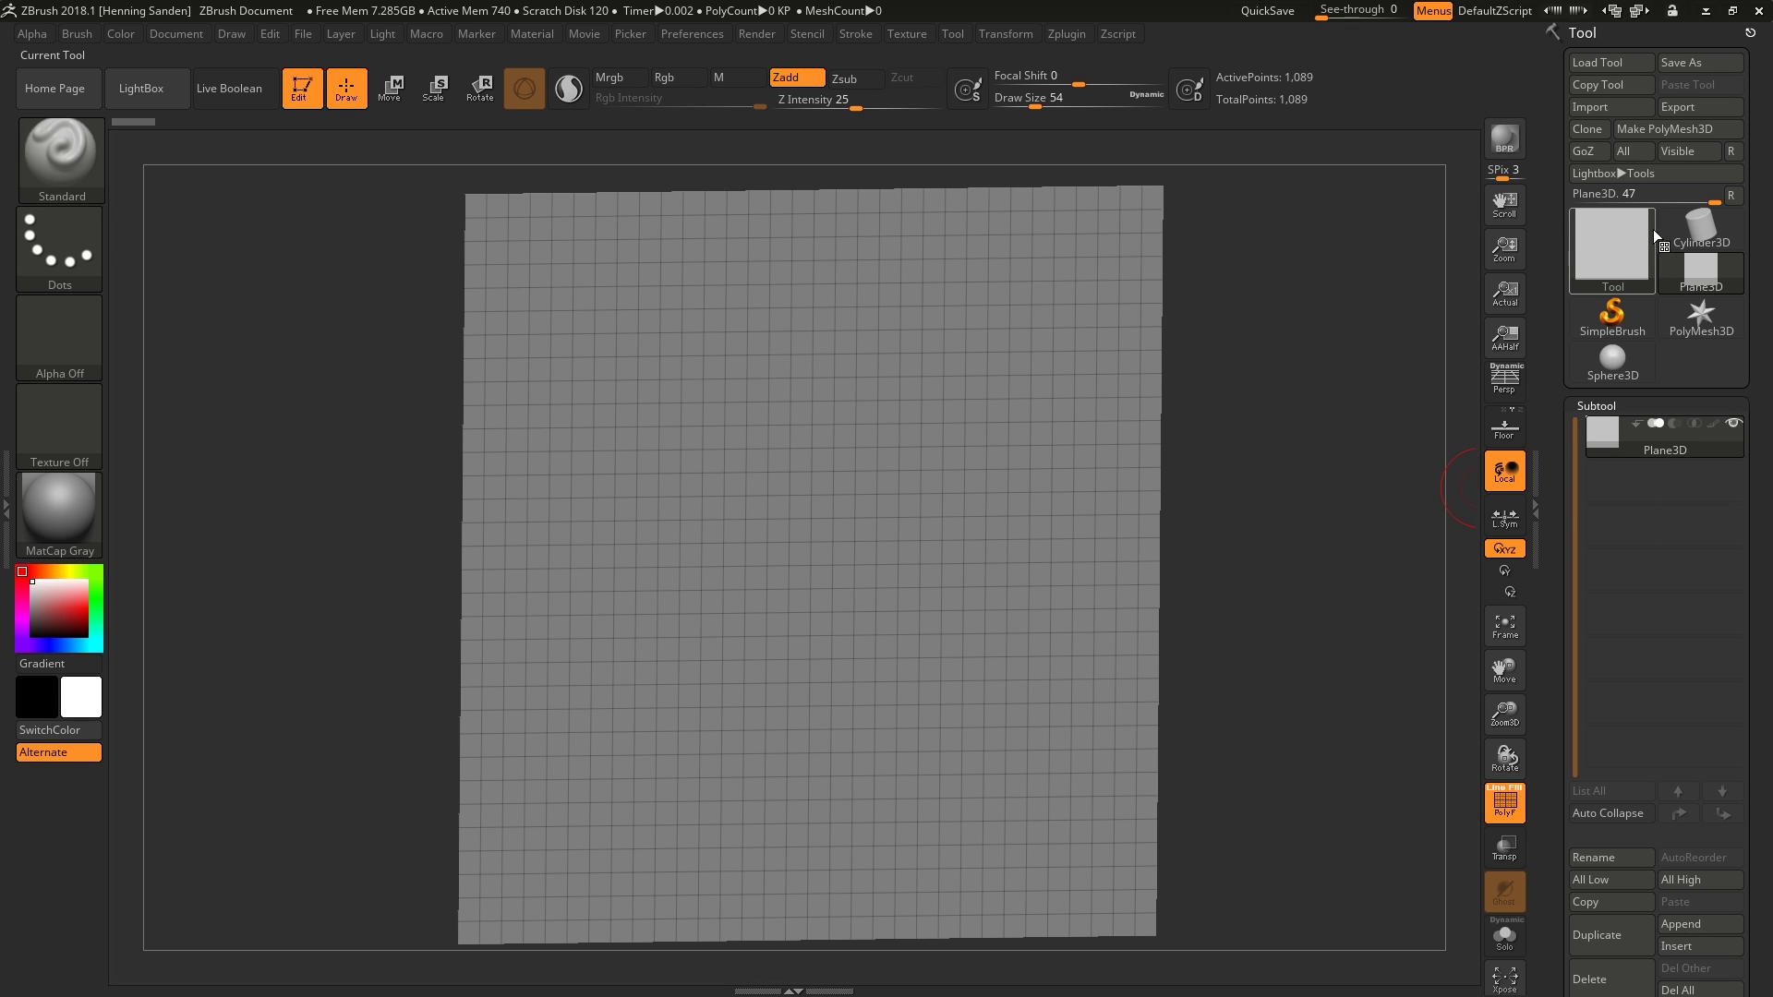
{"action": "left_click", "coordinate": [1670, 135]}
{"action": "left_click_drag", "start_coordinate": [1321, 495], "coordinate": [1284, 476]}
Sculpt a test stroke on the right half of the plane with the Standard brush
{"action": "key", "text": "b"}
{"action": "key", "text": "s"}
{"action": "key", "text": "t"}
{"action": "mouse_move", "coordinate": [950, 496]}
{"action": "left_mouse_down"}
{"action": "mouse_move", "coordinate": [970, 471]}
{"action": "mouse_move", "coordinate": [1003, 572]}
{"action": "left_mouse_up"}
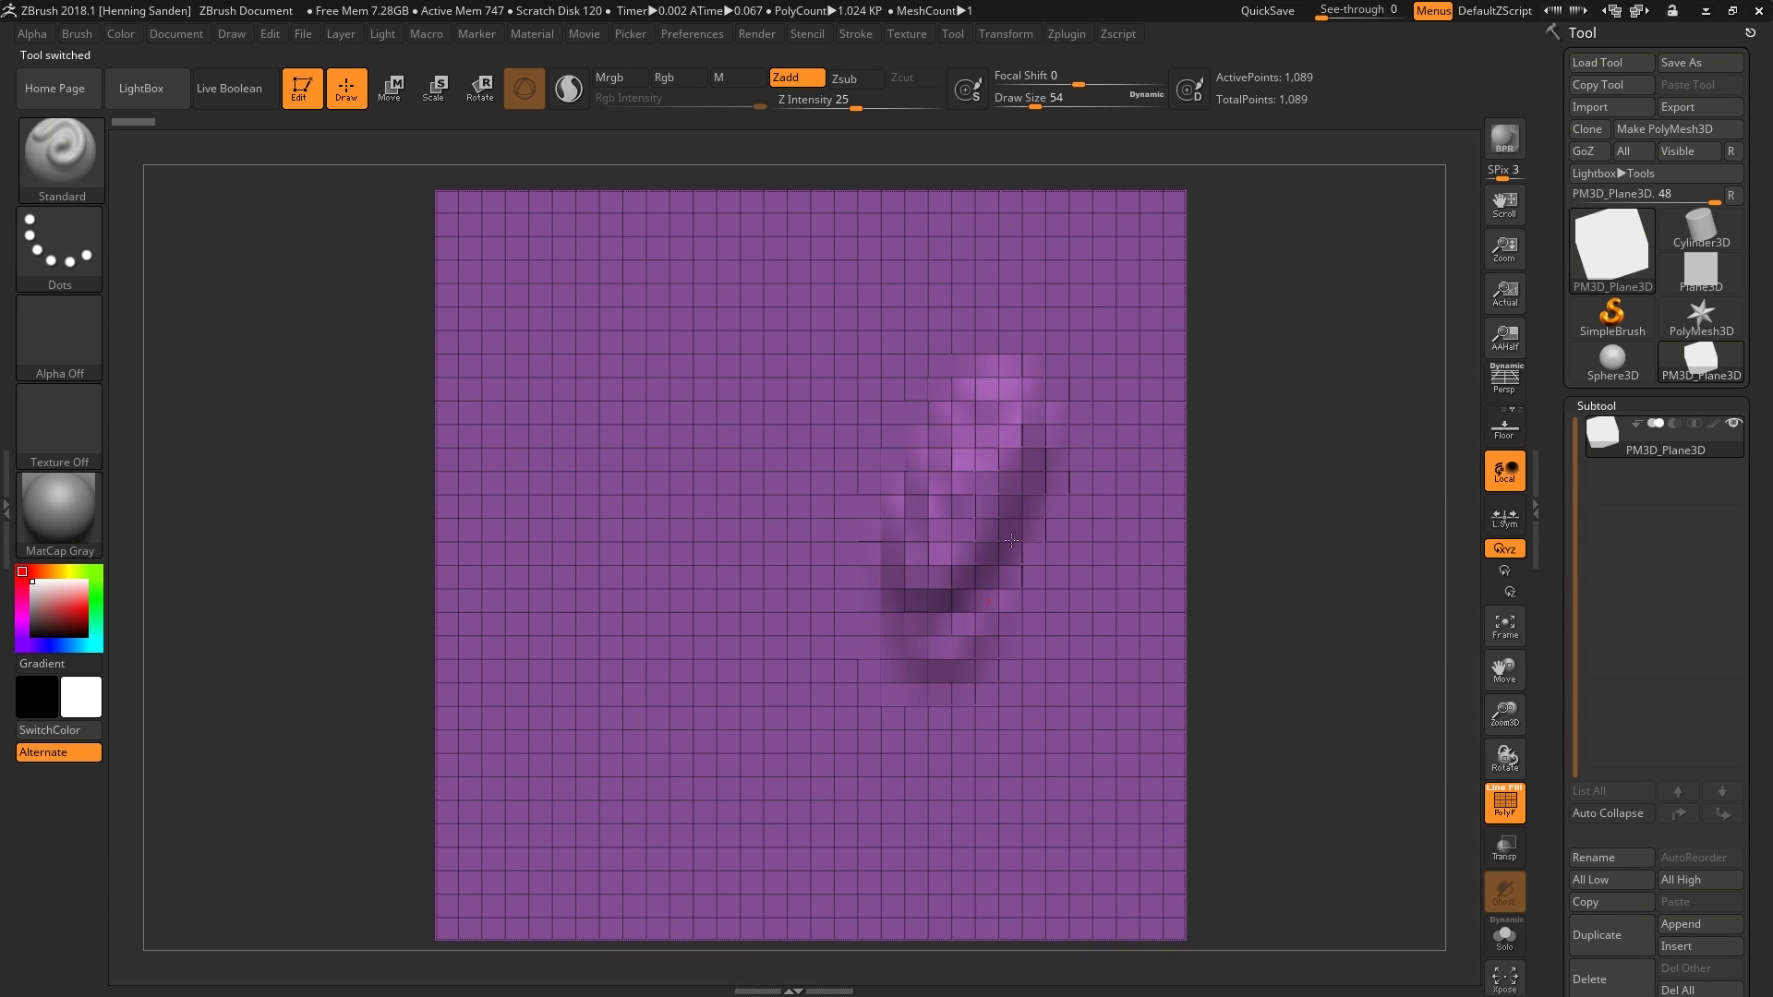
Hide the plane's polyframe and adjust WrapMode in the Standard brush's Curve settings
{"action": "key", "text": "shift+f"}
{"action": "left_click_drag", "start_coordinate": [1231, 471], "coordinate": [1271, 476]}
{"action": "left_click", "coordinate": [77, 34]}
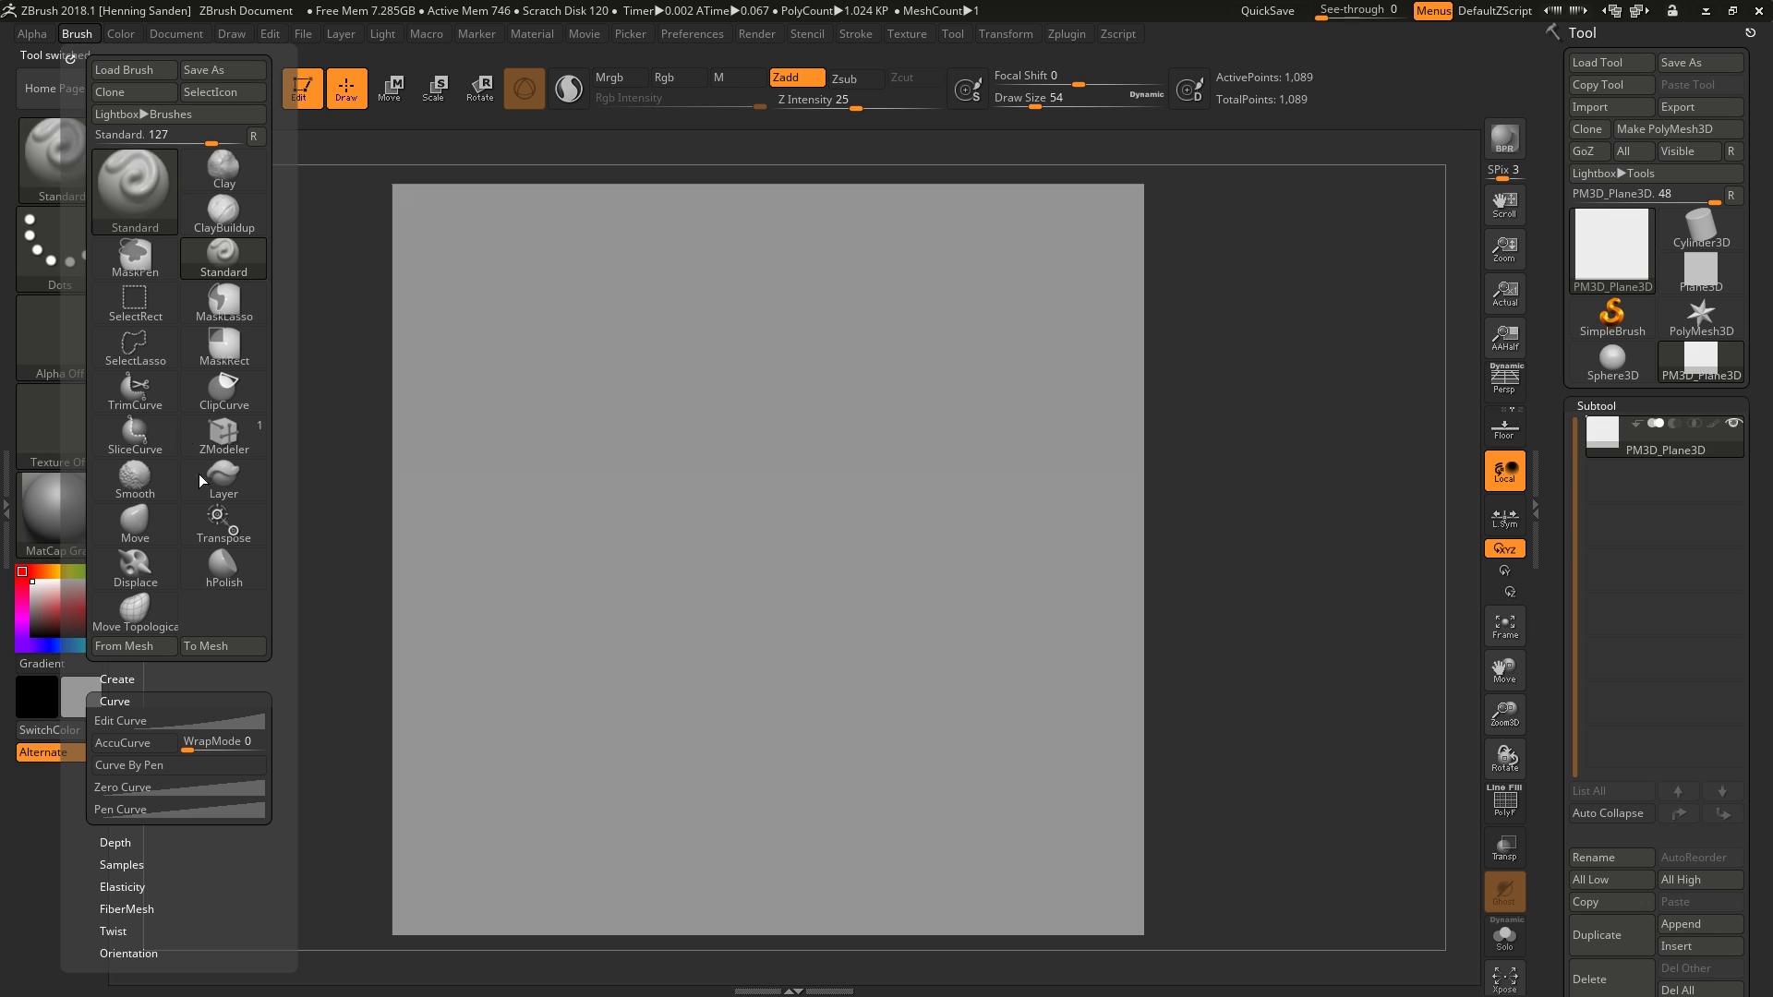
{"action": "left_click", "coordinate": [121, 678]}
{"action": "left_click", "coordinate": [115, 678]}
{"action": "left_click", "coordinate": [116, 700]}
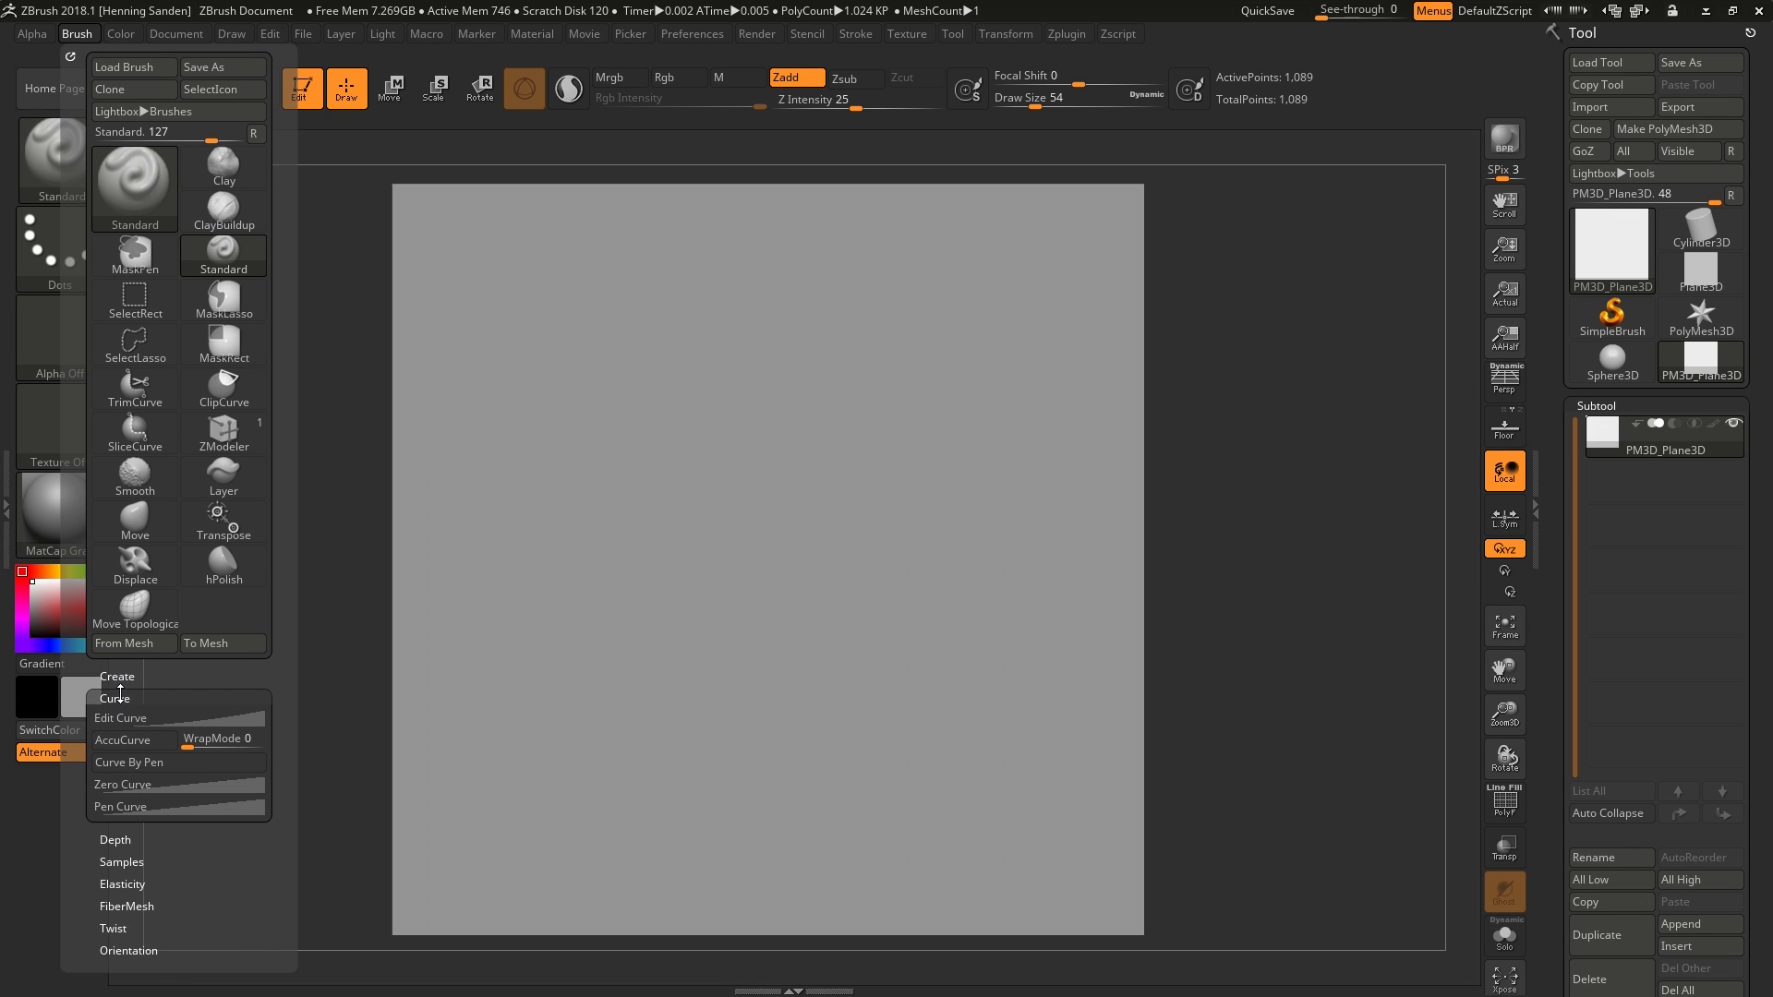
{"action": "left_click", "coordinate": [192, 749]}
{"action": "mouse_move", "coordinate": [1010, 544]}
{"action": "left_mouse_down"}
{"action": "mouse_move", "coordinate": [1154, 434]}
{"action": "mouse_move", "coordinate": [1219, 450]}
{"action": "mouse_move", "coordinate": [1154, 462]}
{"action": "mouse_move", "coordinate": [933, 646]}
{"action": "mouse_move", "coordinate": [922, 772]}
{"action": "mouse_move", "coordinate": [1011, 640]}
{"action": "mouse_move", "coordinate": [748, 277]}
{"action": "mouse_move", "coordinate": [923, 213]}
{"action": "mouse_move", "coordinate": [1010, 574]}
{"action": "left_mouse_up"}
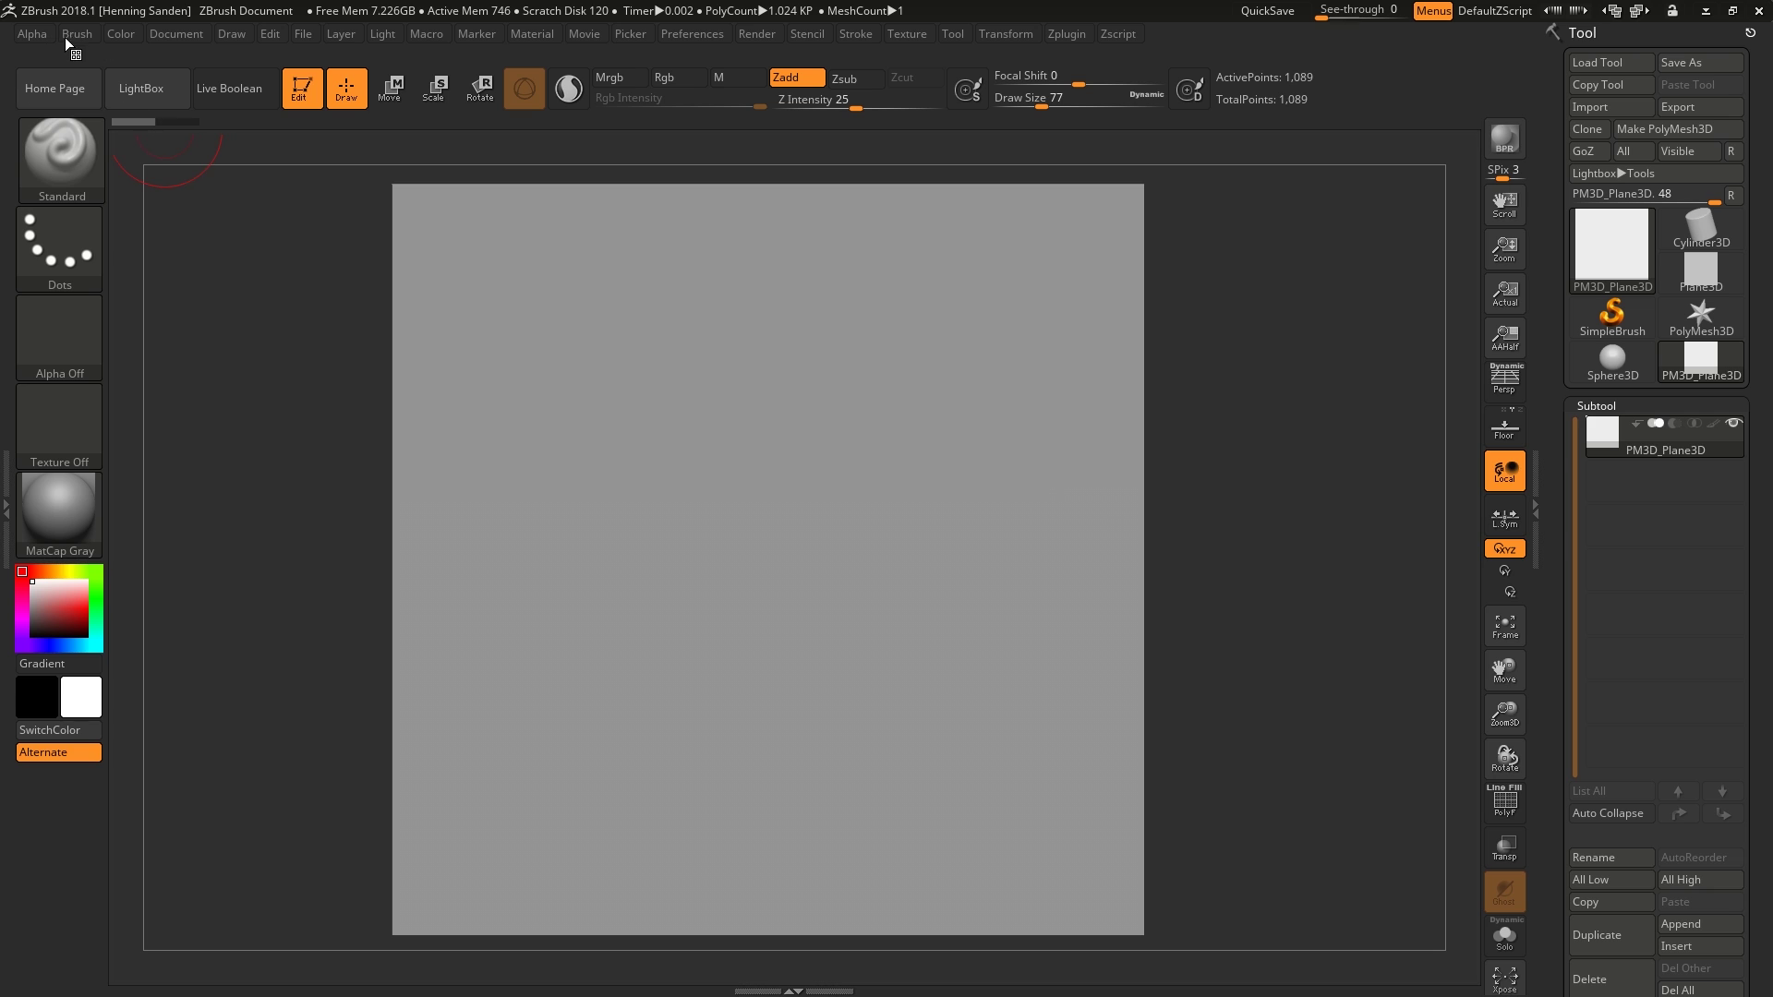
Try the Standard brush with WrapMode 2 using strokes across the plane, and undo the strokes
{"action": "left_click", "coordinate": [77, 34]}
{"action": "left_click", "coordinate": [196, 742]}
{"action": "type", "text": "2"}
{"action": "key", "text": "Return"}
{"action": "mouse_move", "coordinate": [1024, 595]}
{"action": "left_mouse_down"}
{"action": "mouse_move", "coordinate": [1024, 617]}
{"action": "mouse_move", "coordinate": [929, 545]}
{"action": "mouse_move", "coordinate": [932, 721]}
{"action": "left_mouse_up"}
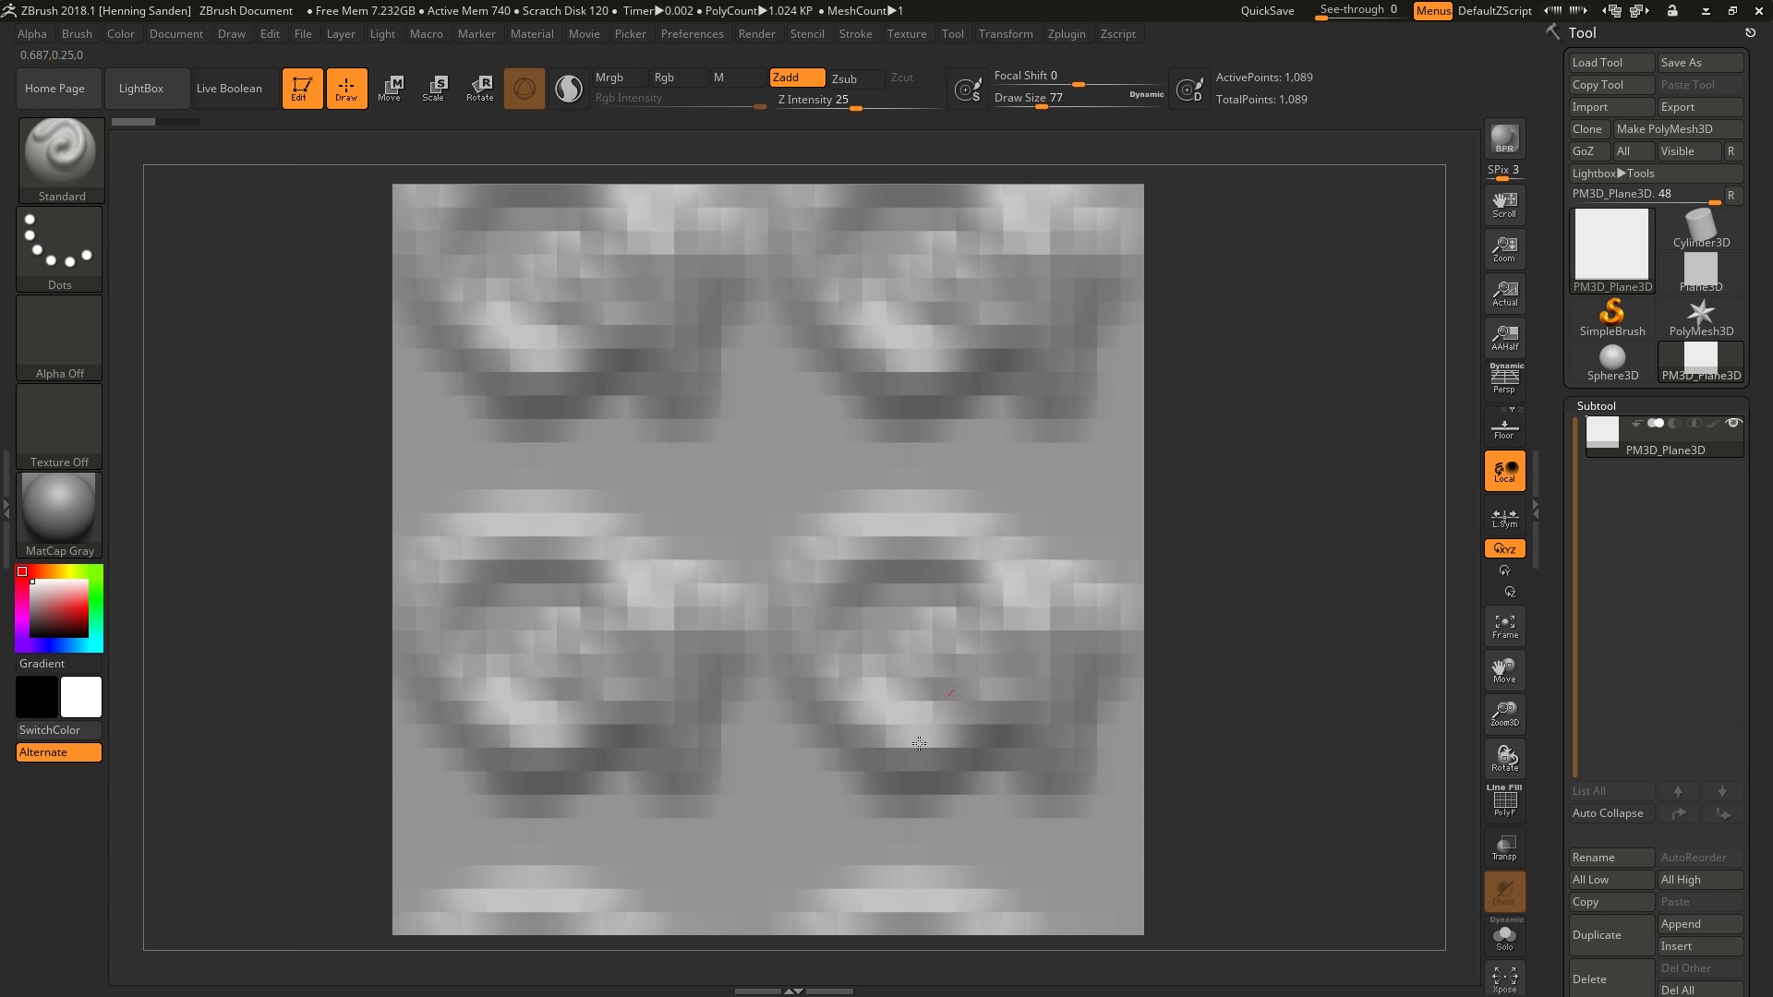
{"action": "key", "text": "ctrl+z"}
{"action": "mouse_move", "coordinate": [914, 637]}
{"action": "left_mouse_down"}
{"action": "mouse_move", "coordinate": [944, 646]}
{"action": "mouse_move", "coordinate": [969, 746]}
{"action": "mouse_move", "coordinate": [866, 635]}
{"action": "mouse_move", "coordinate": [693, 622]}
{"action": "left_mouse_up"}
{"action": "key", "text": "ctrl+z"}
{"action": "key", "text": "ctrl+z"}
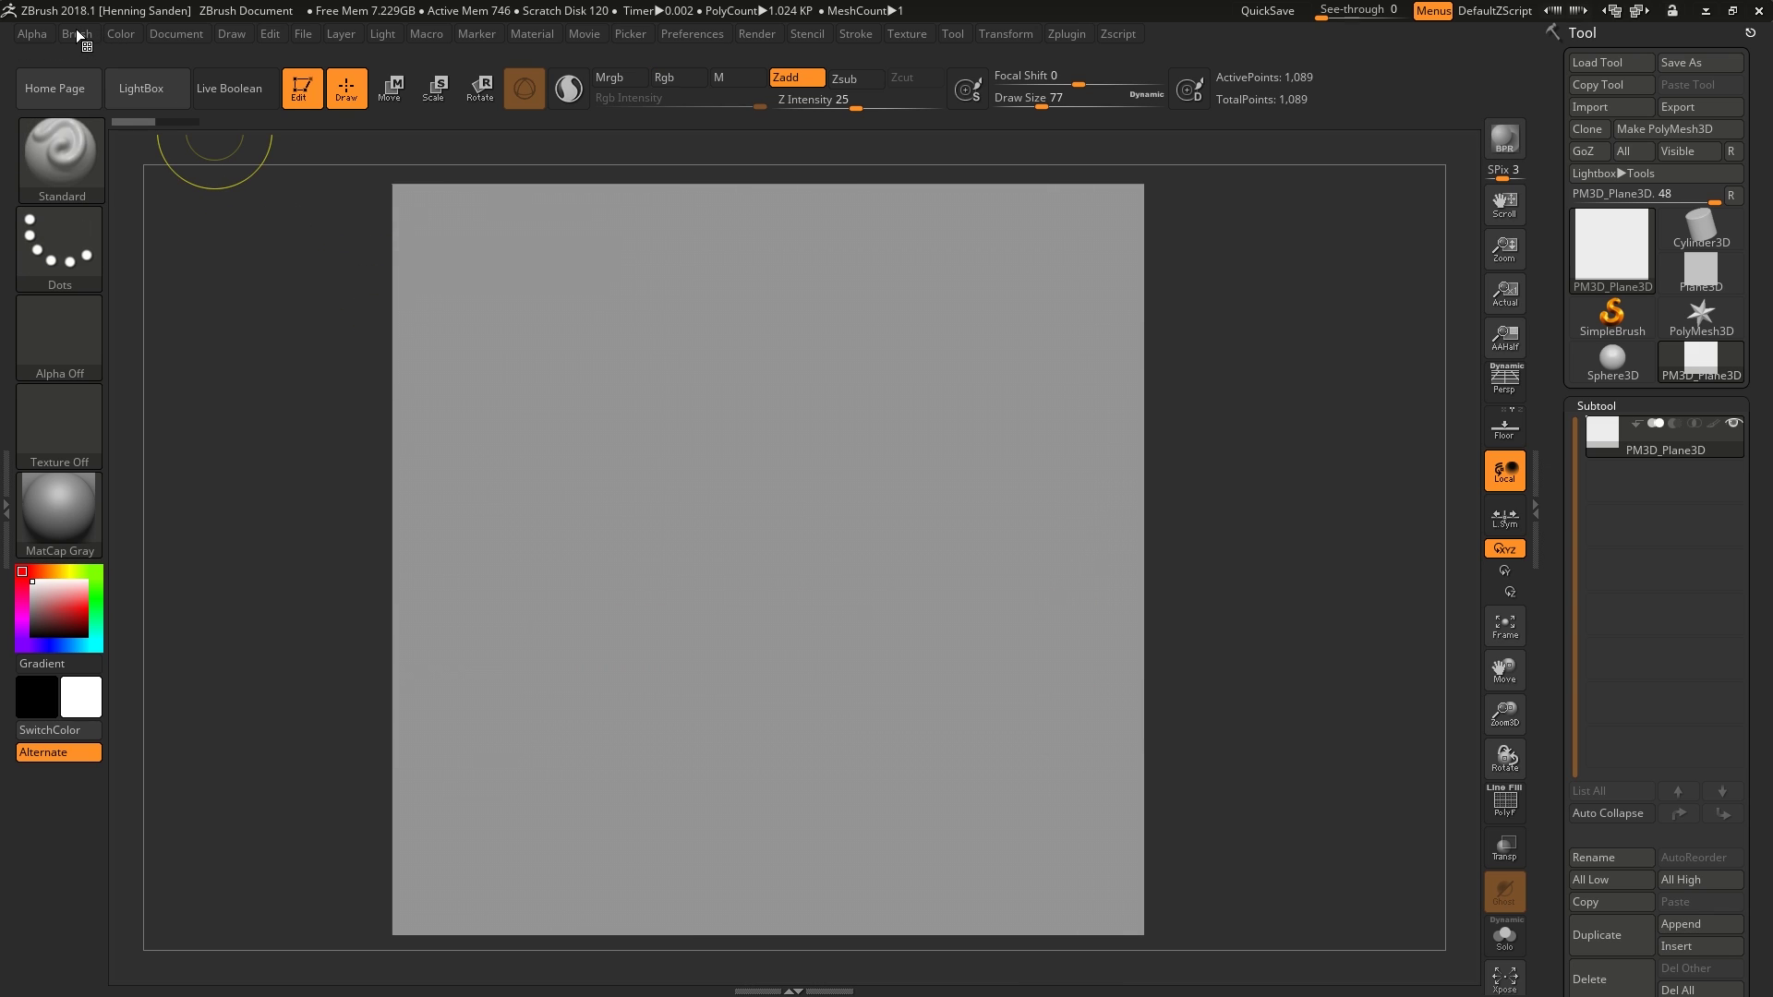
Change the Standard brush's WrapMode and enlarge the draw size to 94
{"action": "left_click", "coordinate": [76, 33]}
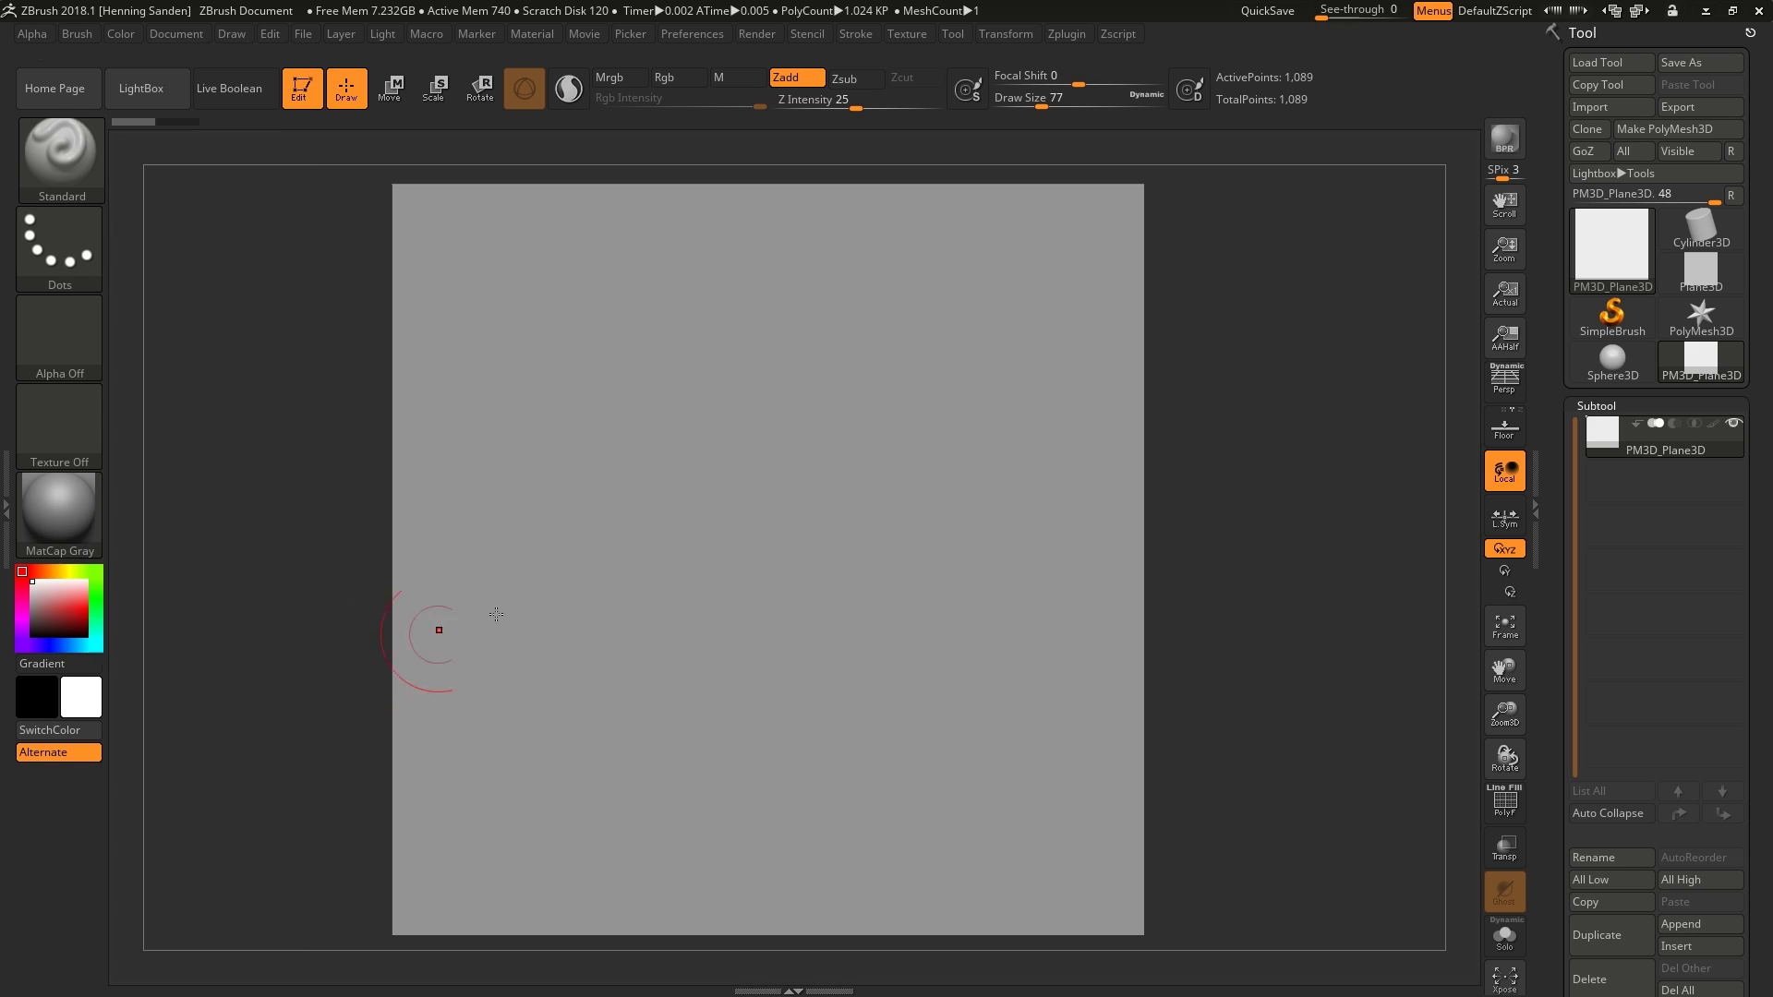
{"action": "key", "text": "bracketright"}
{"action": "right_click_drag", "start_coordinate": [1028, 569], "coordinate": [954, 558]}
{"action": "key", "text": "s"}
{"action": "left_click_drag", "start_coordinate": [1067, 543], "coordinate": [1062, 543]}
Sculpt a test stroke running past the plane's edges to try the wrapping, and undo it
{"action": "mouse_move", "coordinate": [1062, 614]}
{"action": "left_mouse_down"}
{"action": "mouse_move", "coordinate": [1132, 542]}
{"action": "mouse_move", "coordinate": [1138, 489]}
{"action": "mouse_move", "coordinate": [1101, 163]}
{"action": "mouse_move", "coordinate": [665, 180]}
{"action": "mouse_move", "coordinate": [609, 259]}
{"action": "mouse_move", "coordinate": [352, 329]}
{"action": "mouse_move", "coordinate": [417, 607]}
{"action": "mouse_move", "coordinate": [457, 595]}
{"action": "mouse_move", "coordinate": [503, 531]}
{"action": "mouse_move", "coordinate": [674, 517]}
{"action": "mouse_move", "coordinate": [1028, 686]}
{"action": "mouse_move", "coordinate": [1090, 665]}
{"action": "mouse_move", "coordinate": [1062, 651]}
{"action": "mouse_move", "coordinate": [1148, 646]}
{"action": "mouse_move", "coordinate": [1153, 550]}
{"action": "mouse_move", "coordinate": [1122, 531]}
{"action": "mouse_move", "coordinate": [1117, 471]}
{"action": "mouse_move", "coordinate": [1109, 484]}
{"action": "left_mouse_up"}
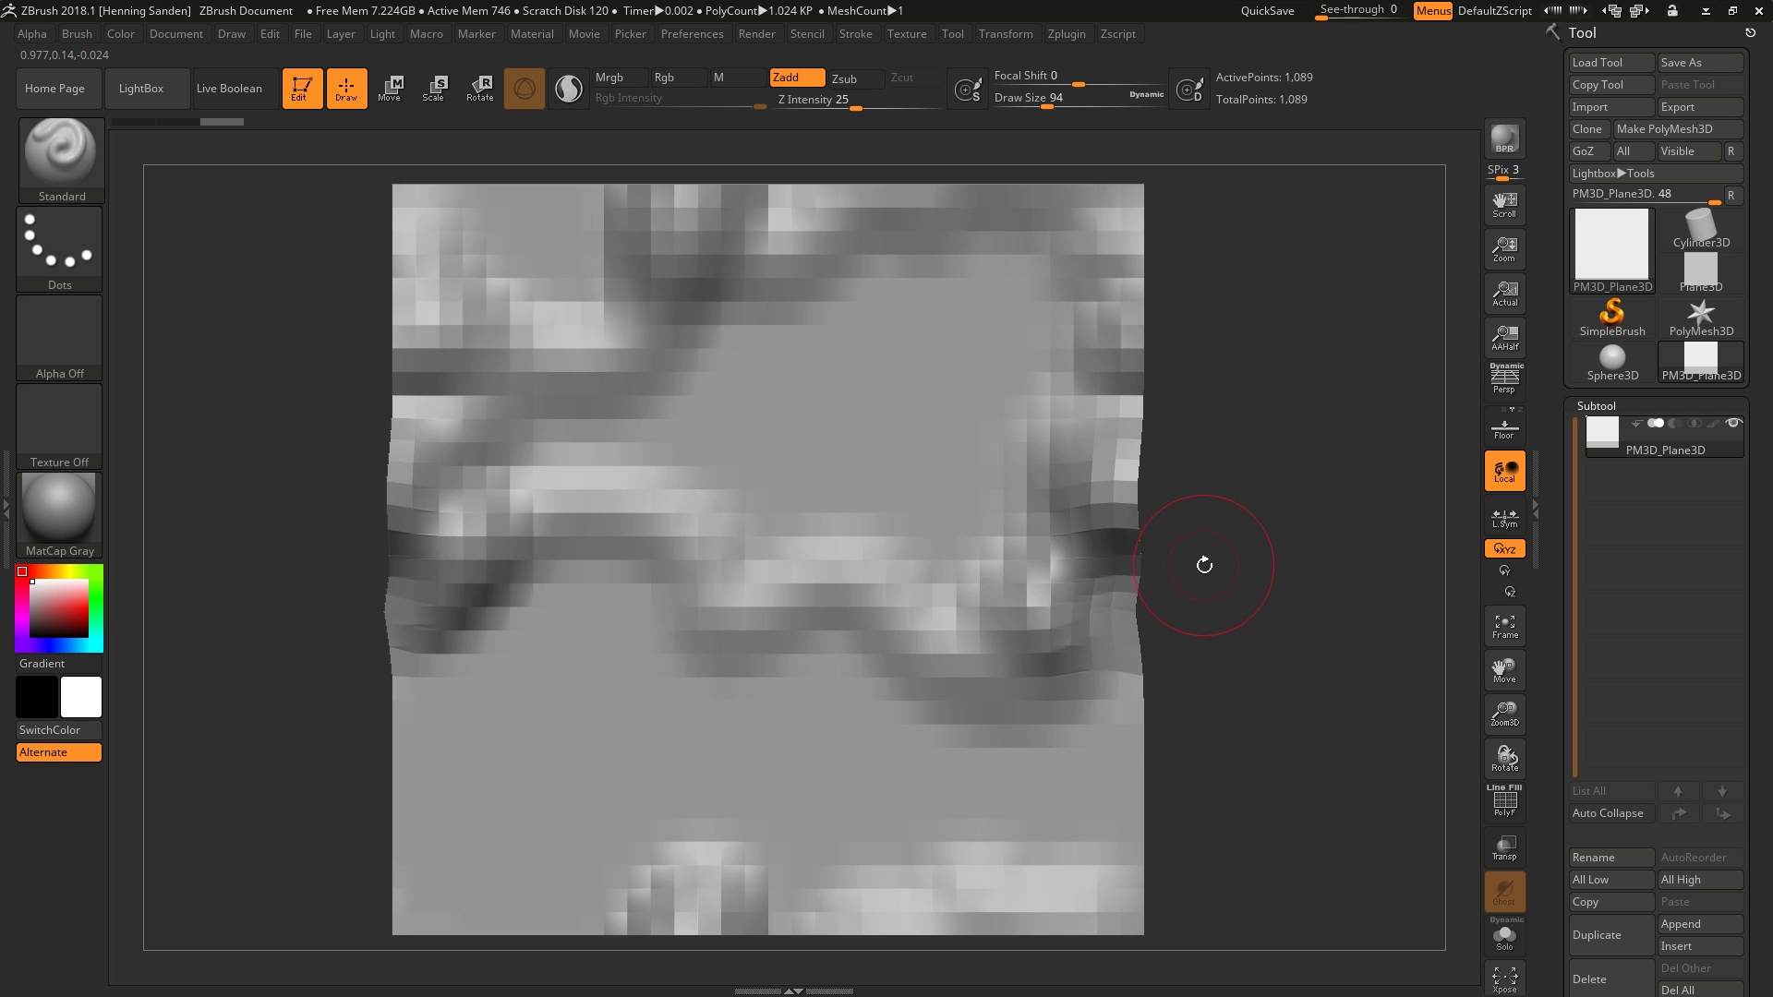
{"action": "key", "text": "ctrl+z"}
{"action": "key", "text": "ctrl+z"}
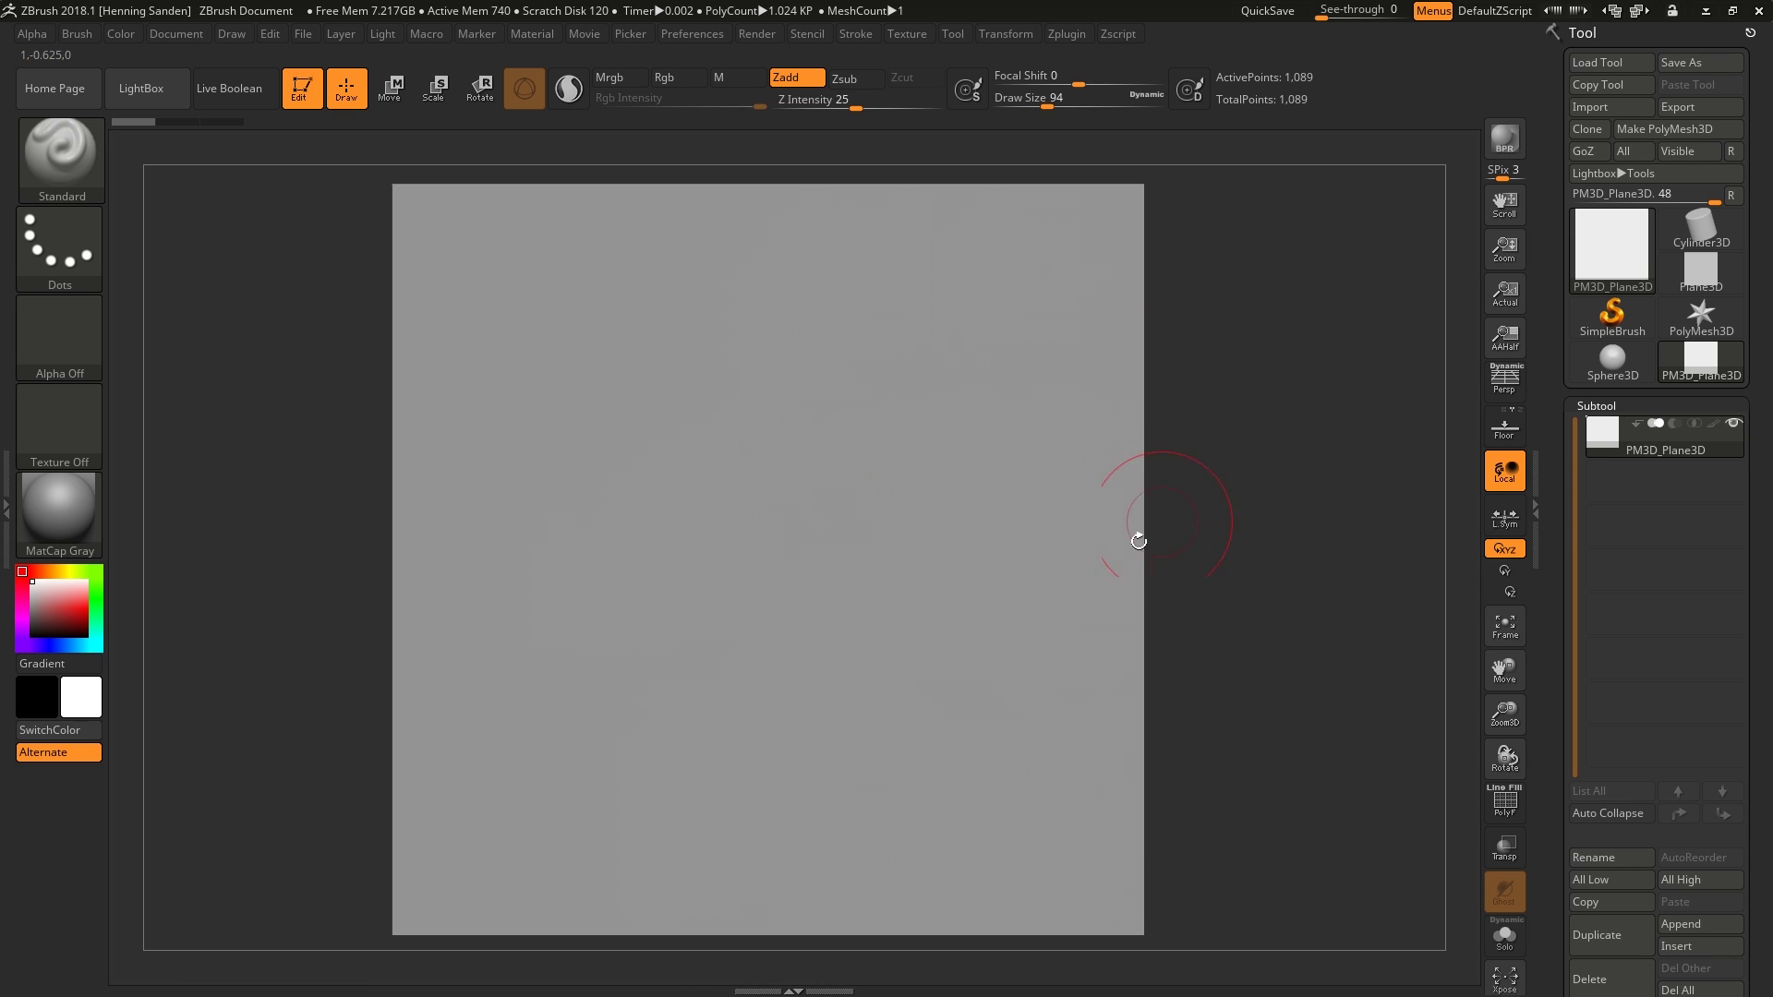
Resize the document to a square canvas with a width and height of 1024
{"action": "mouse_move", "coordinate": [1188, 573]}
{"action": "left_mouse_down"}
{"action": "mouse_move", "coordinate": [1148, 554]}
{"action": "mouse_move", "coordinate": [1202, 552]}
{"action": "left_mouse_up"}
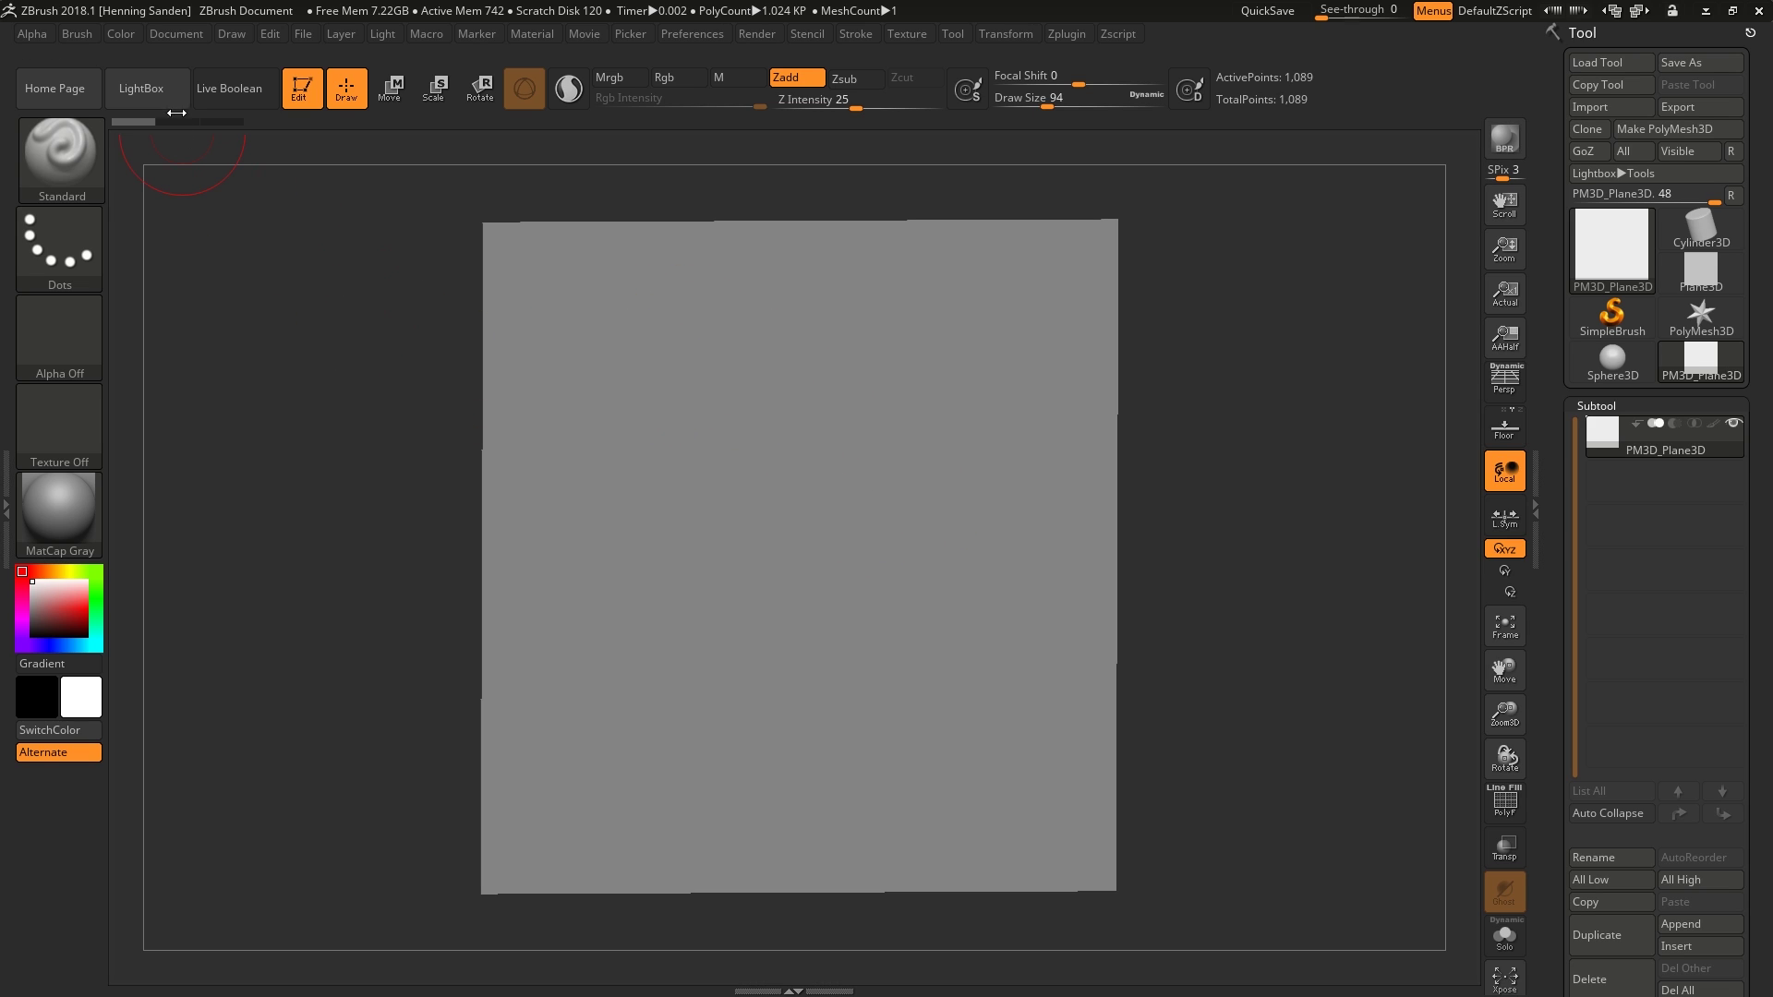
{"action": "left_click", "coordinate": [165, 31]}
{"action": "left_click", "coordinate": [249, 473]}
{"action": "type", "text": "1024"}
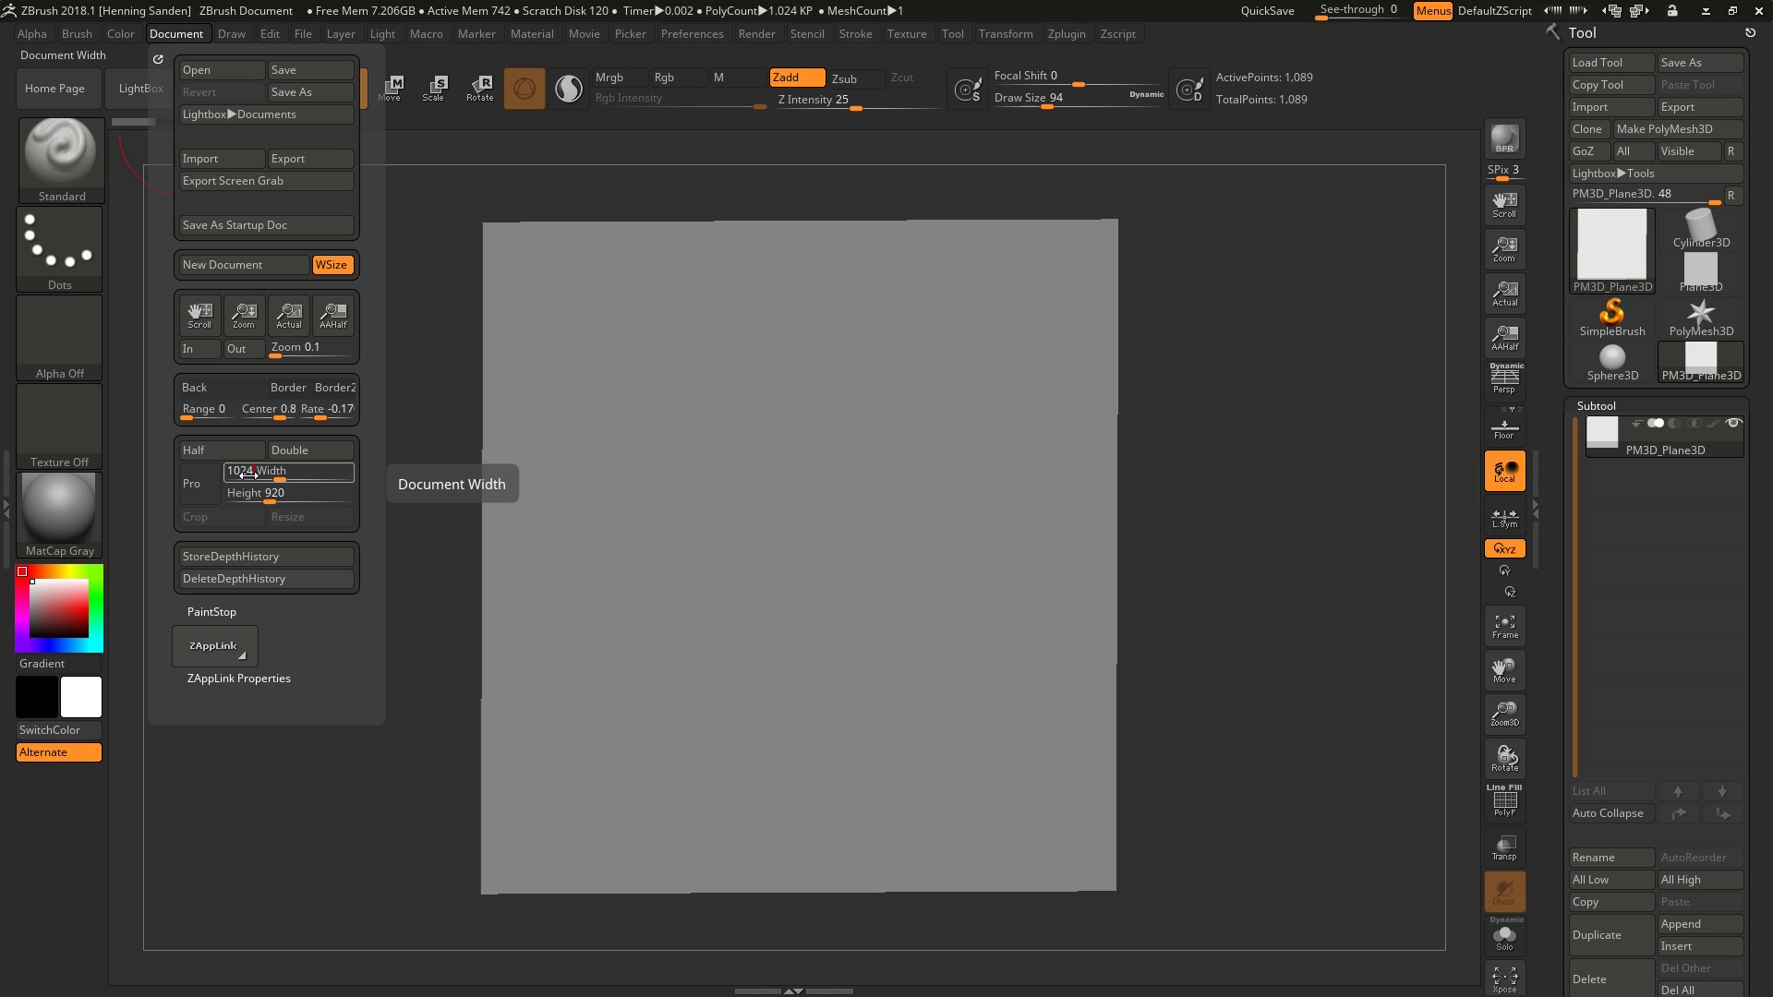
{"action": "key", "text": "Tab"}
{"action": "type", "text": "10"}
{"action": "key", "text": "Return"}
{"action": "left_click", "coordinate": [171, 34]}
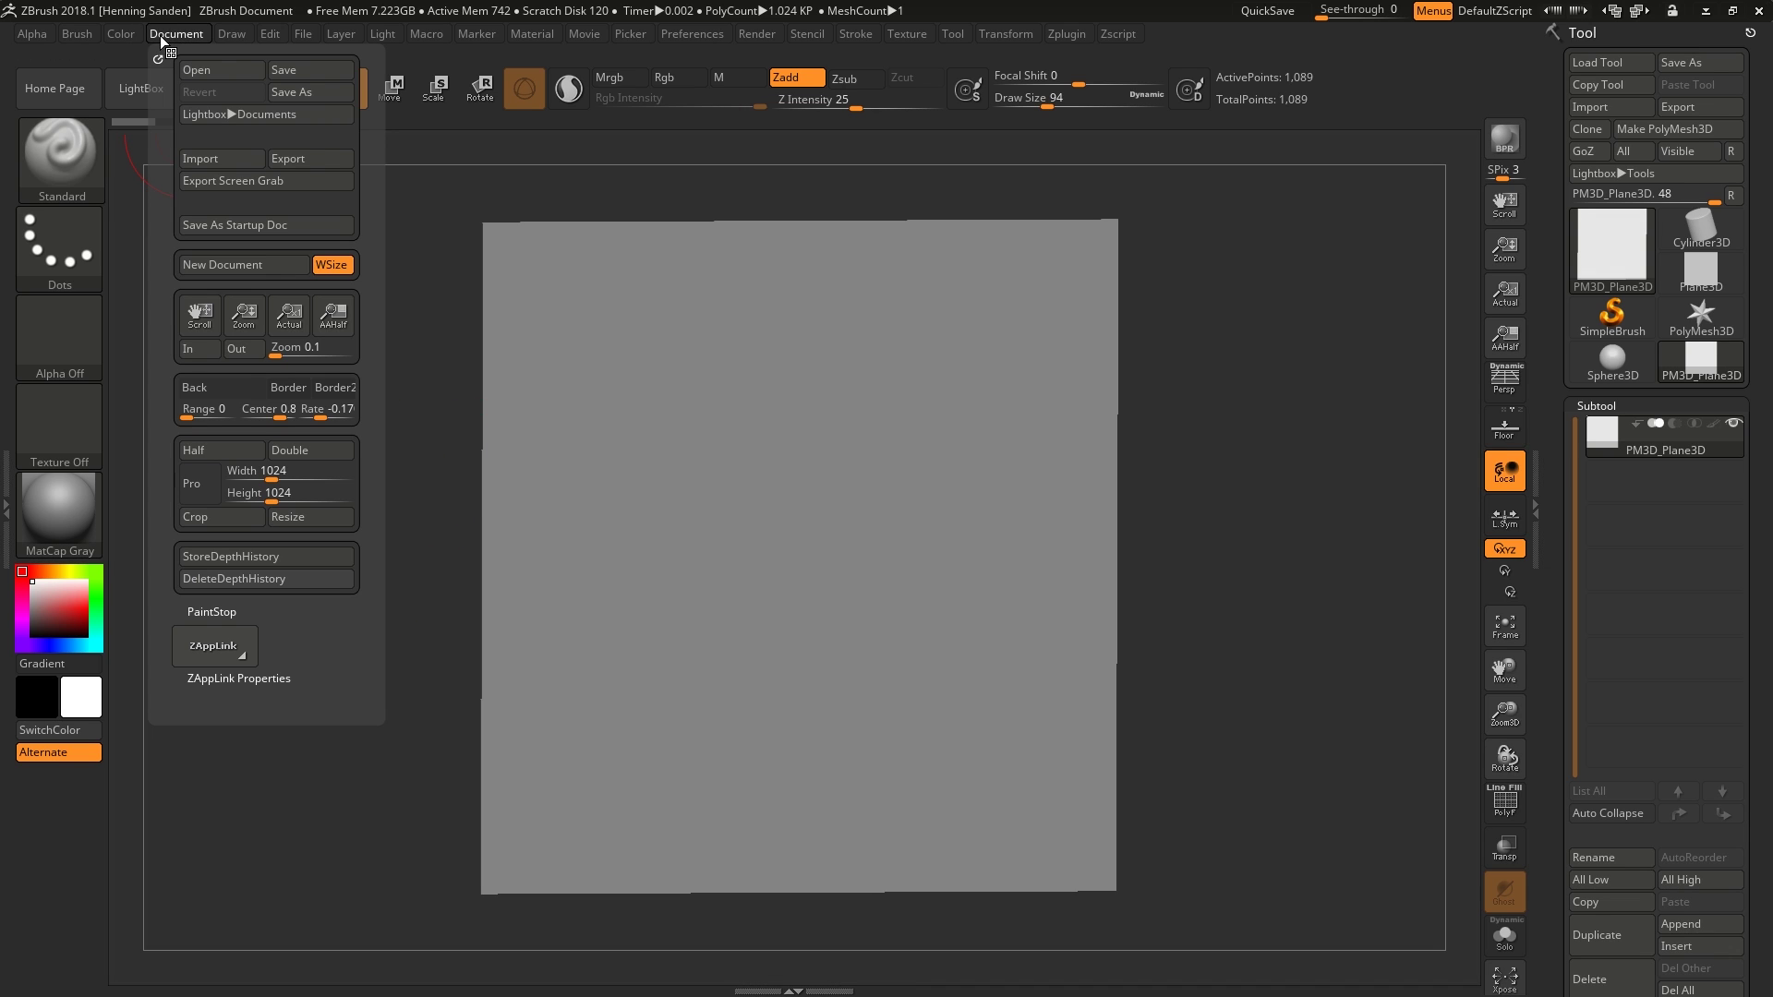
{"action": "left_click", "coordinate": [285, 520]}
{"action": "left_click", "coordinate": [928, 568]}
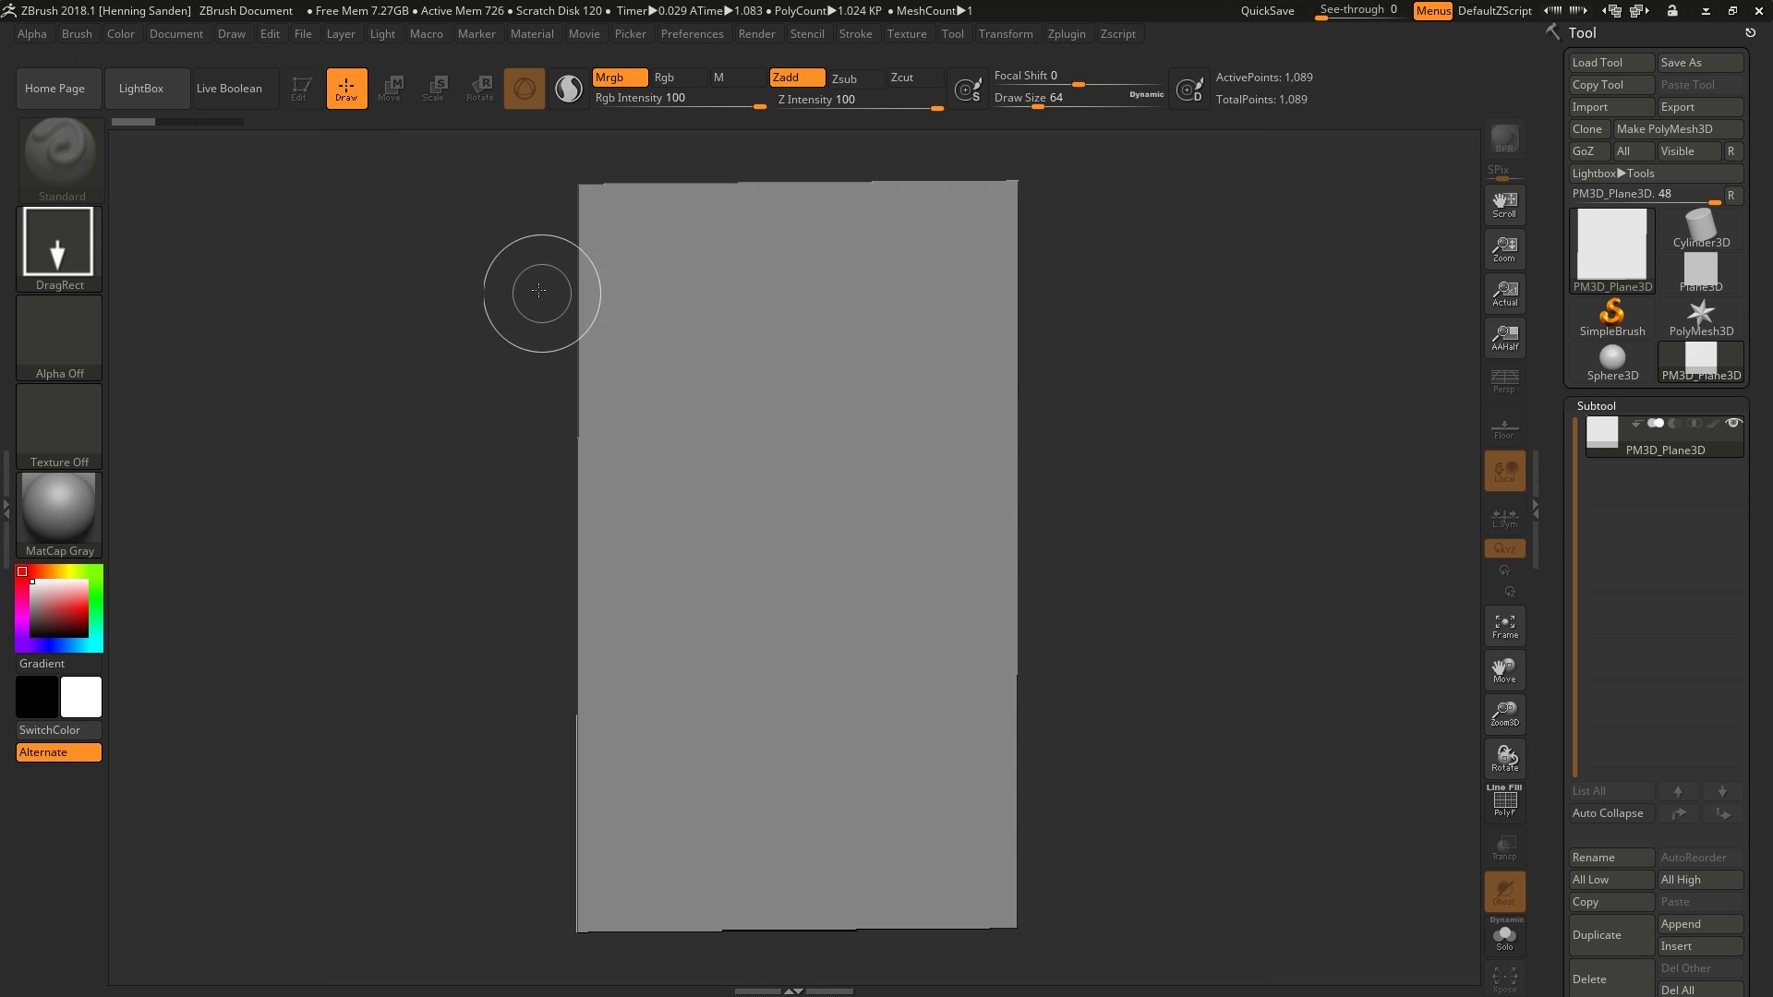
Clear the canvas, redraw the plane in the resized document and turn on Edit mode
{"action": "key", "text": "ctrl+n"}
{"action": "left_click_drag", "start_coordinate": [818, 512], "coordinate": [819, 769]}
{"action": "key", "text": "t"}
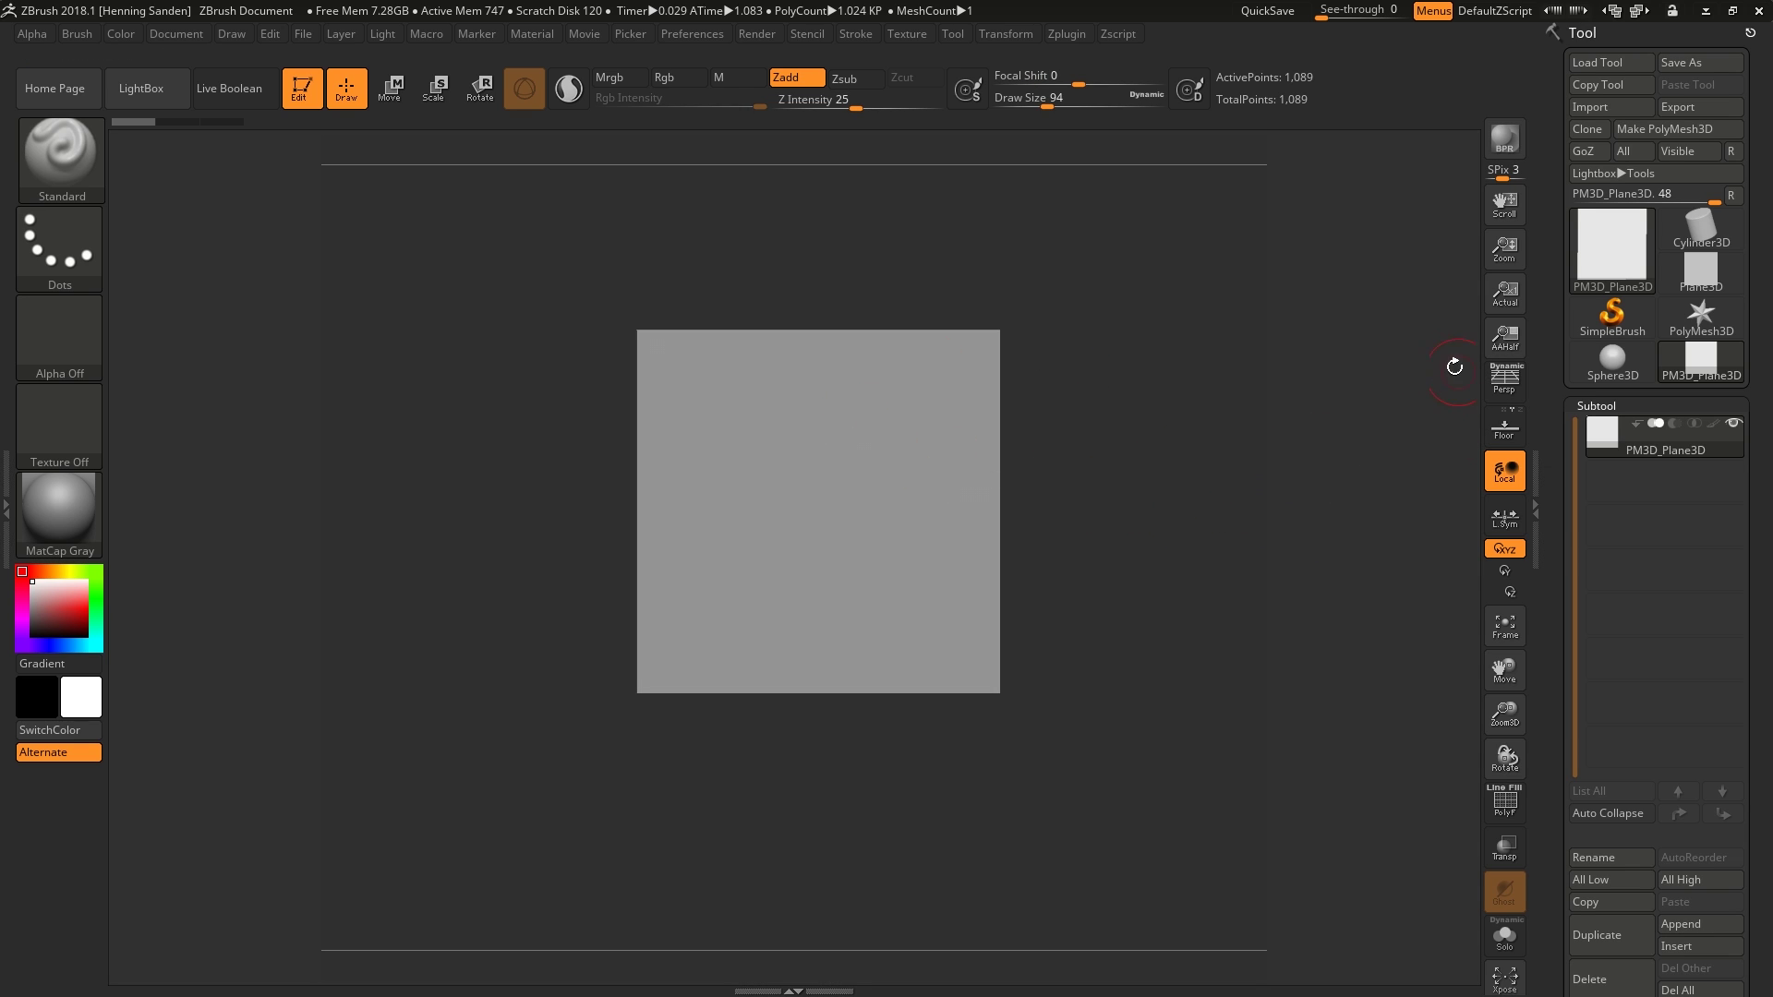
Raise the document's background gradient Range slightly and frame the plane so it fills the square canvas
{"action": "mouse_move", "coordinate": [1504, 248]}
{"action": "left_mouse_down"}
{"action": "mouse_move", "coordinate": [1505, 267]}
{"action": "mouse_move", "coordinate": [1502, 219]}
{"action": "mouse_move", "coordinate": [1500, 238]}
{"action": "left_mouse_up"}
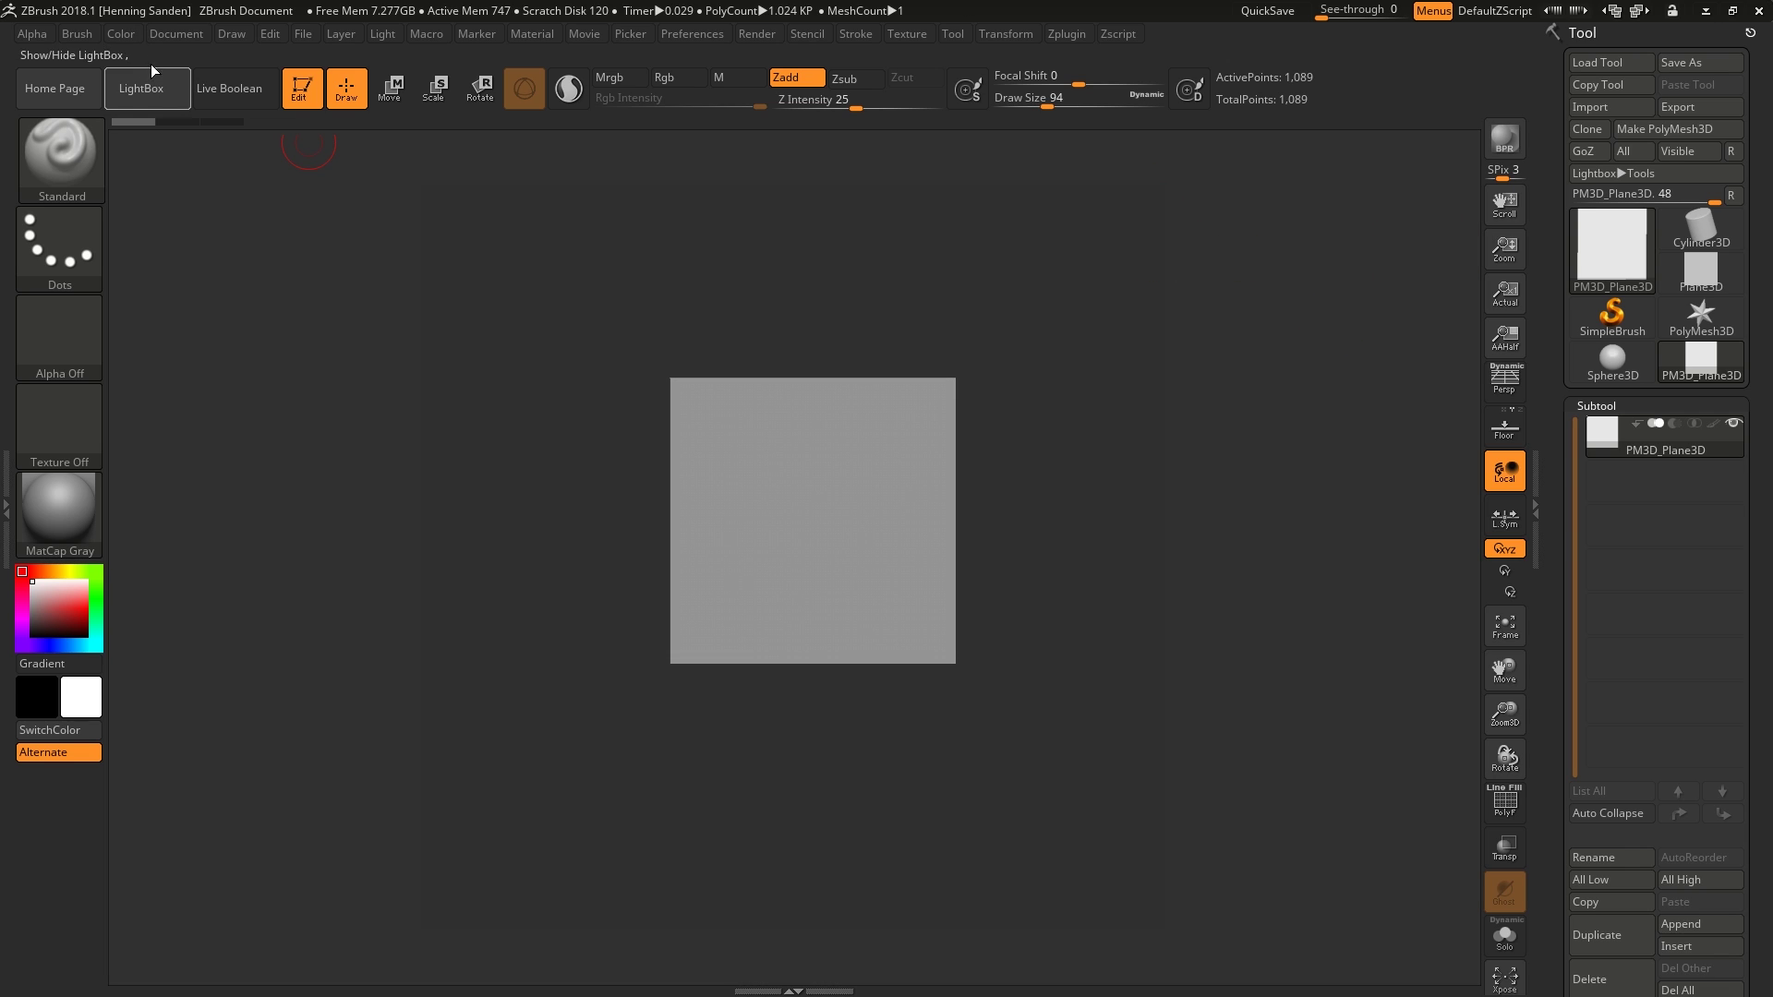
{"action": "left_click", "coordinate": [167, 35]}
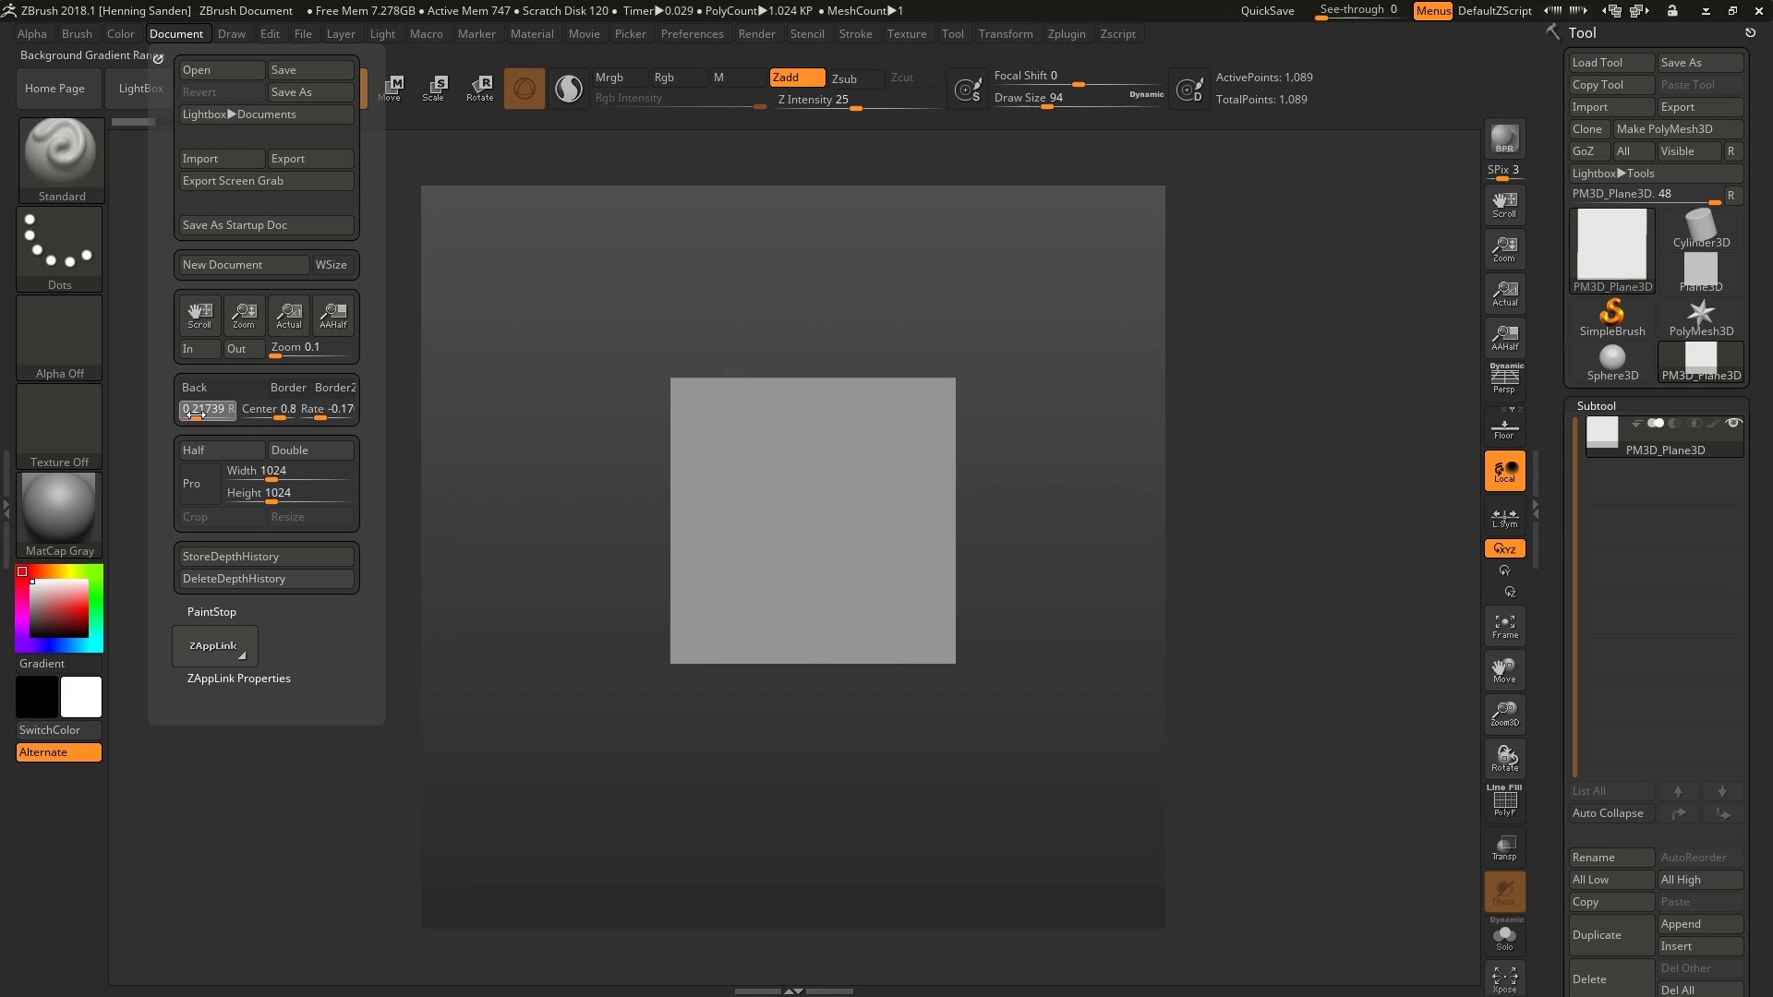
{"action": "left_click_drag", "start_coordinate": [192, 417], "coordinate": [189, 417]}
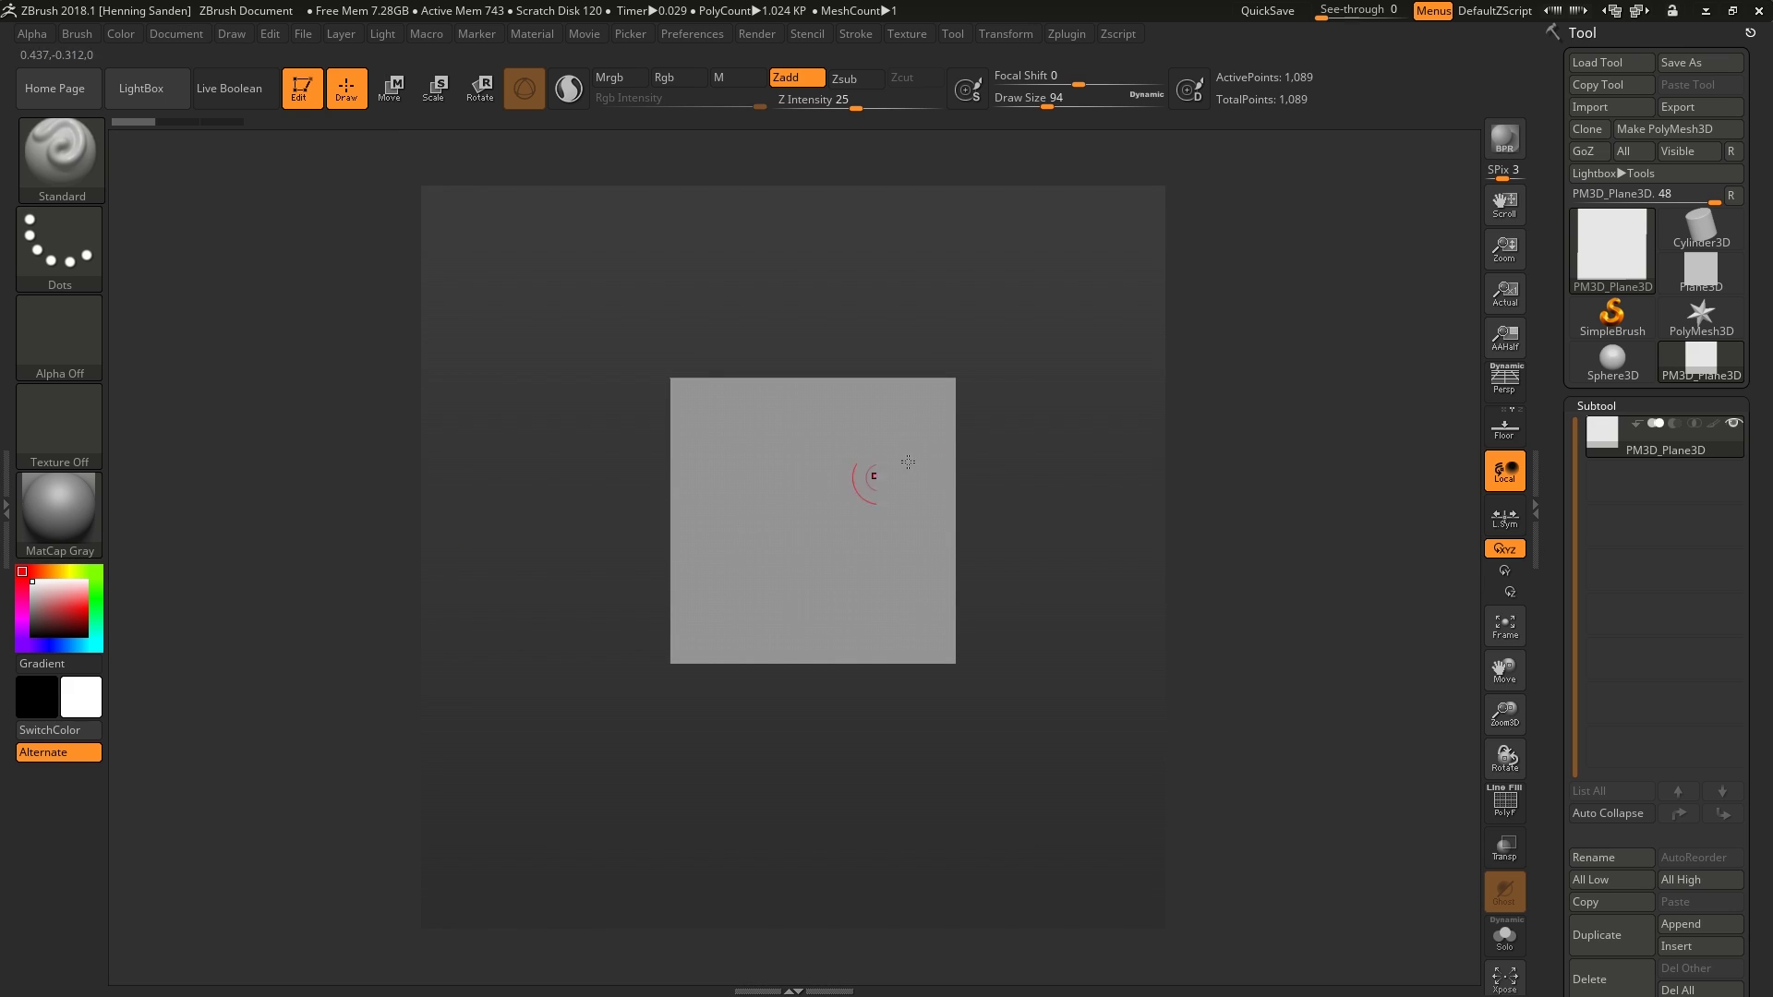
{"action": "left_click_drag", "start_coordinate": [1068, 461], "coordinate": [1147, 393]}
{"action": "mouse_move", "coordinate": [1065, 447]}
{"action": "left_mouse_down"}
{"action": "mouse_move", "coordinate": [1067, 477]}
{"action": "mouse_move", "coordinate": [1192, 324]}
{"action": "left_mouse_up"}
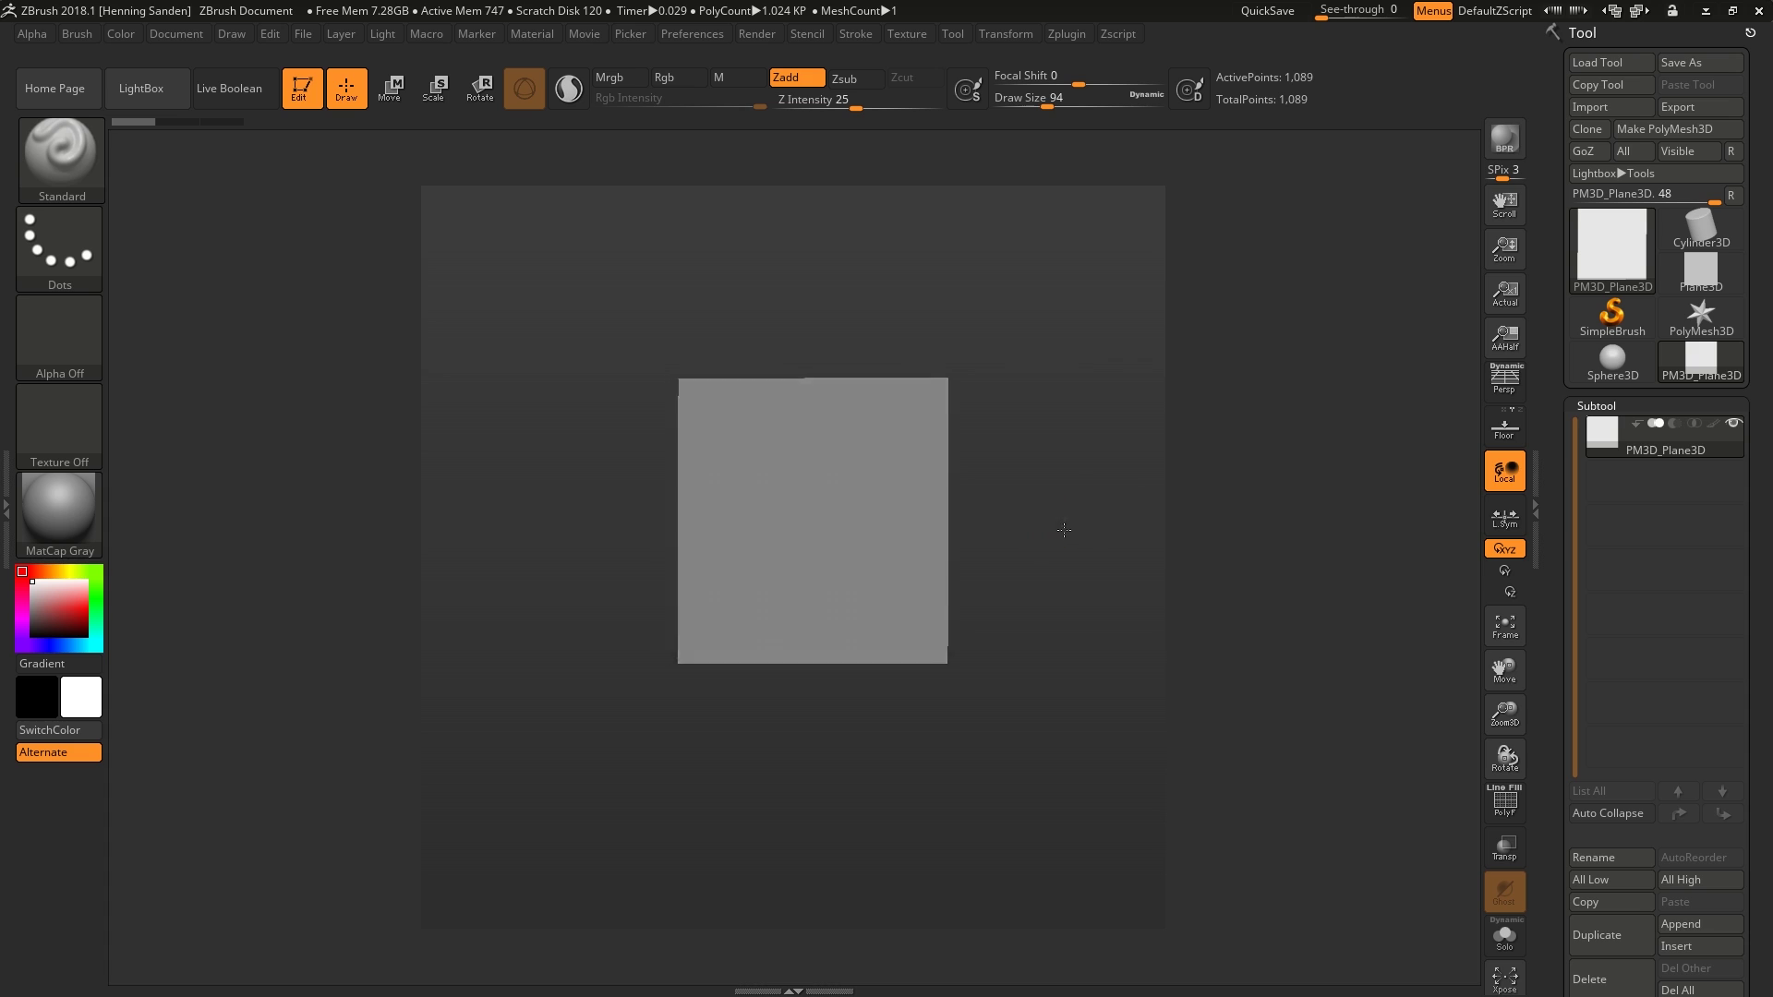
{"action": "key", "text": "f"}
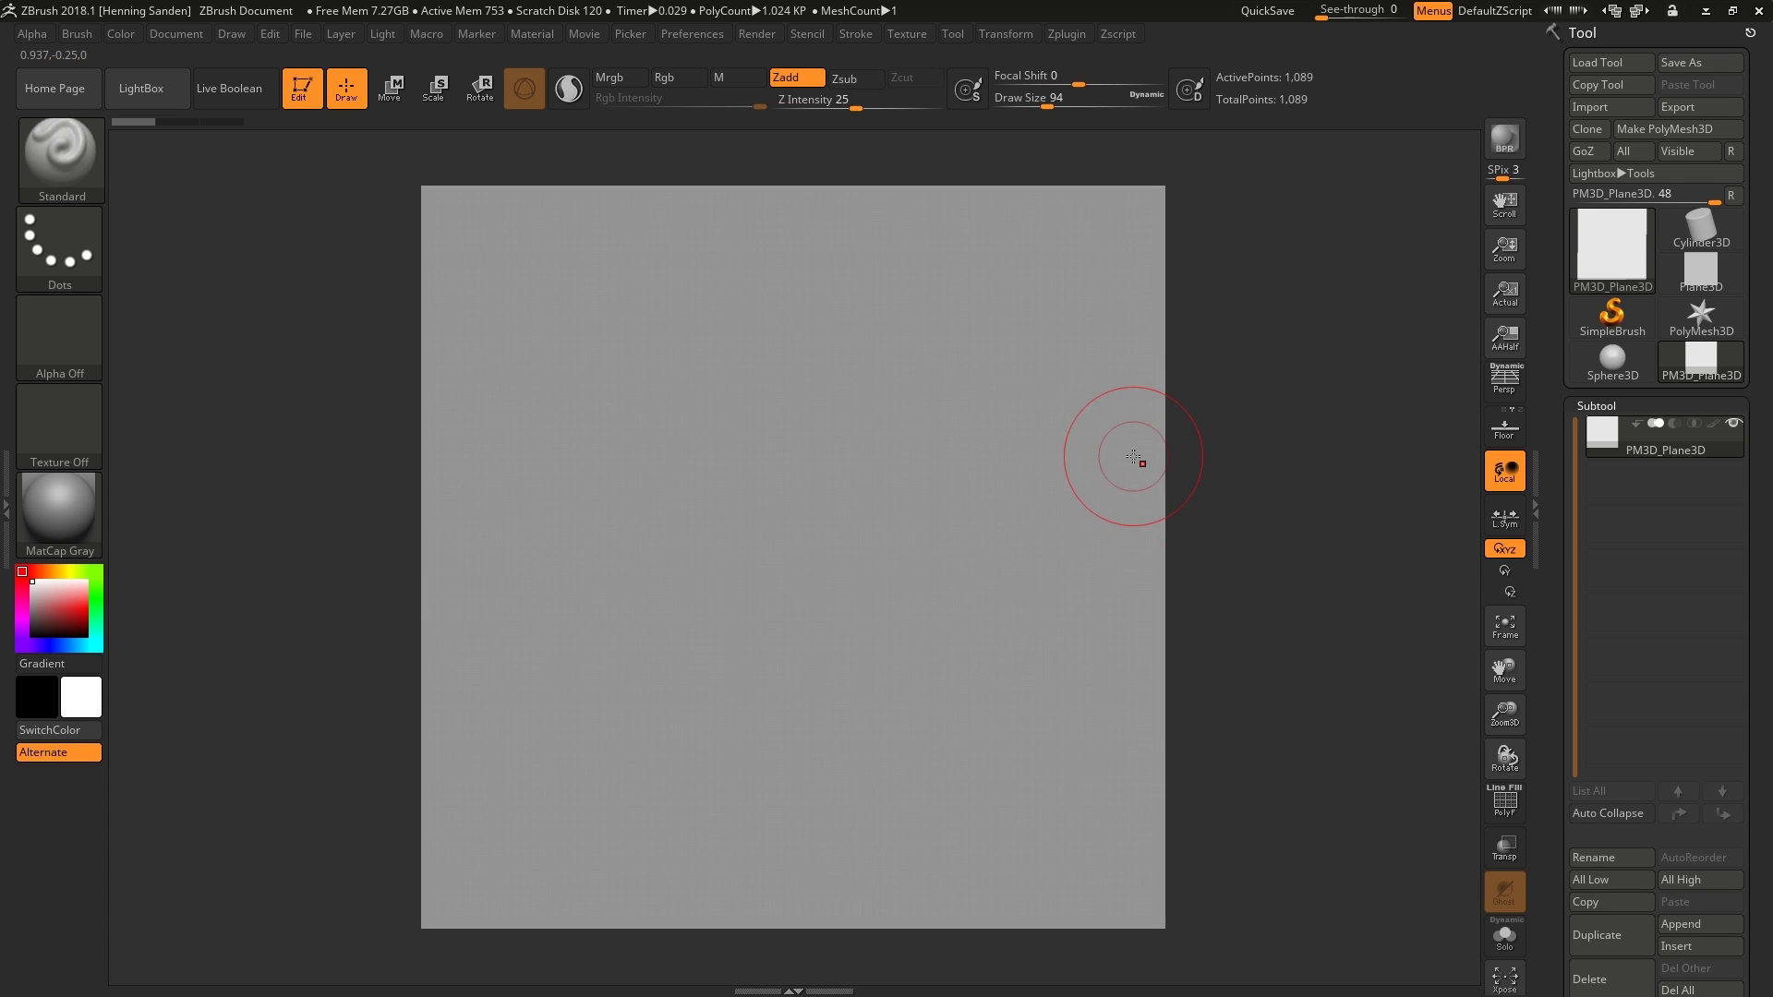
Reduce the draw size to 46, try a wrapping stroke over the plane's right edge, and undo it
{"action": "key", "text": "bracketleft"}
{"action": "mouse_move", "coordinate": [1050, 508]}
{"action": "left_mouse_down"}
{"action": "mouse_move", "coordinate": [1131, 434]}
{"action": "mouse_move", "coordinate": [1146, 305]}
{"action": "mouse_move", "coordinate": [1071, 435]}
{"action": "mouse_move", "coordinate": [1098, 450]}
{"action": "mouse_move", "coordinate": [1138, 379]}
{"action": "mouse_move", "coordinate": [1122, 429]}
{"action": "mouse_move", "coordinate": [1108, 355]}
{"action": "mouse_move", "coordinate": [1094, 476]}
{"action": "left_mouse_up"}
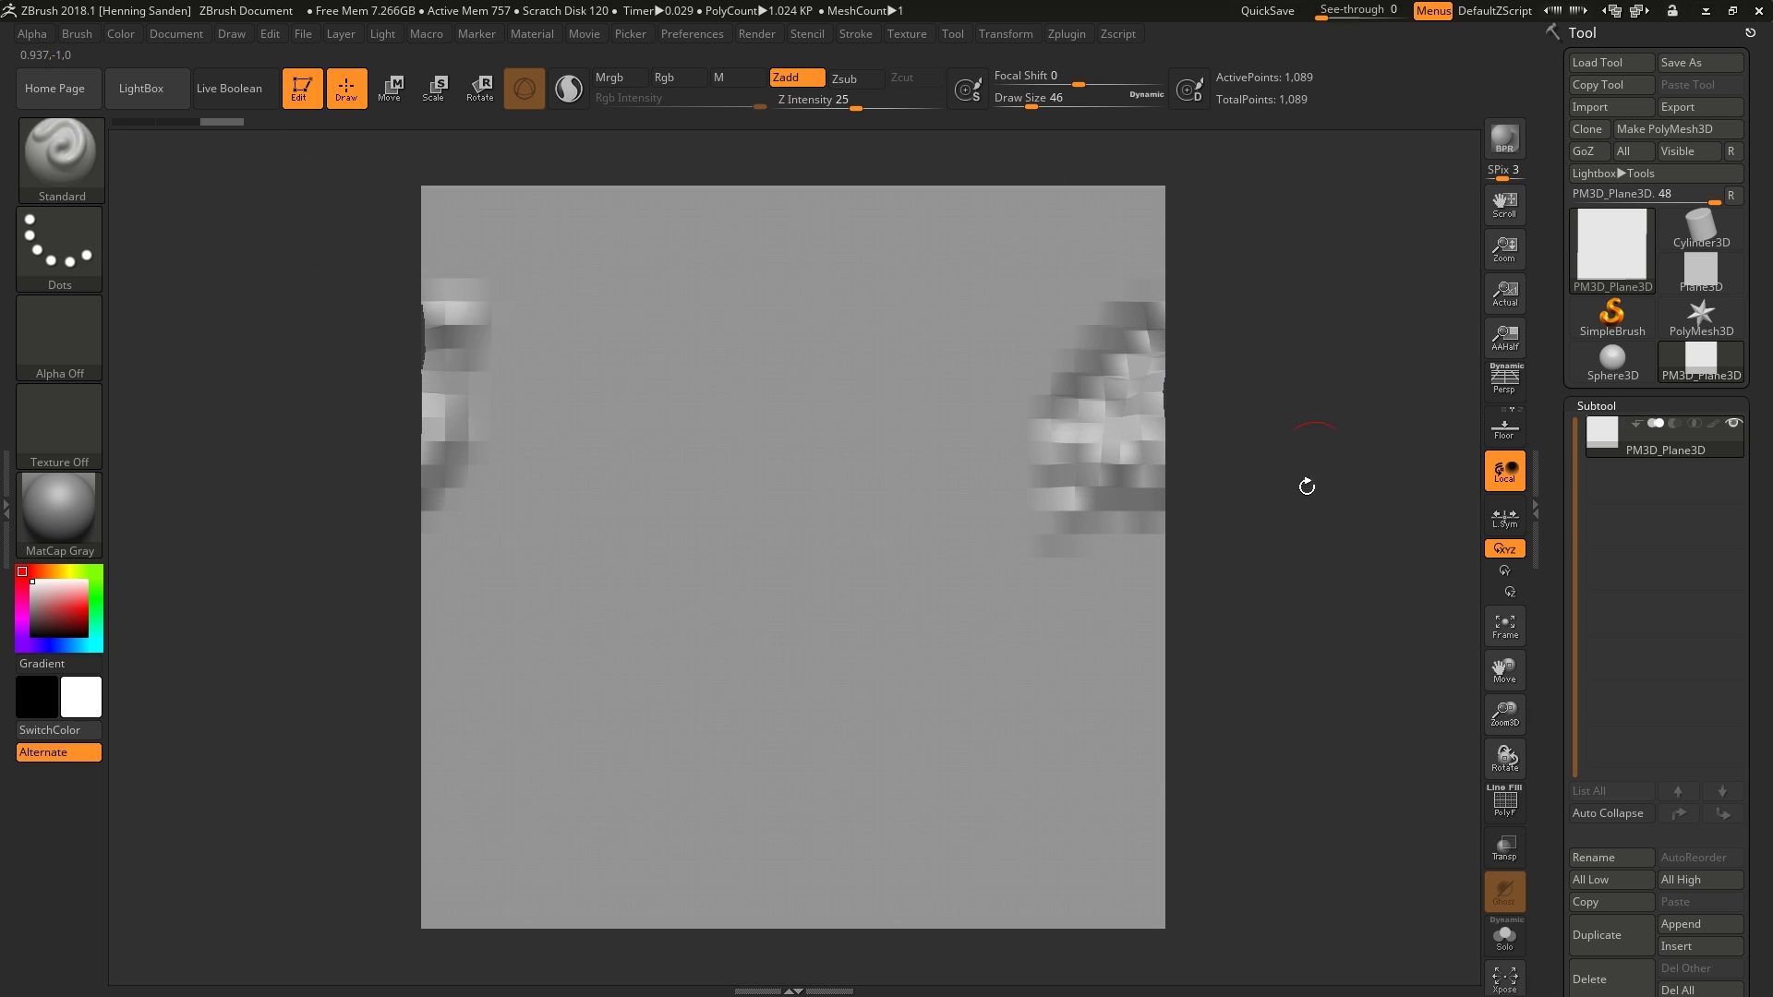
{"action": "key", "text": "ctrl+z"}
{"action": "key", "text": "ctrl+z"}
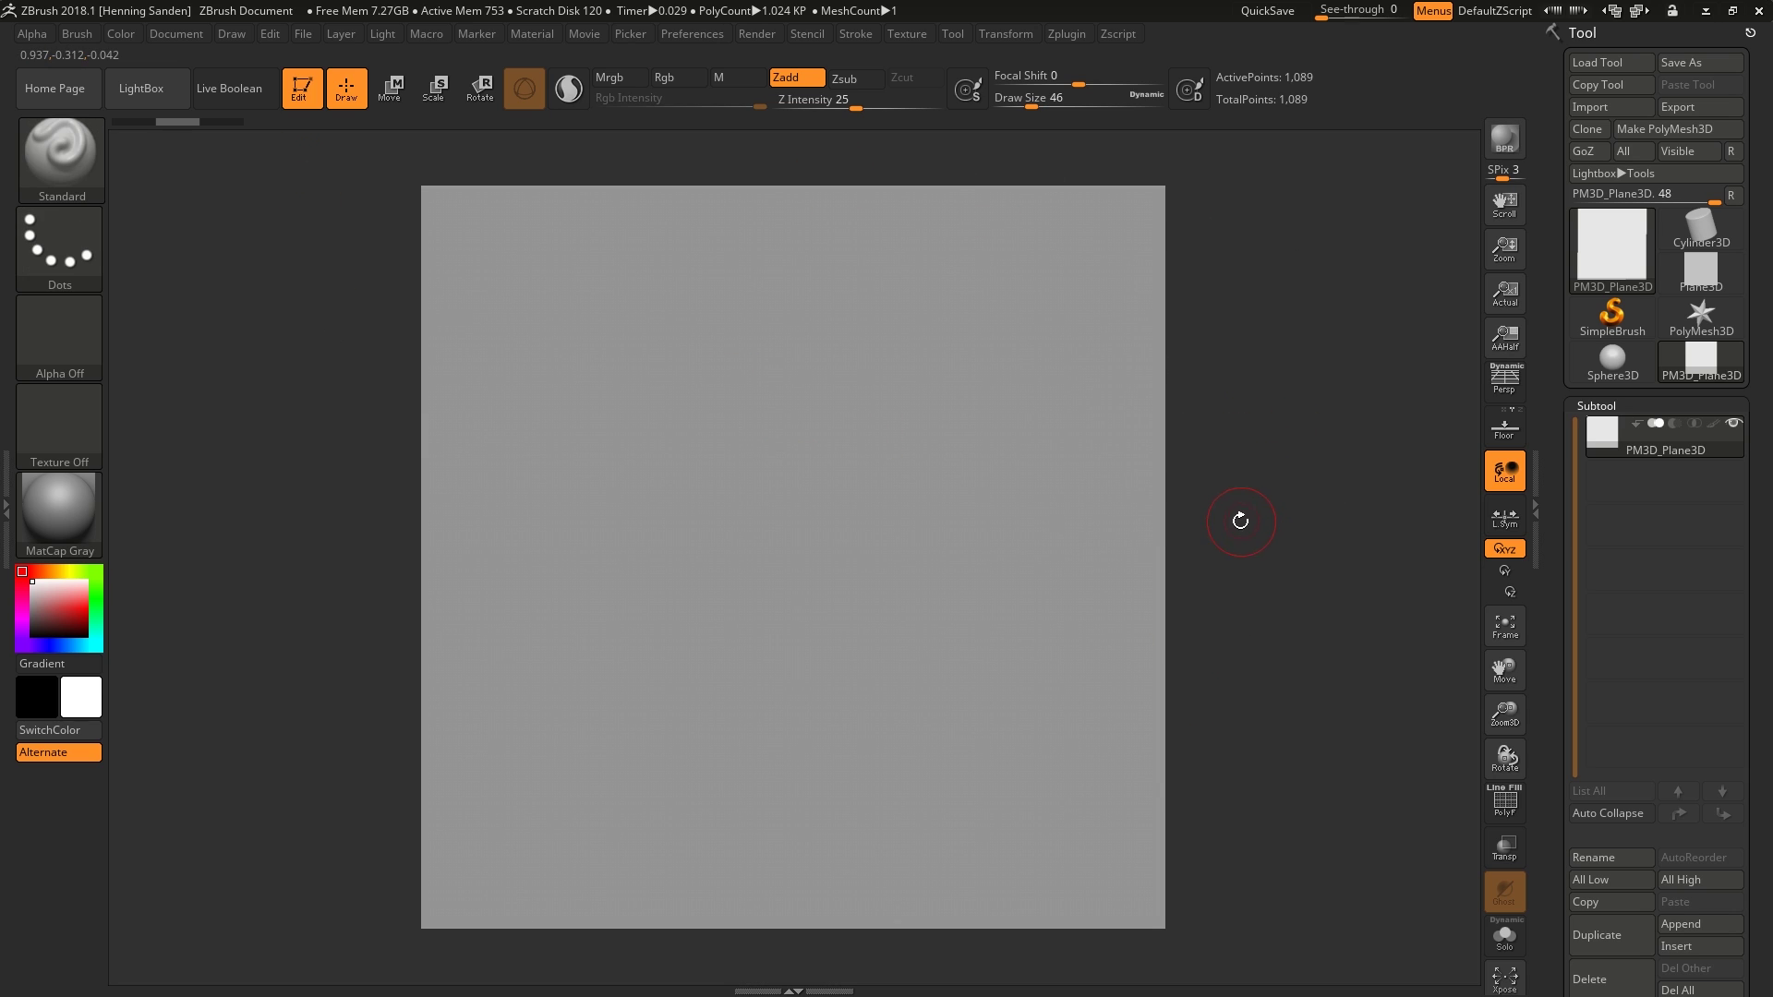
Duplicate the plane as a second subtool
{"action": "mouse_move", "coordinate": [901, 526]}
{"action": "right_mouse_down"}
{"action": "mouse_move", "coordinate": [882, 542]}
{"action": "mouse_move", "coordinate": [910, 549]}
{"action": "right_mouse_up"}
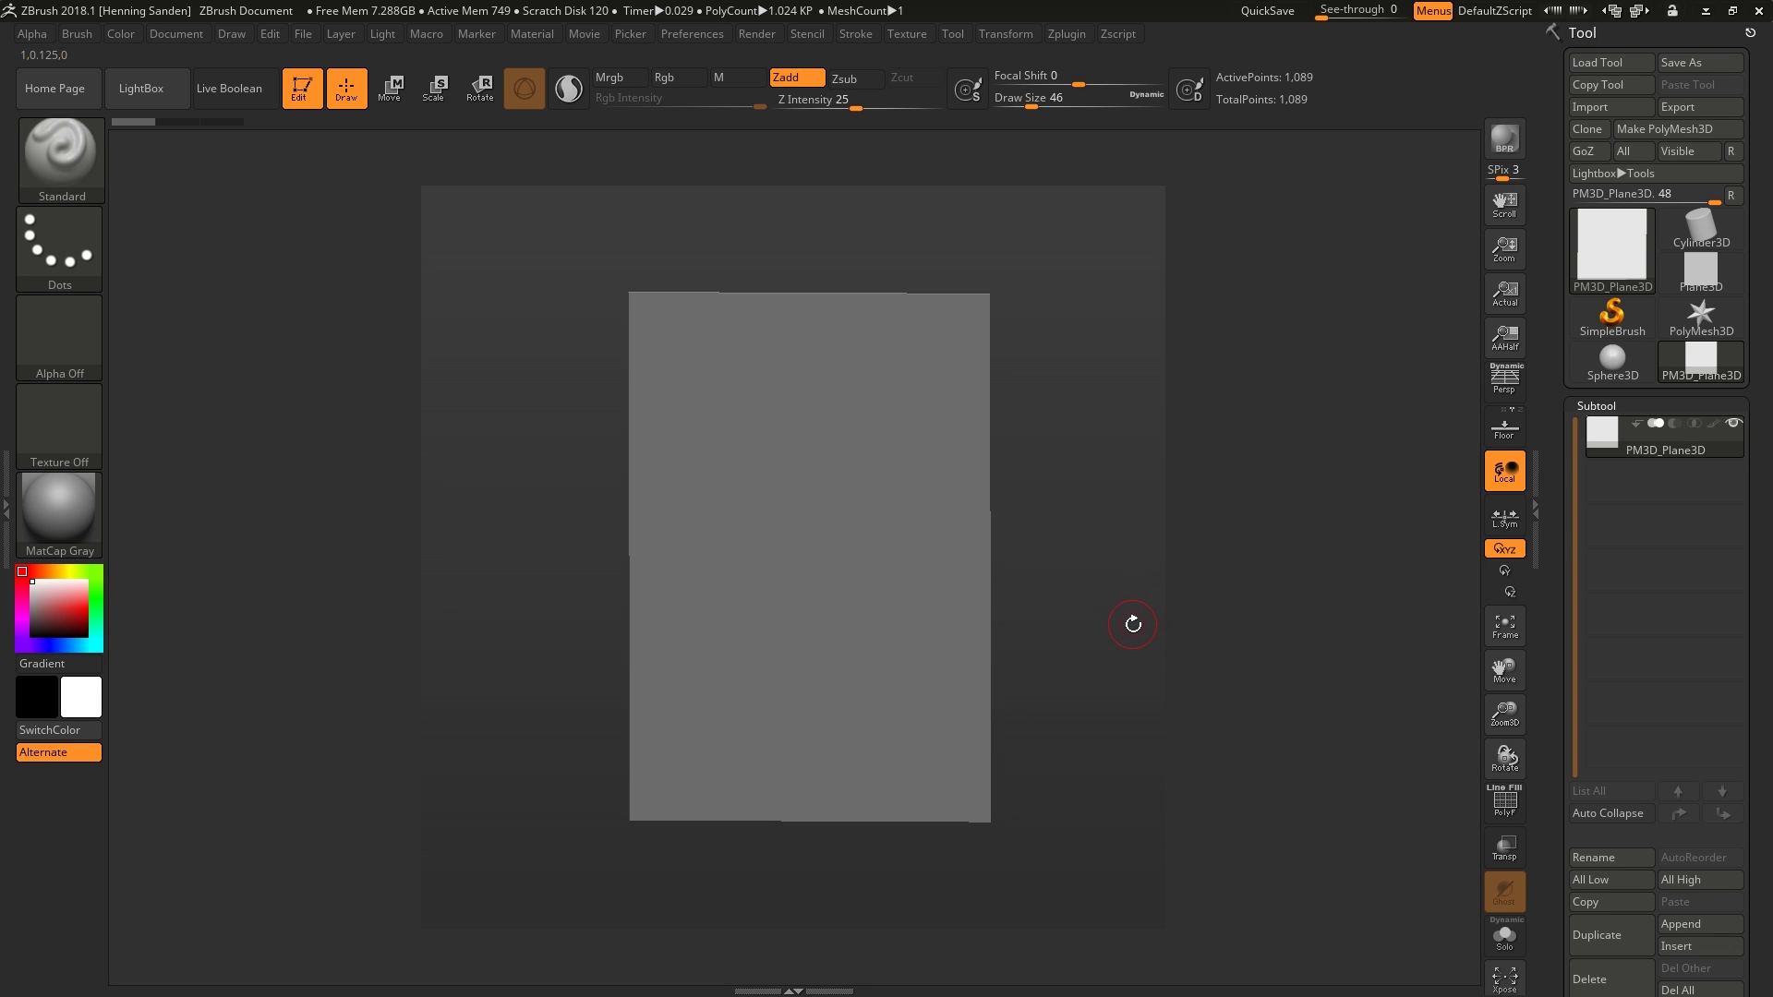
{"action": "right_click_drag", "start_coordinate": [1109, 639], "coordinate": [1054, 653]}
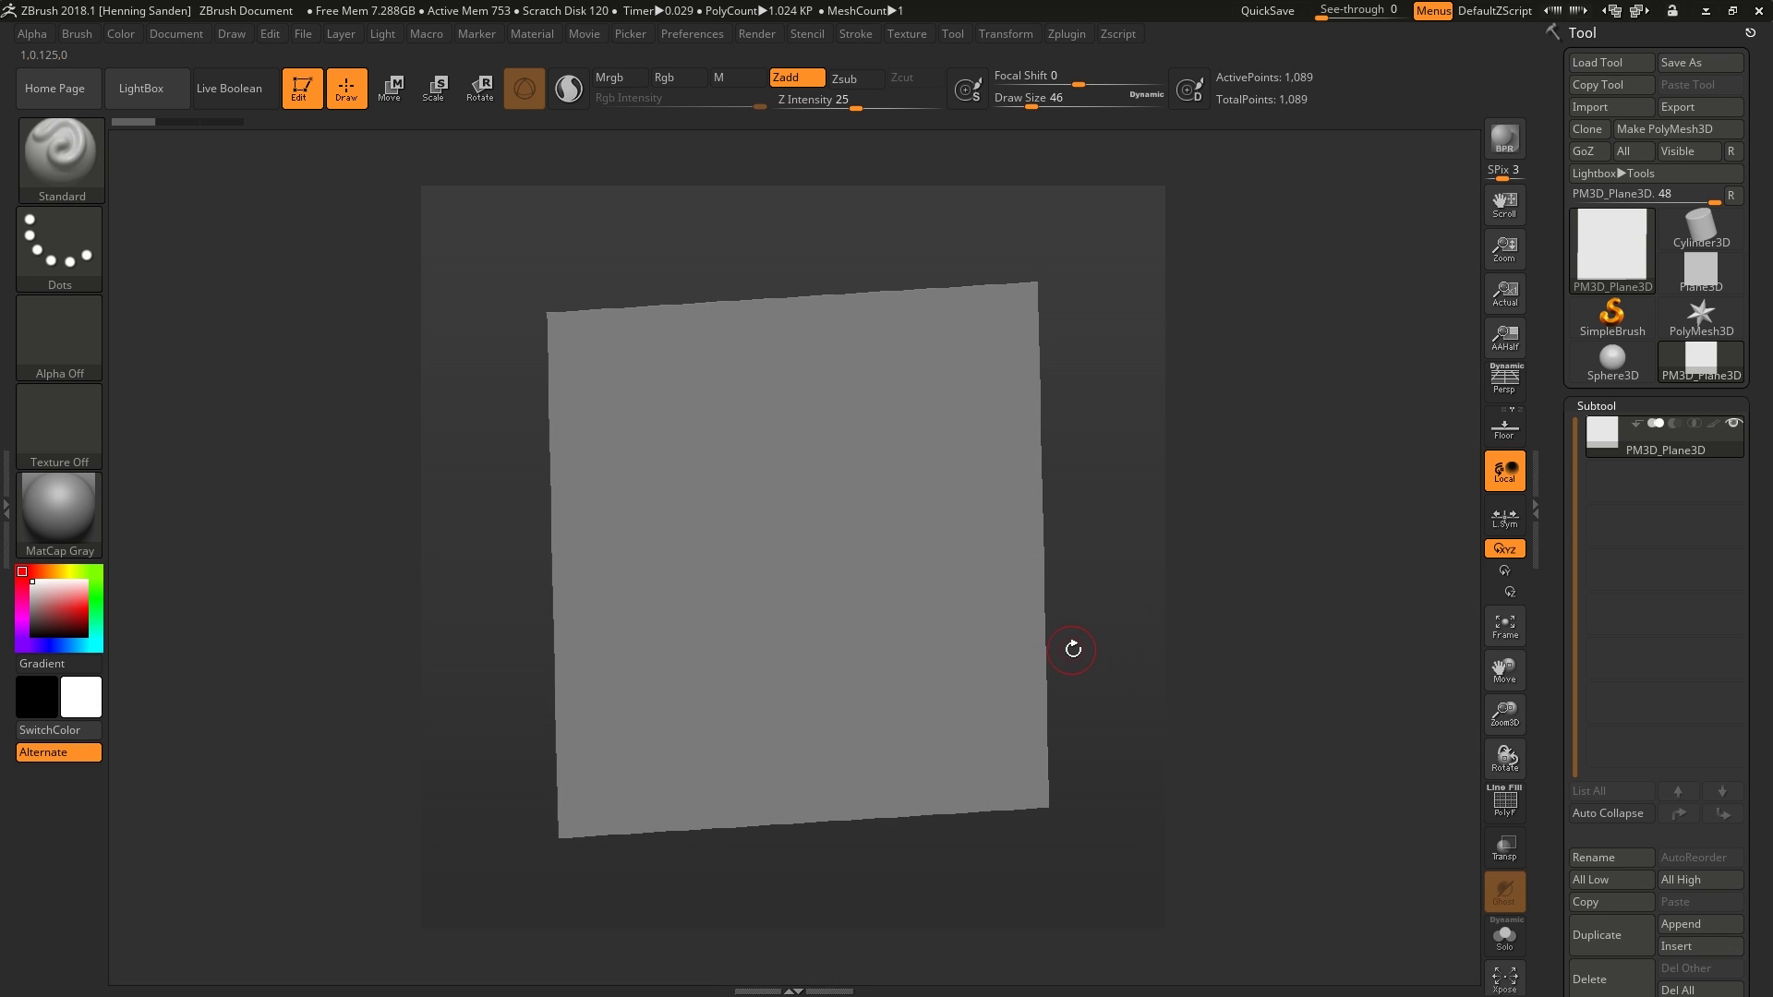
{"action": "key", "text": "ctrl+shift"}
{"action": "key", "text": "ctrl+shift+d"}
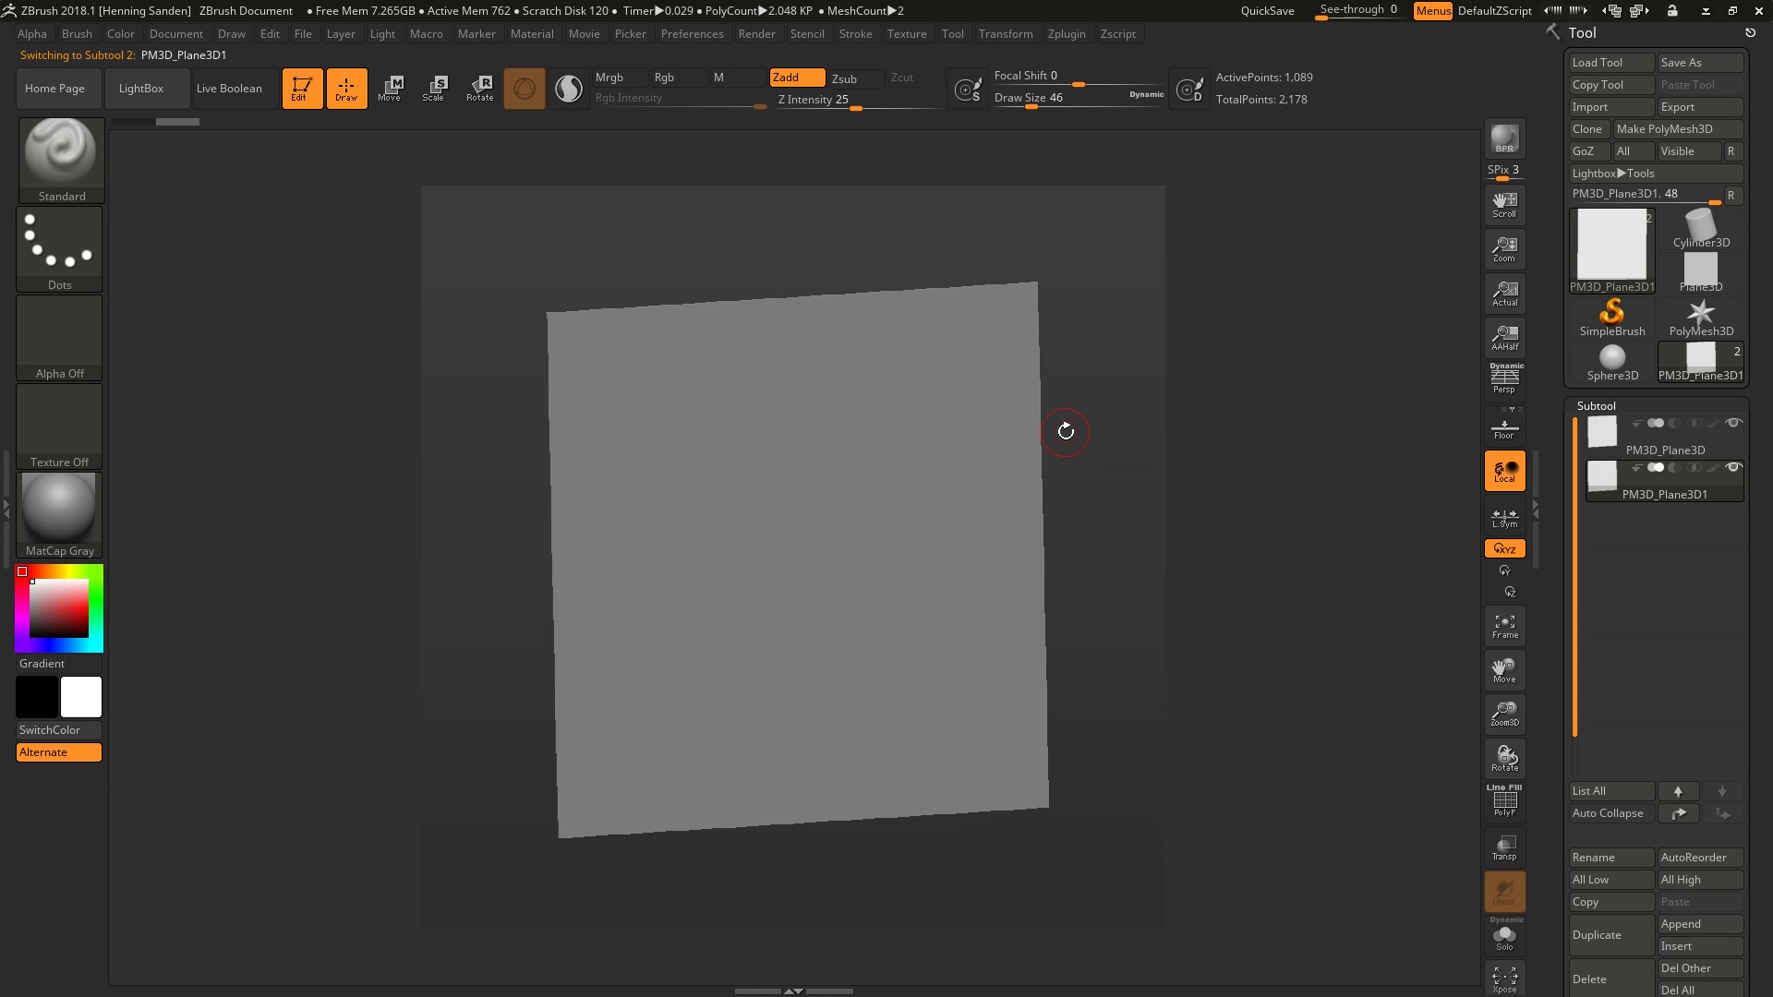
Rename the first plane subtool as "Camera plane"
{"action": "key", "text": "Up"}
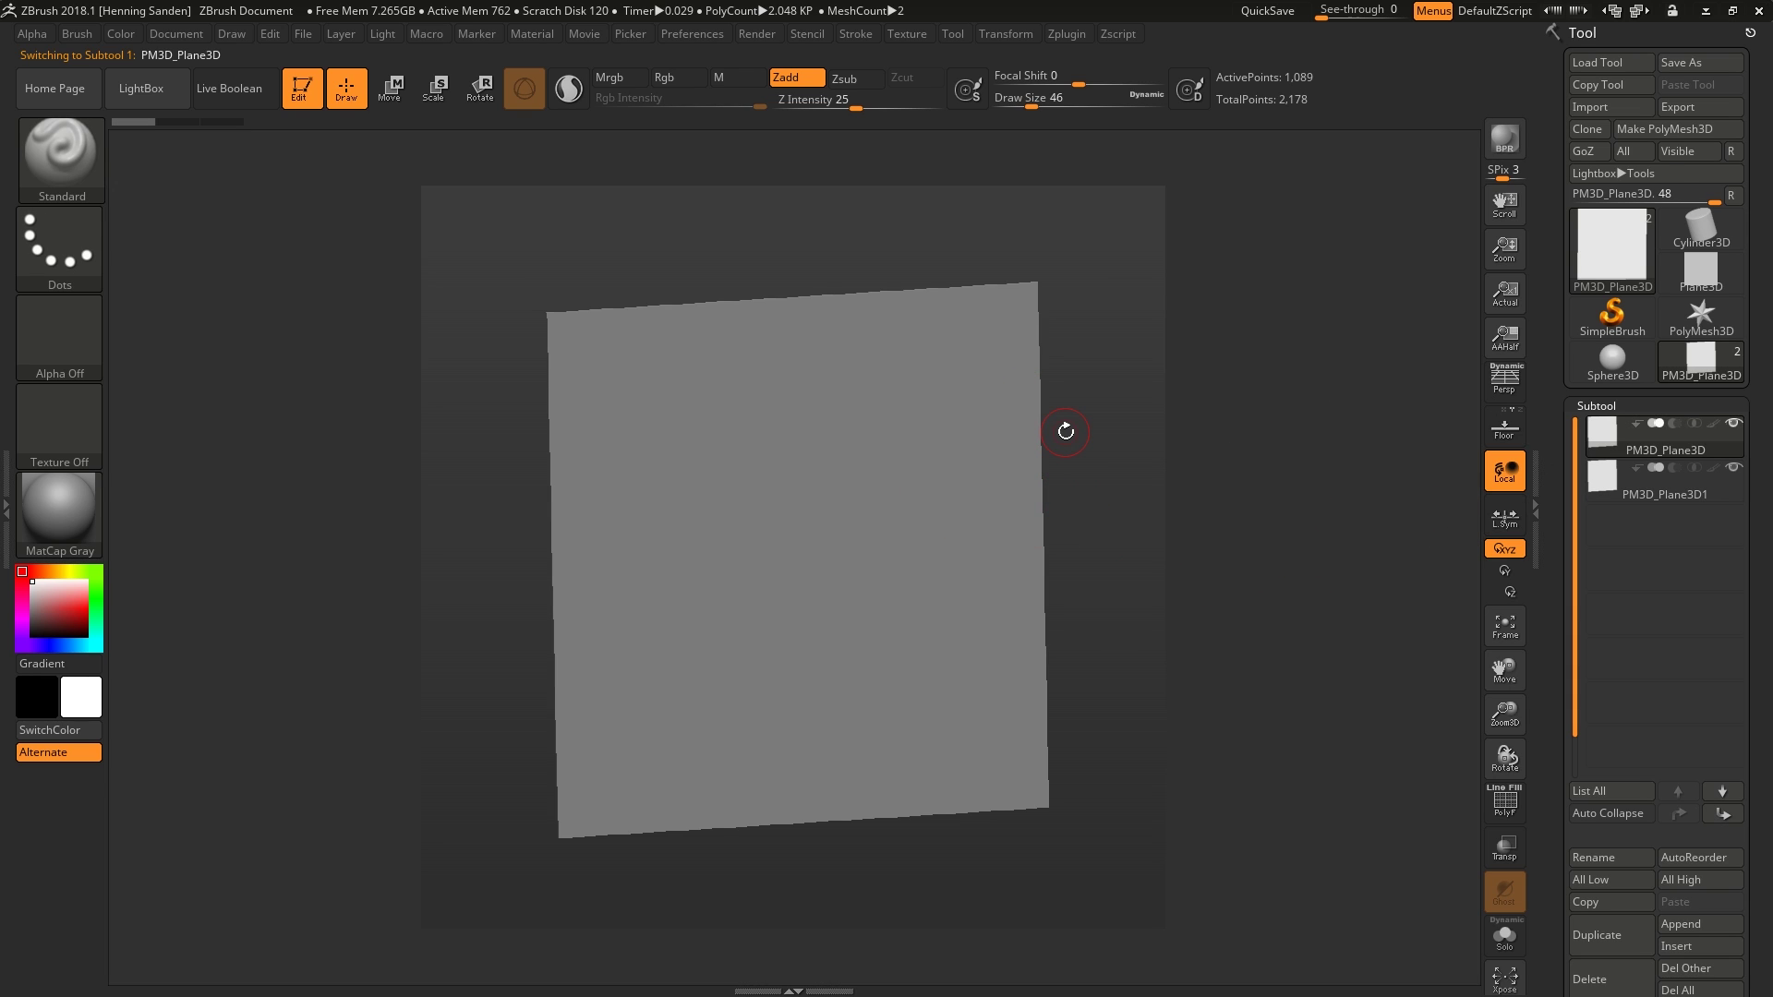
{"action": "left_click", "coordinate": [1599, 858]}
{"action": "type", "text": "camera plane"}
{"action": "key", "text": "Return"}
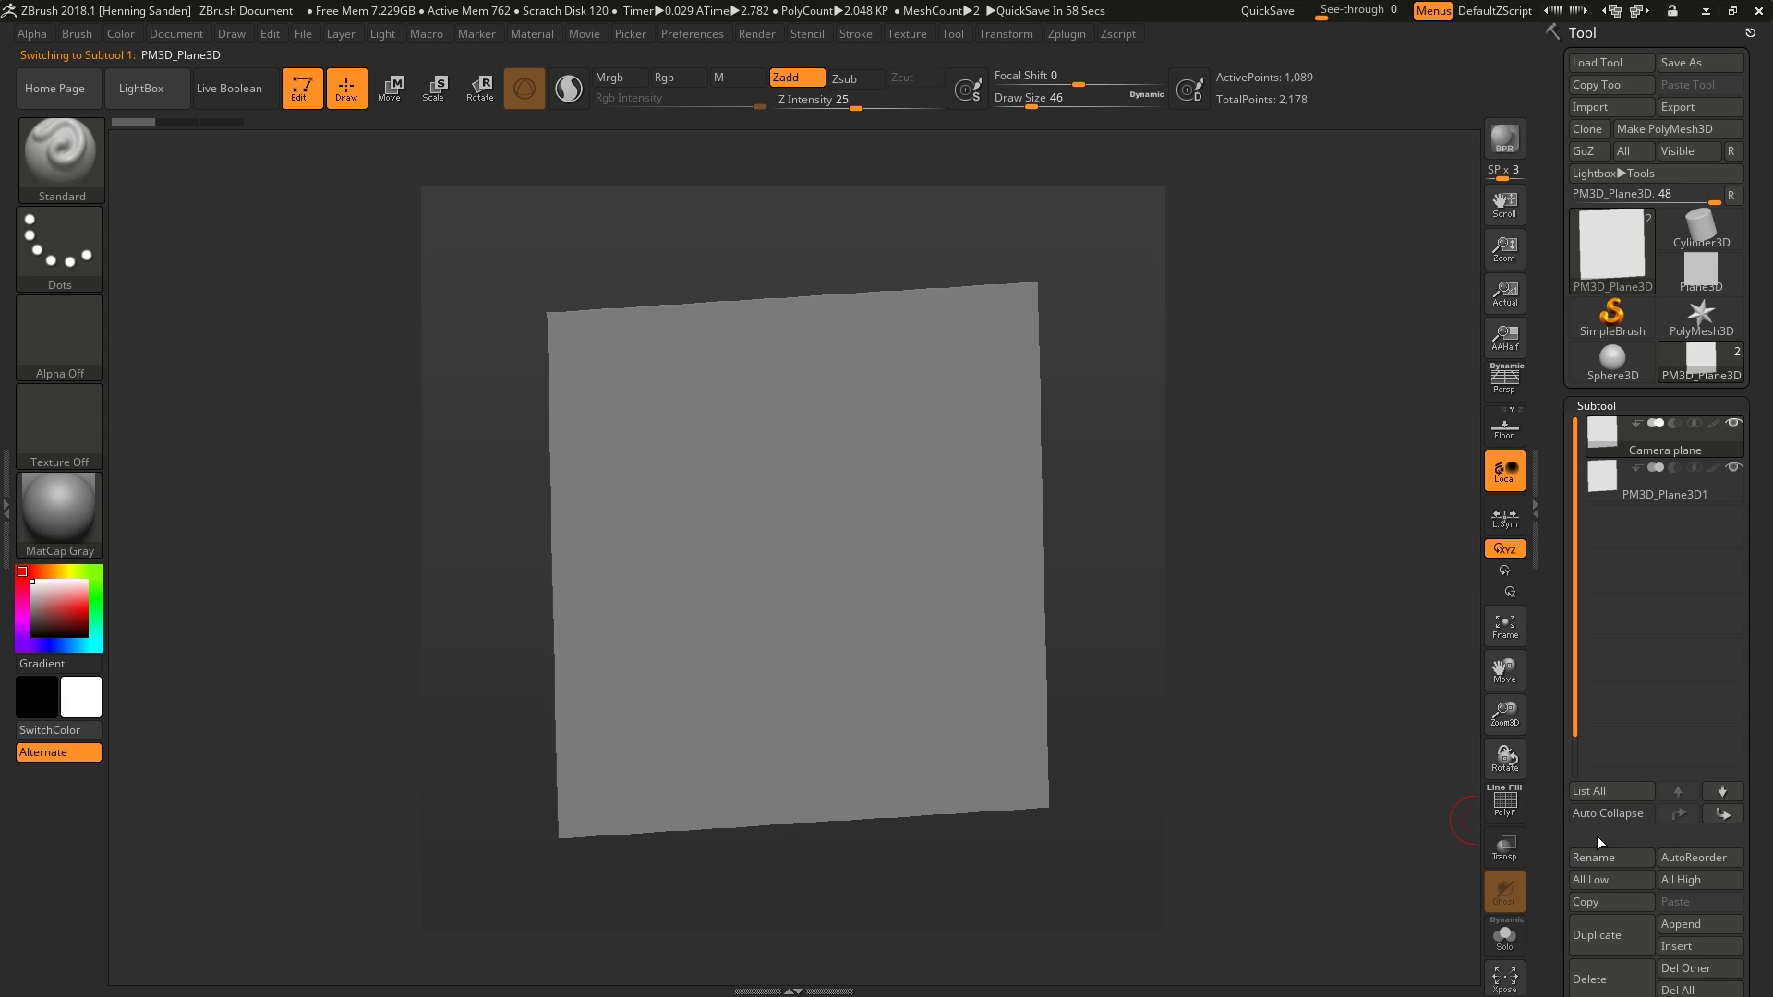
Rename the duplicated plane subtool as "Sculpting plane"
{"action": "key", "text": "Down"}
{"action": "left_click", "coordinate": [1590, 857]}
{"action": "type", "text": "sculpting plane"}
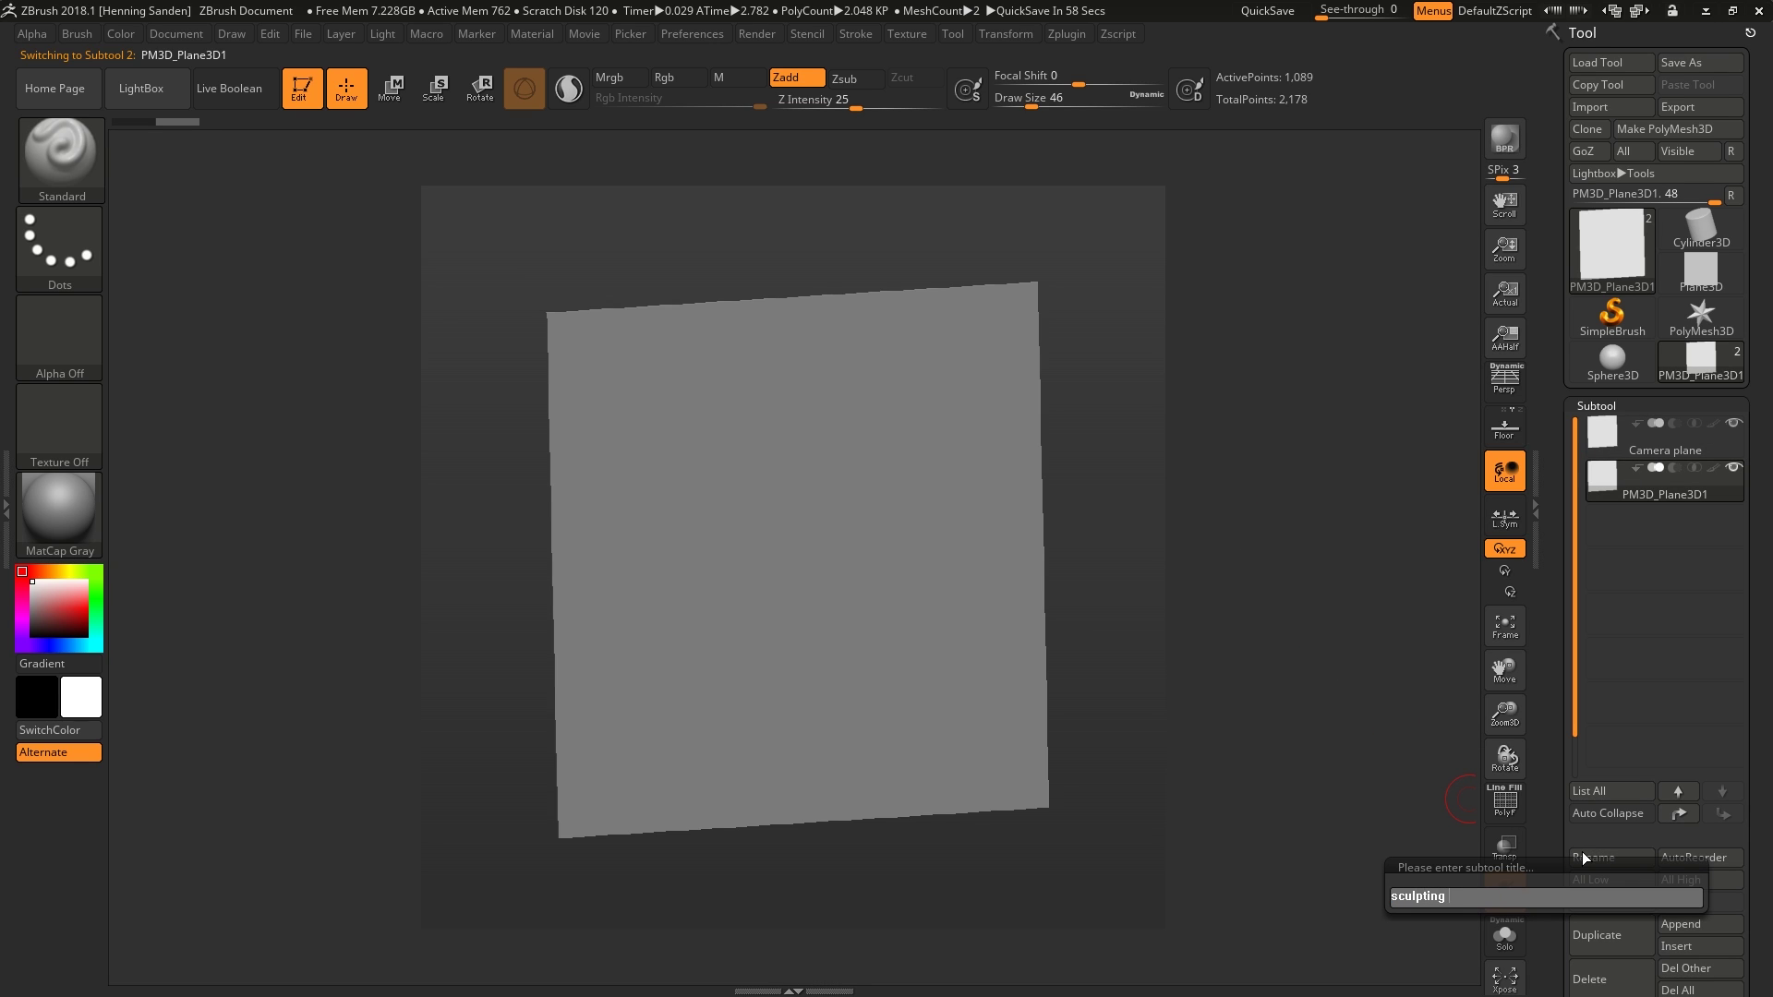
{"action": "key", "text": "Return"}
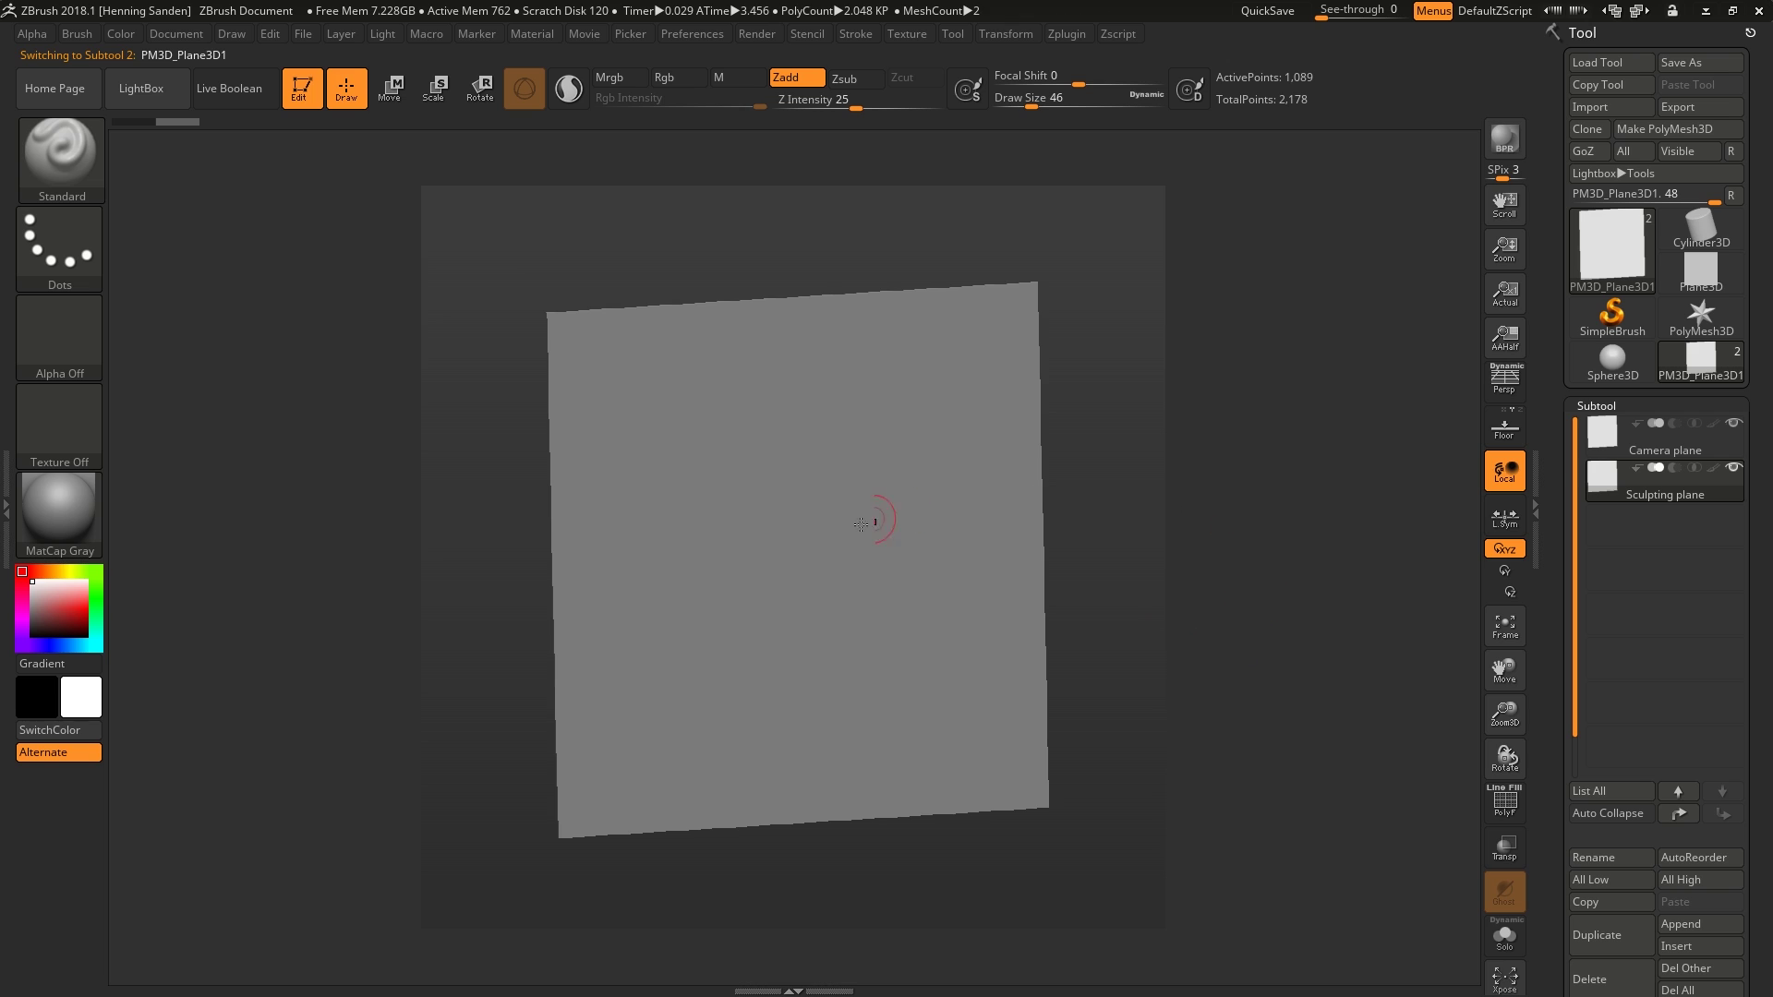
Show the polyframe and move the Sculpting plane slightly in front of the Camera plane
{"action": "key", "text": "shift+f"}
{"action": "right_click_drag", "start_coordinate": [776, 558], "coordinate": [806, 547]}
{"action": "key", "text": "w"}
{"action": "left_click_drag", "start_coordinate": [1067, 446], "coordinate": [1023, 531]}
{"action": "left_click_drag", "start_coordinate": [878, 578], "coordinate": [917, 585]}
{"action": "mouse_move", "coordinate": [1089, 544]}
{"action": "left_mouse_down"}
{"action": "mouse_move", "coordinate": [1120, 527]}
{"action": "mouse_move", "coordinate": [1068, 521]}
{"action": "mouse_move", "coordinate": [1090, 531]}
{"action": "left_mouse_up"}
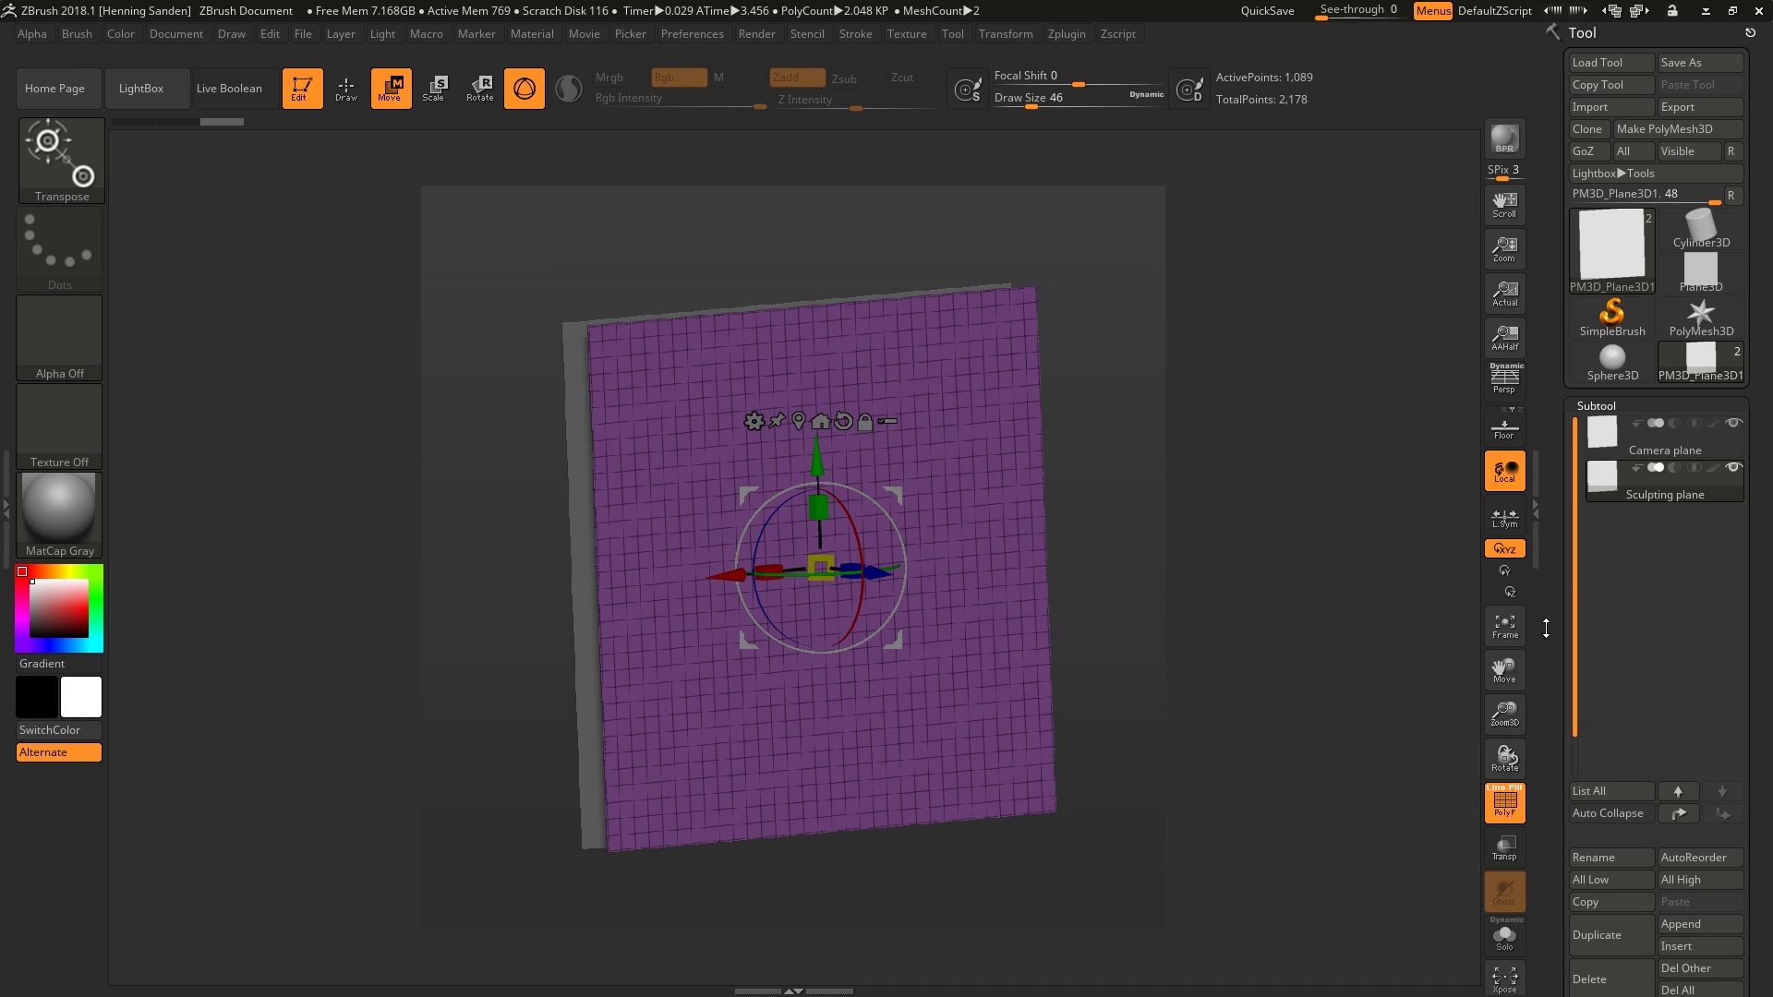
Enlarge the Sculpting plane with the Size deformation so it extends well beyond the Camera plane
{"action": "scroll", "coordinate": [1611, 554], "scroll_direction": "down", "scroll_amount": 5}
{"action": "scroll", "coordinate": [1587, 688], "scroll_direction": "down", "scroll_amount": 1}
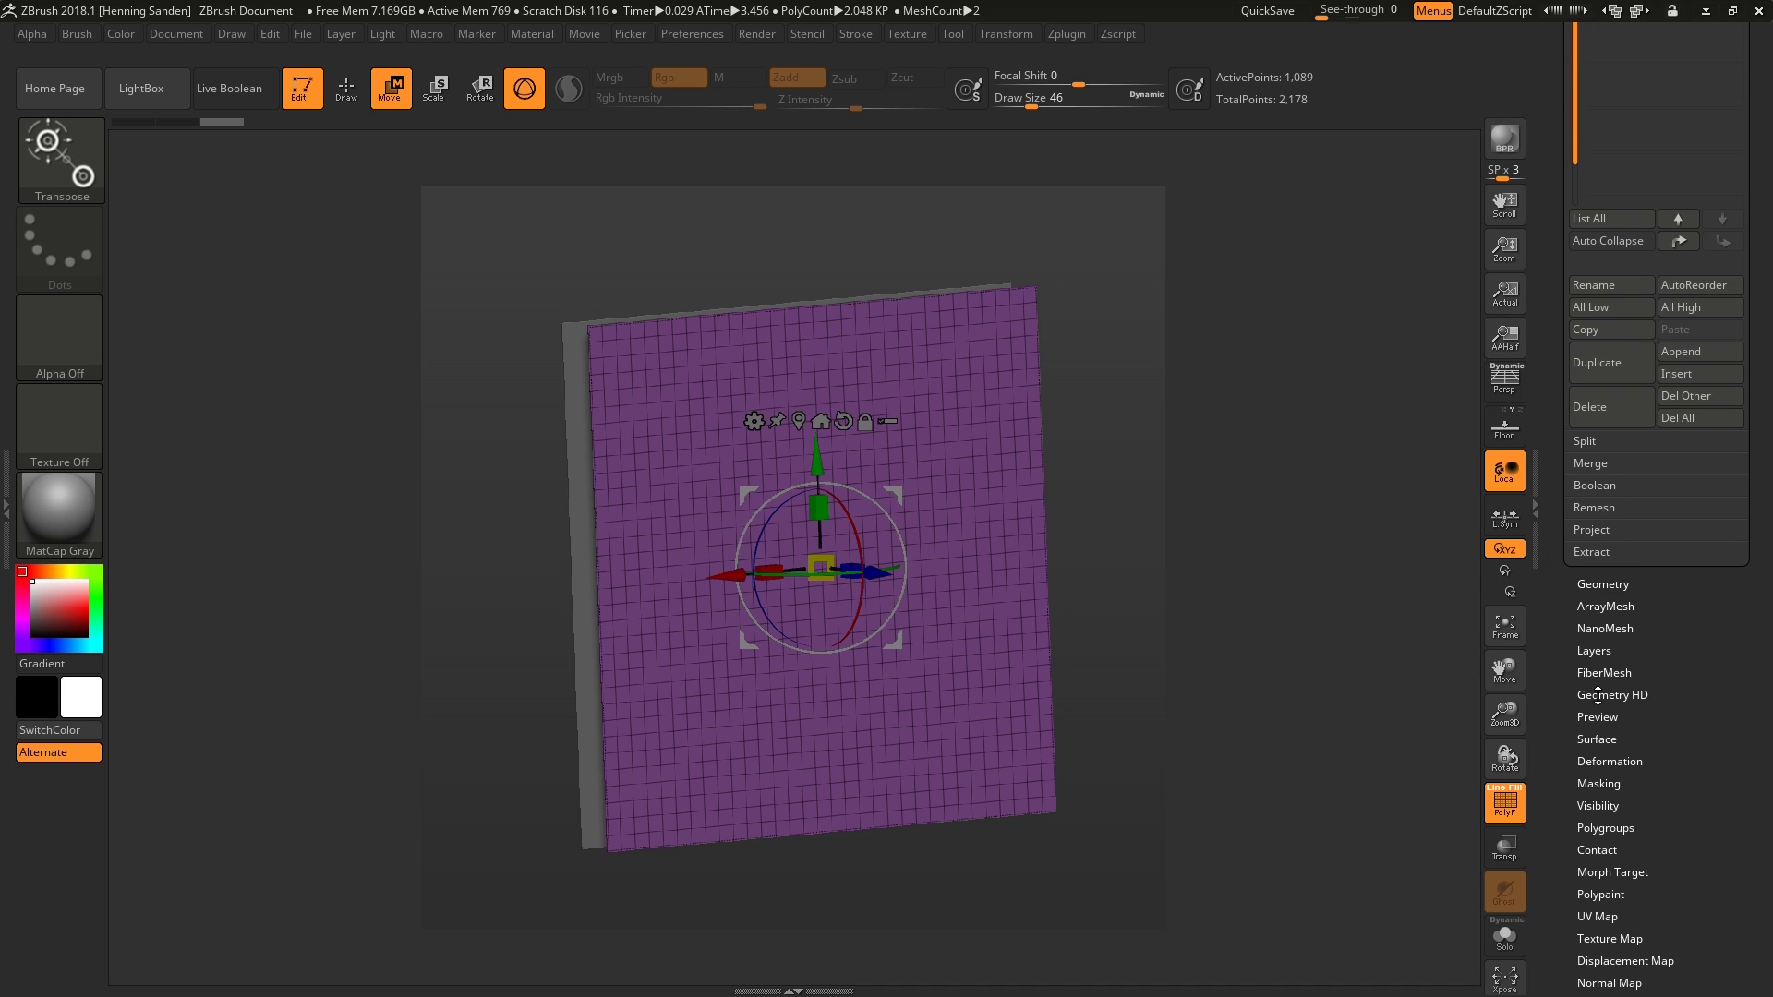
{"action": "left_click", "coordinate": [1609, 761]}
{"action": "scroll", "coordinate": [1553, 494], "scroll_direction": "up", "scroll_amount": 1}
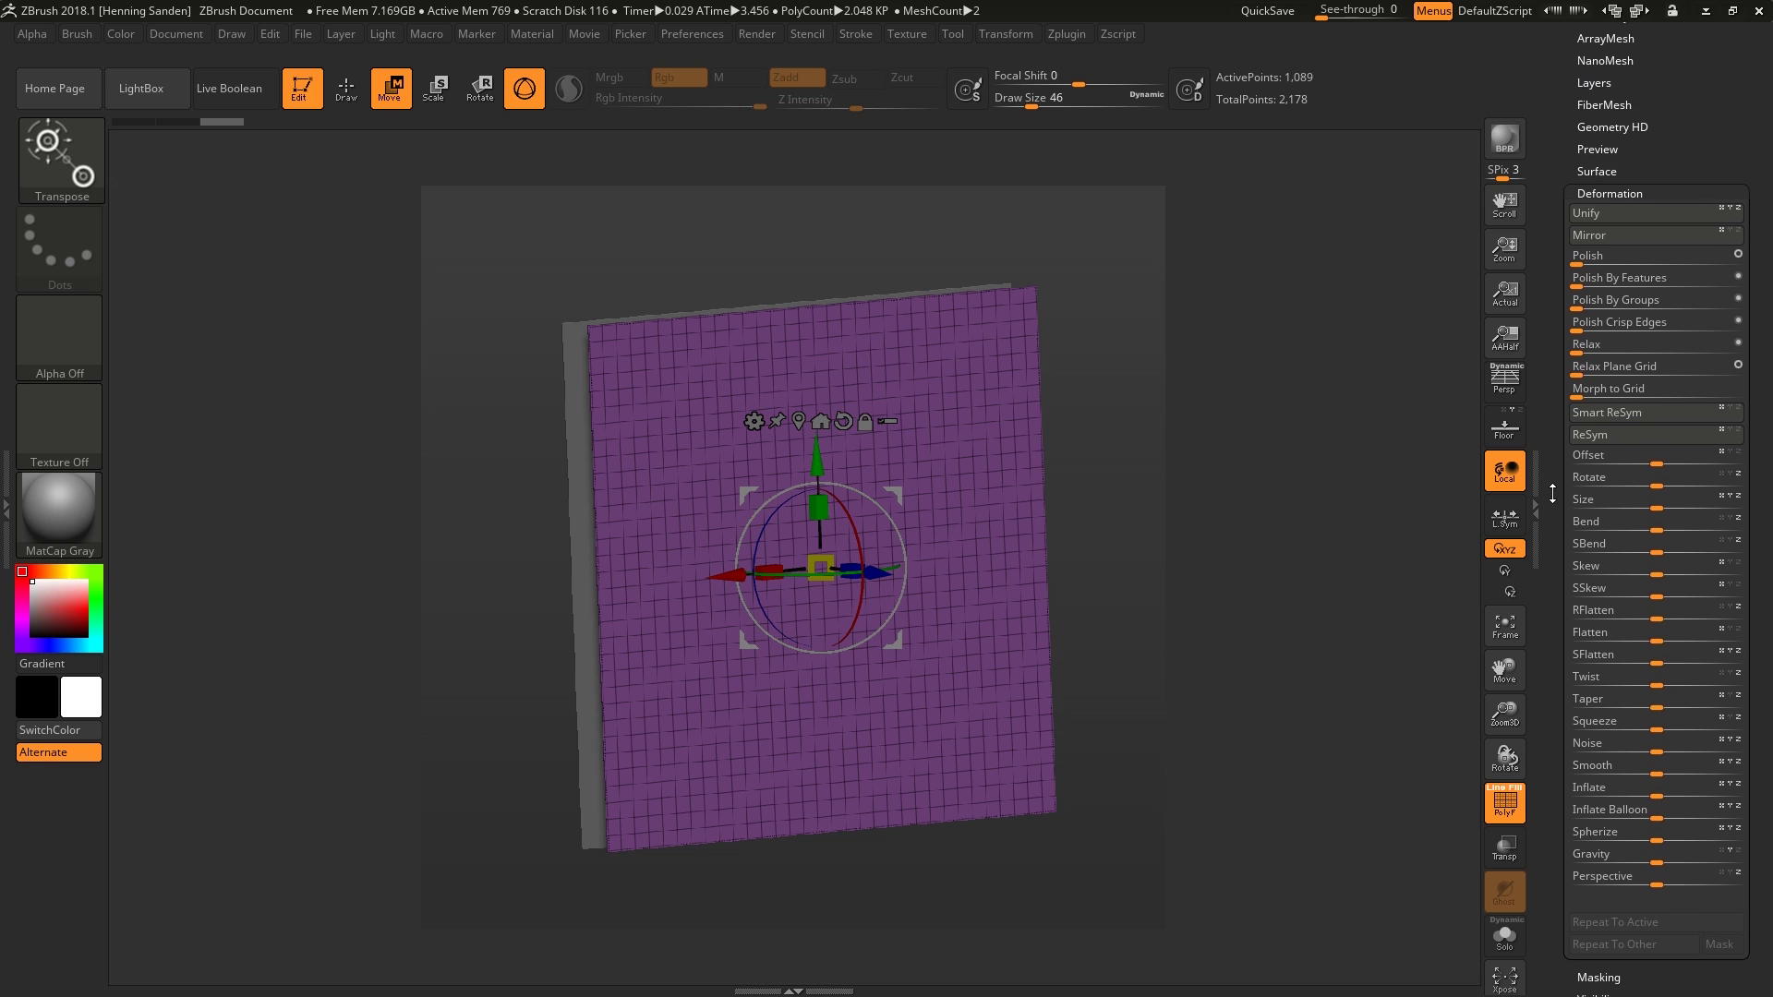
{"action": "scroll", "coordinate": [1552, 494], "scroll_direction": "down", "scroll_amount": 1}
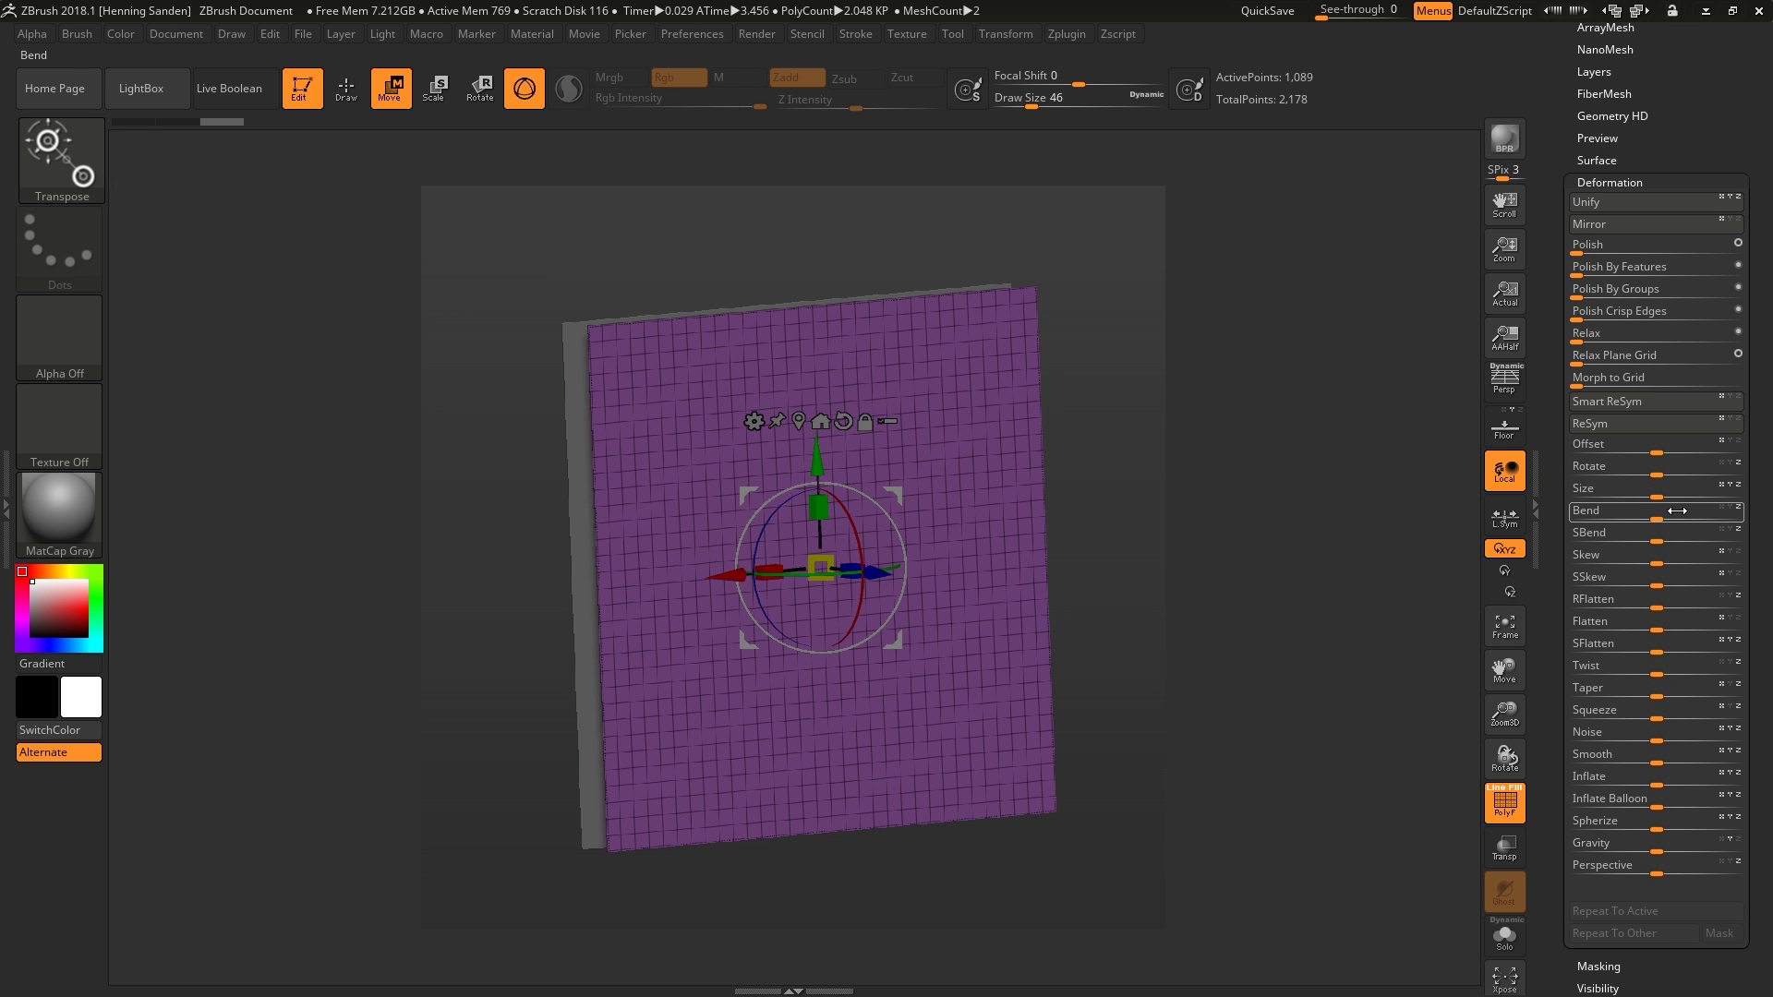
{"action": "left_click_drag", "start_coordinate": [1679, 496], "coordinate": [1692, 496]}
{"action": "mouse_move", "coordinate": [1282, 499]}
{"action": "left_mouse_down"}
{"action": "mouse_move", "coordinate": [1321, 499]}
{"action": "mouse_move", "coordinate": [1298, 500]}
{"action": "left_mouse_up"}
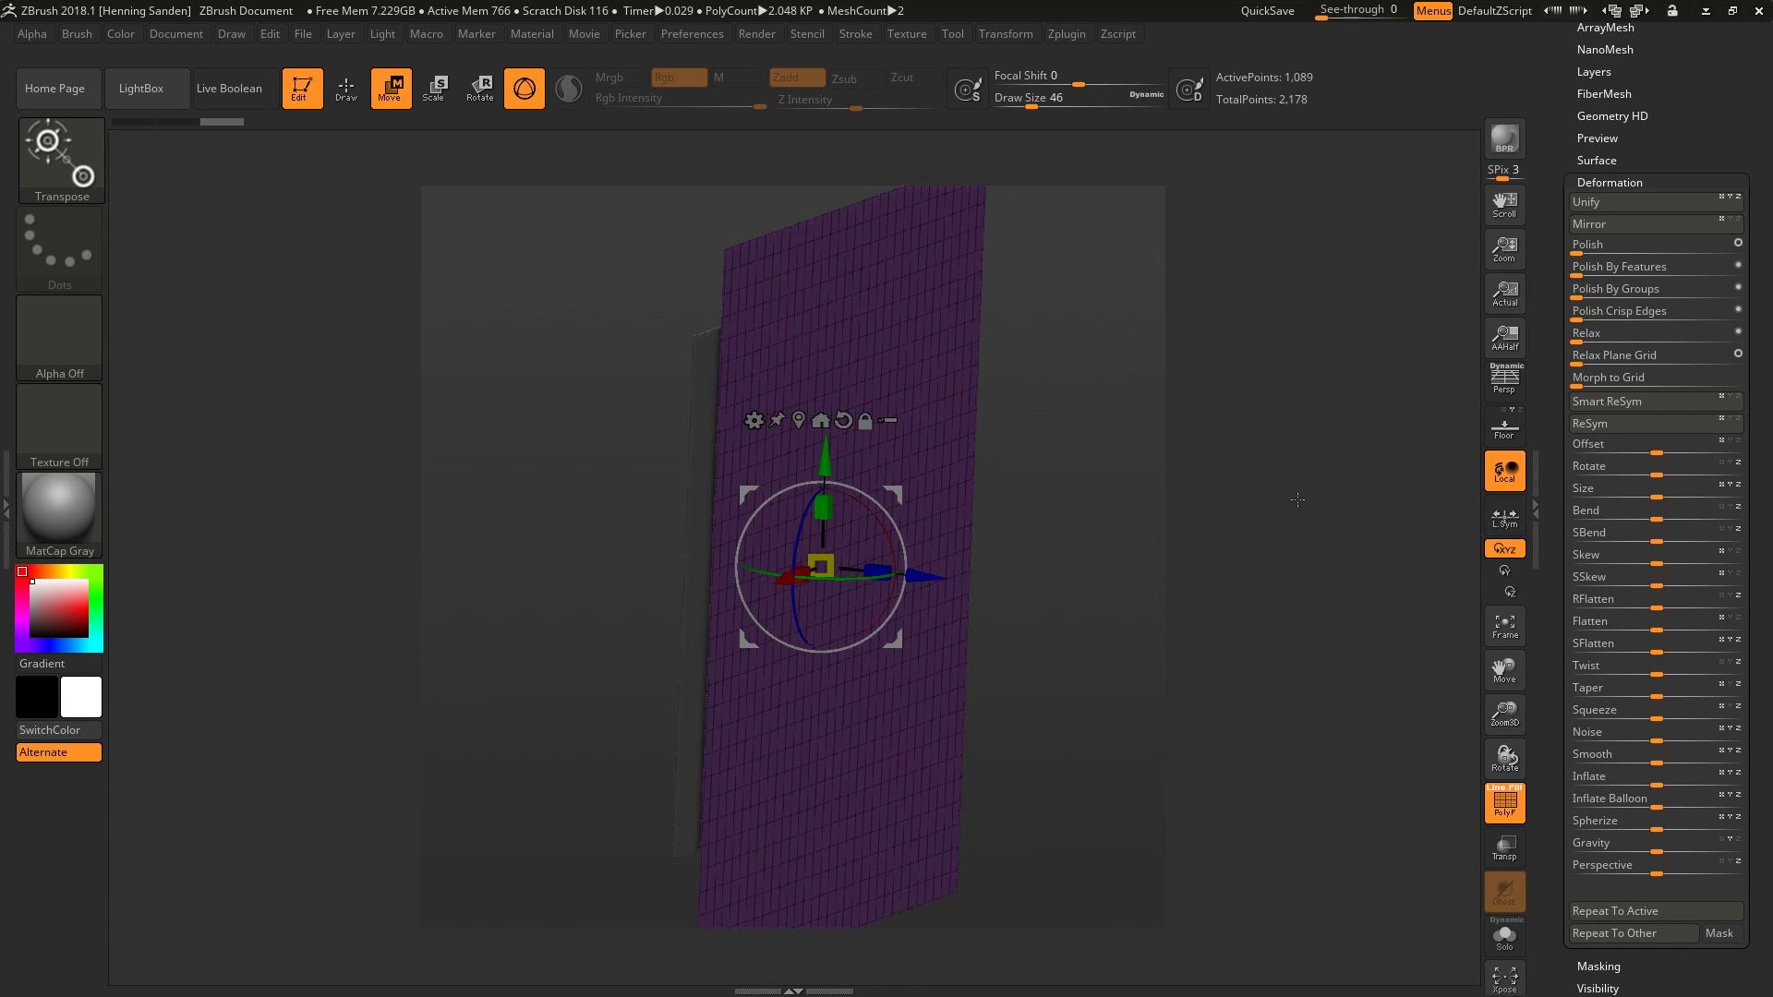
{"action": "left_click_drag", "start_coordinate": [1671, 504], "coordinate": [1709, 493]}
{"action": "left_click_drag", "start_coordinate": [1293, 494], "coordinate": [710, 433]}
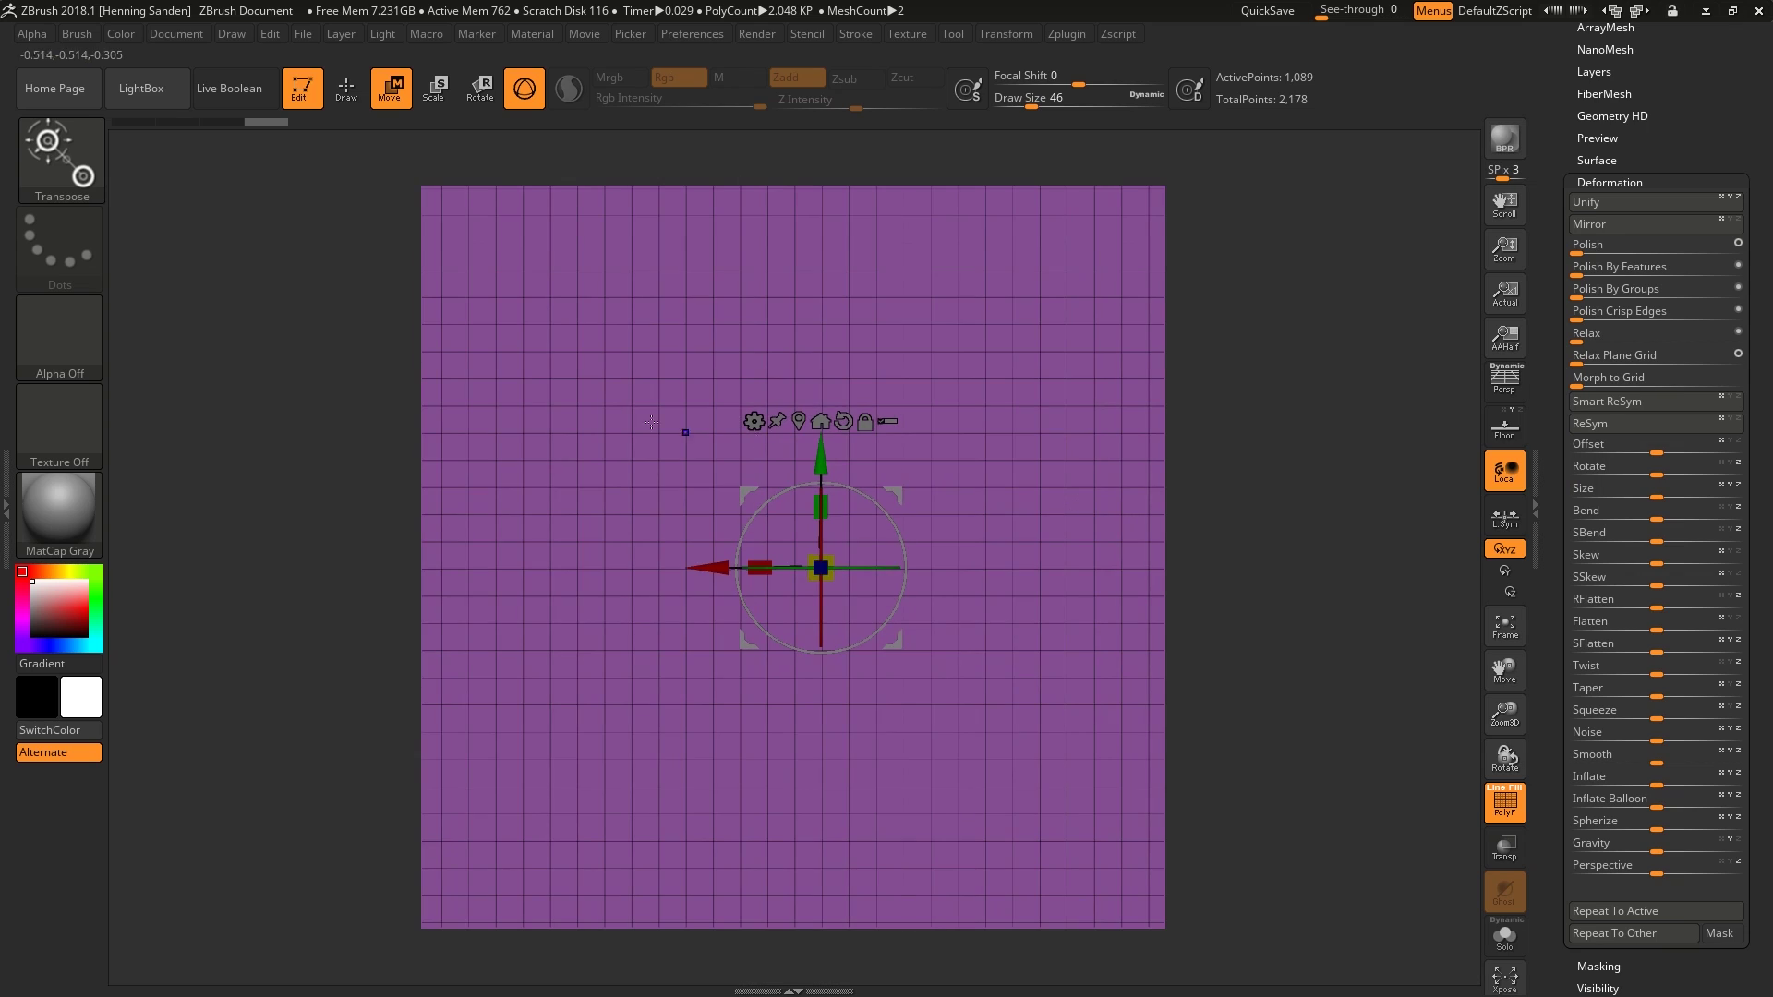
Select the Camera plane subtool and frame it squarely so that it defines the document view
{"action": "left_click_drag", "start_coordinate": [1287, 482], "coordinate": [1200, 428], "text": "alt"}
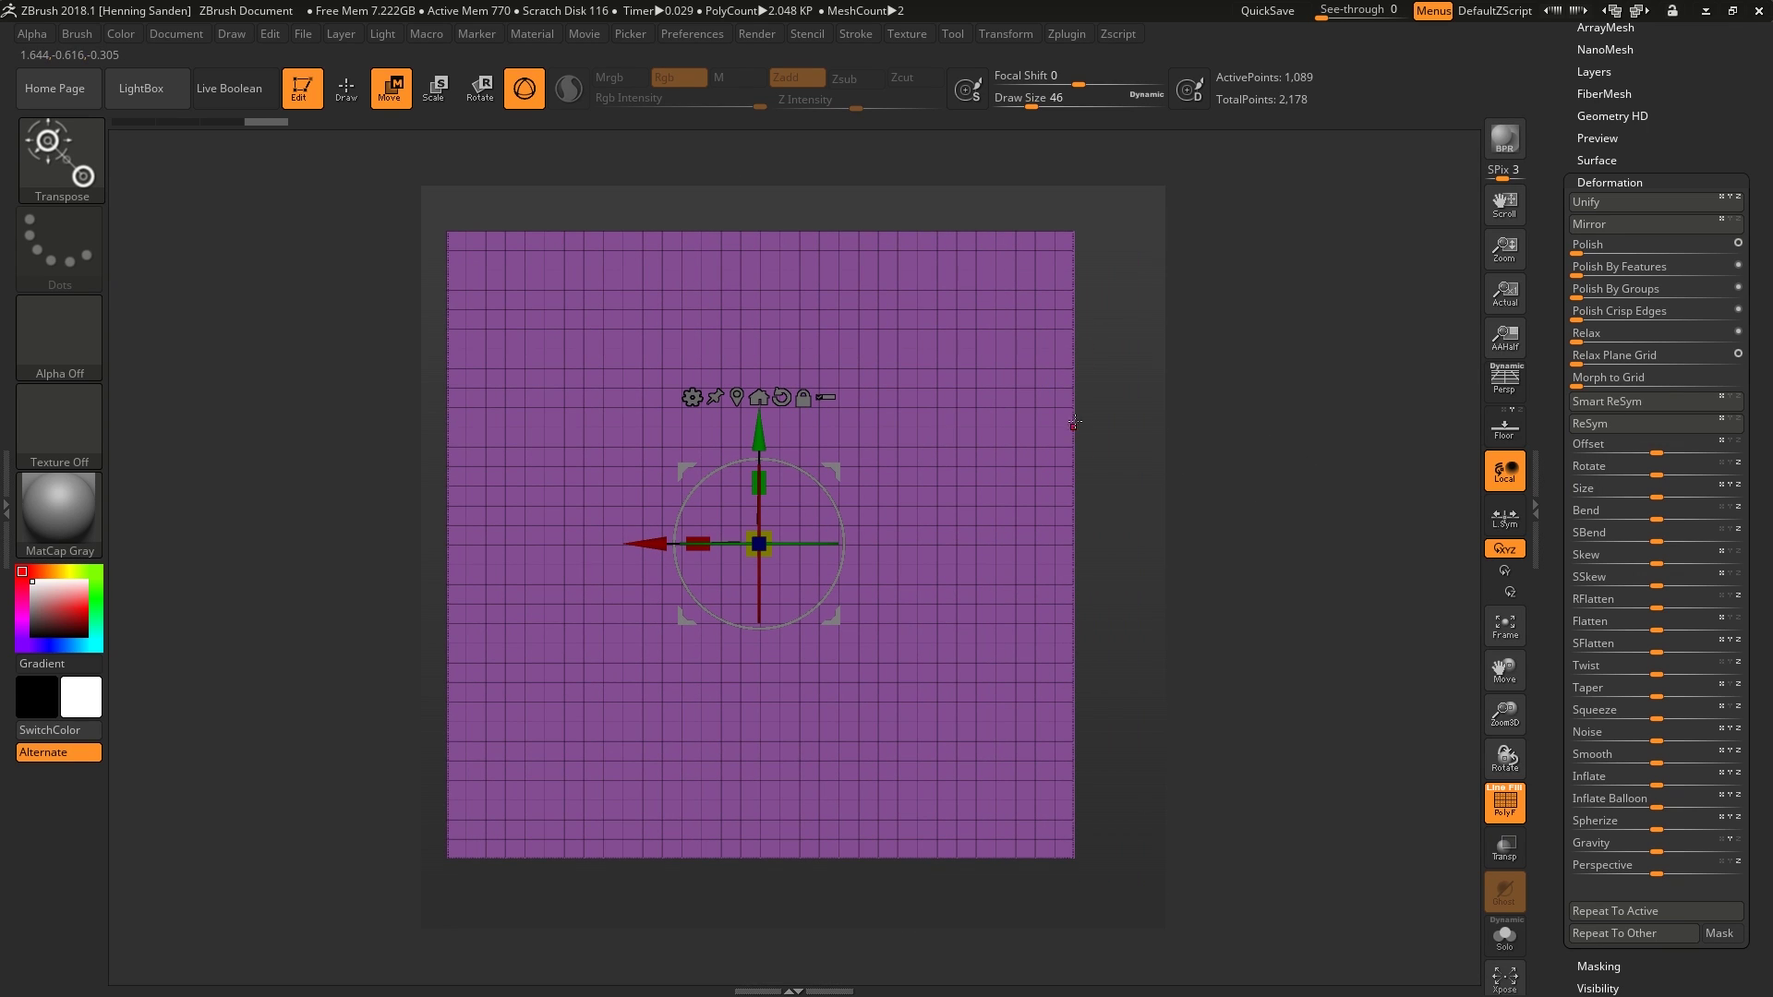
{"action": "left_click_drag", "start_coordinate": [1550, 281], "coordinate": [1548, 421]}
{"action": "left_click", "coordinate": [1598, 318]}
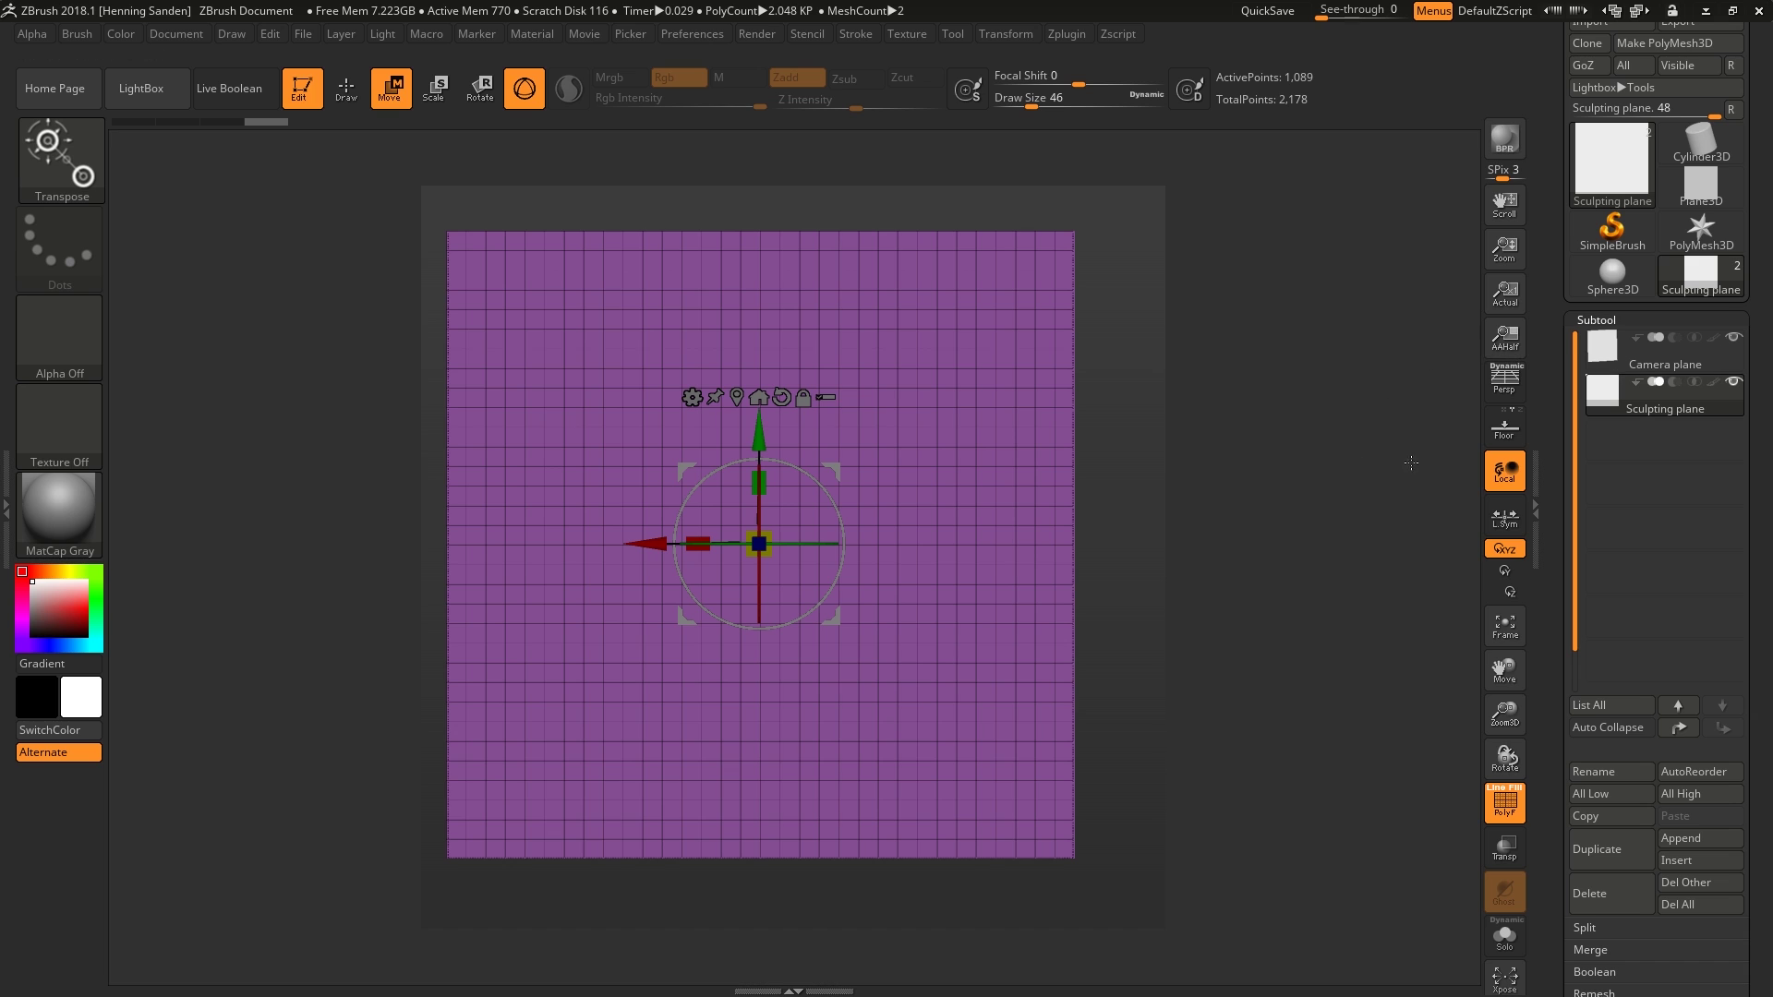
{"action": "left_click", "coordinate": [1659, 368]}
{"action": "left_click_drag", "start_coordinate": [1126, 508], "coordinate": [1140, 509]}
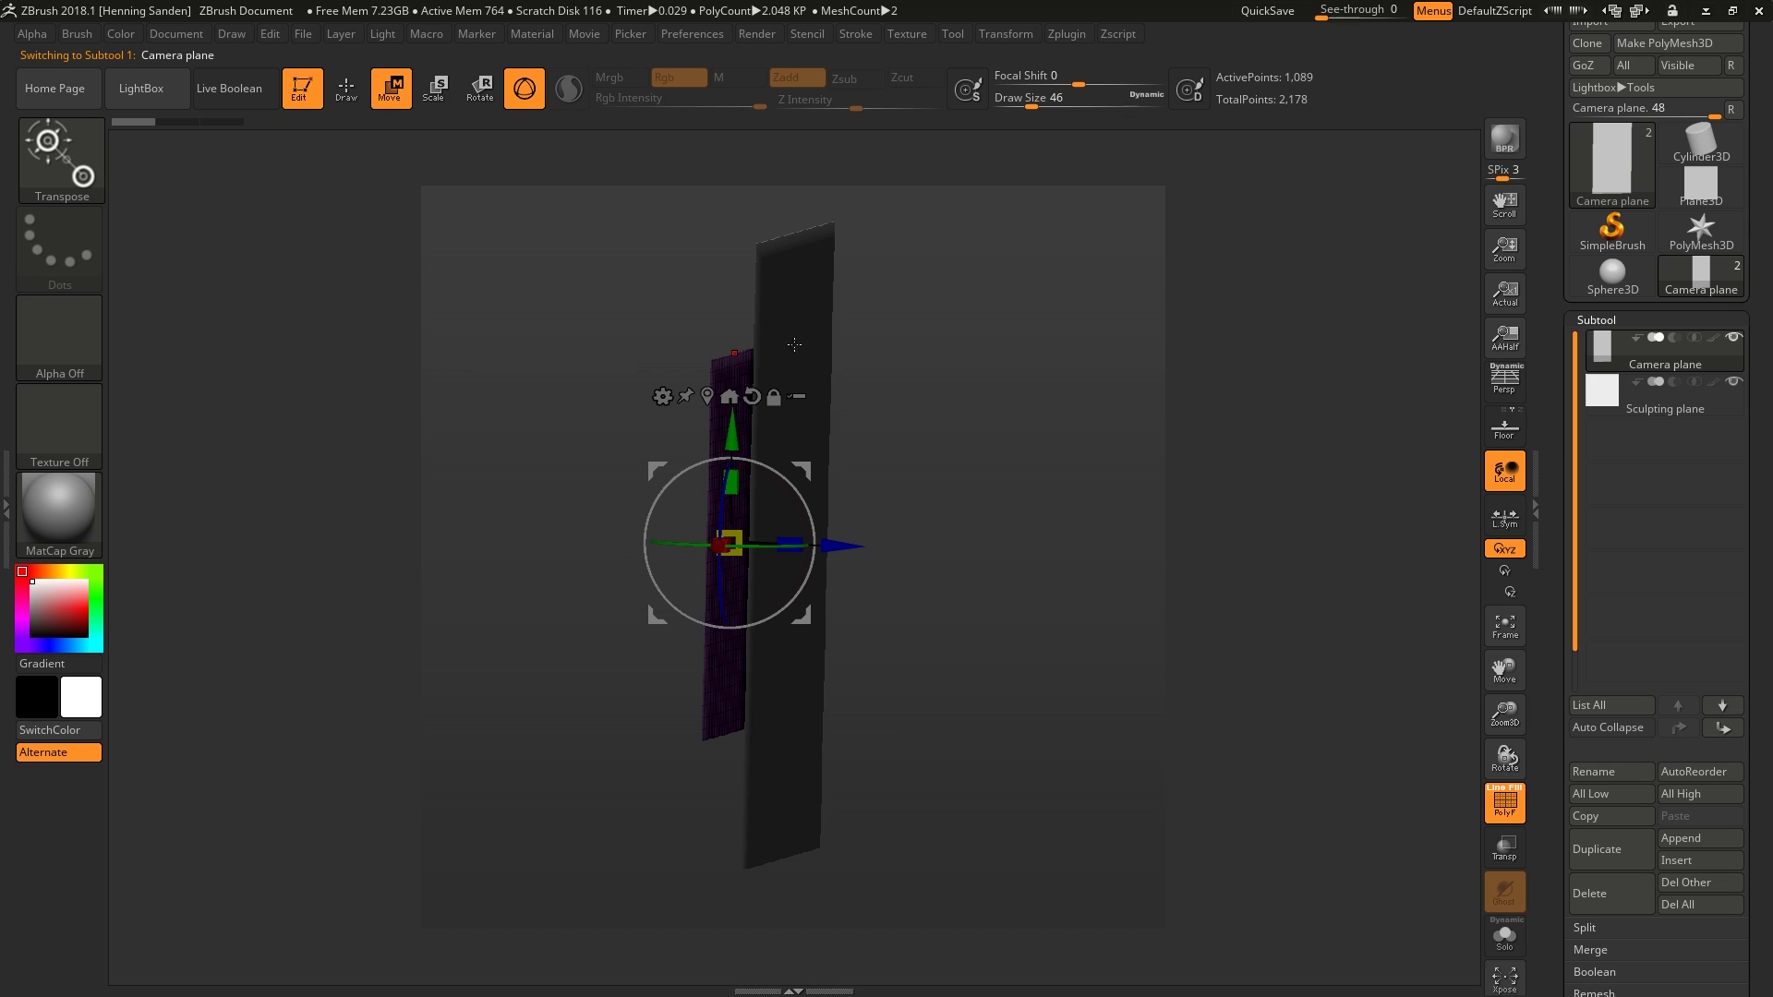
{"action": "left_click_drag", "start_coordinate": [927, 343], "coordinate": [1059, 416]}
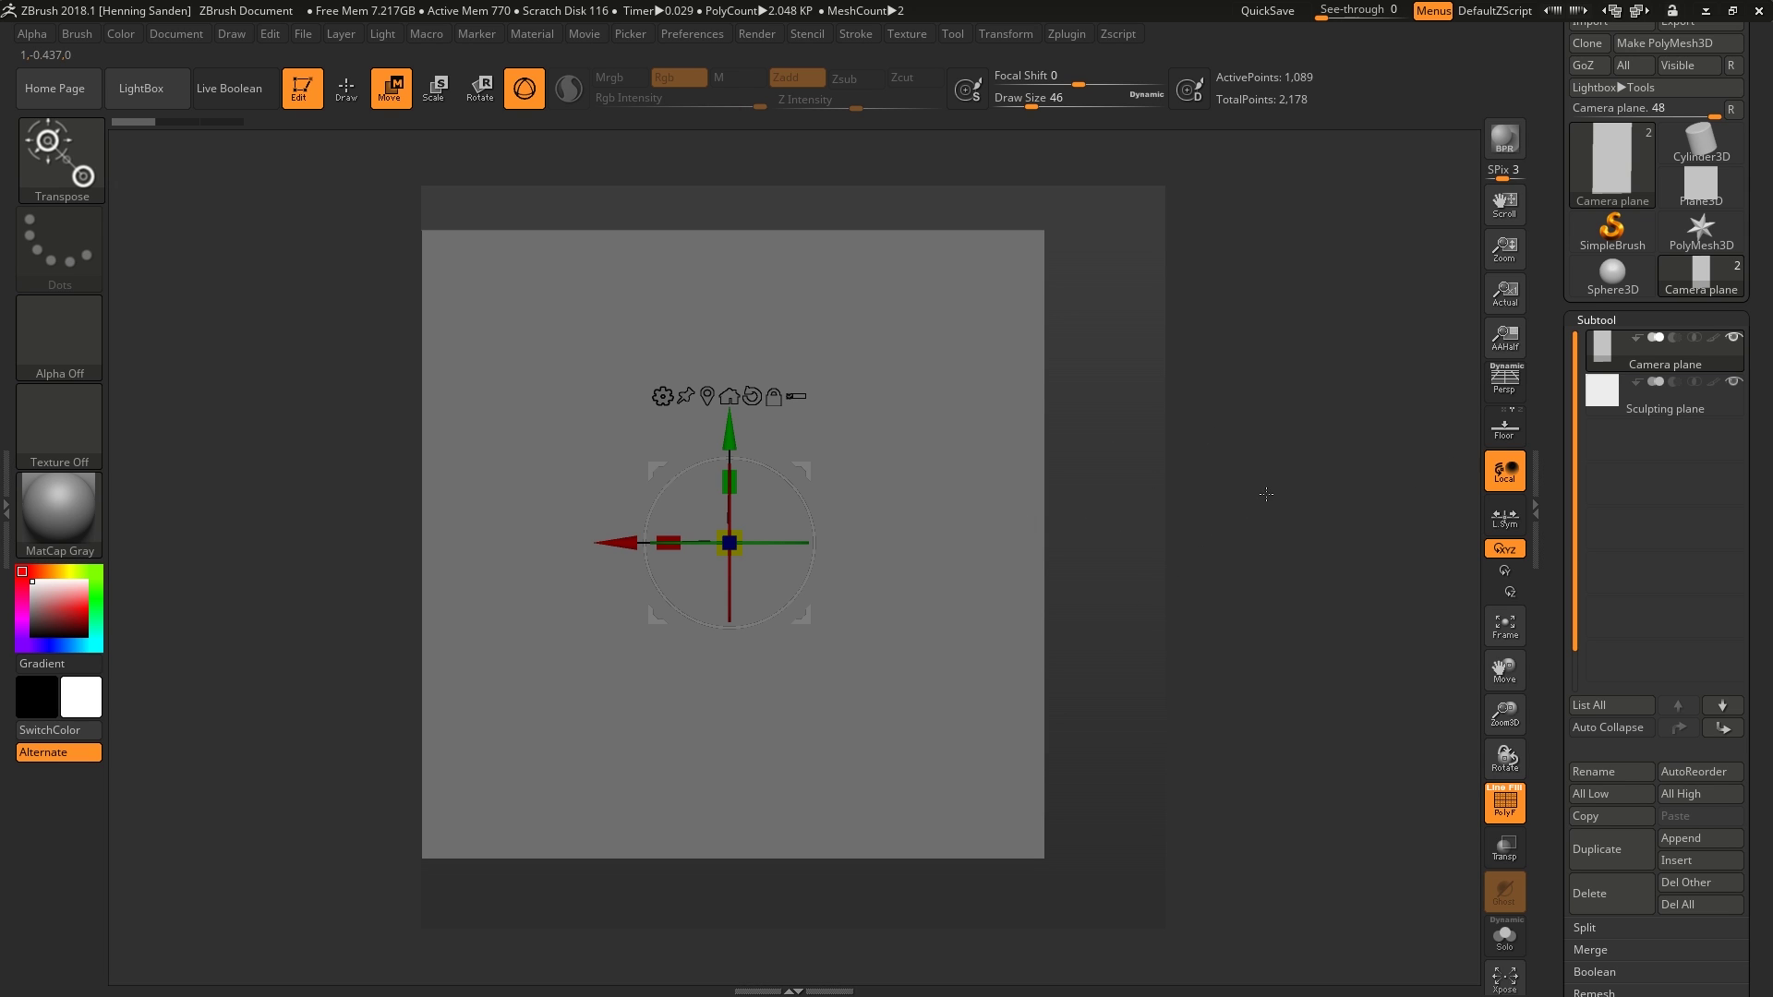
{"action": "key", "text": "ctrl+z"}
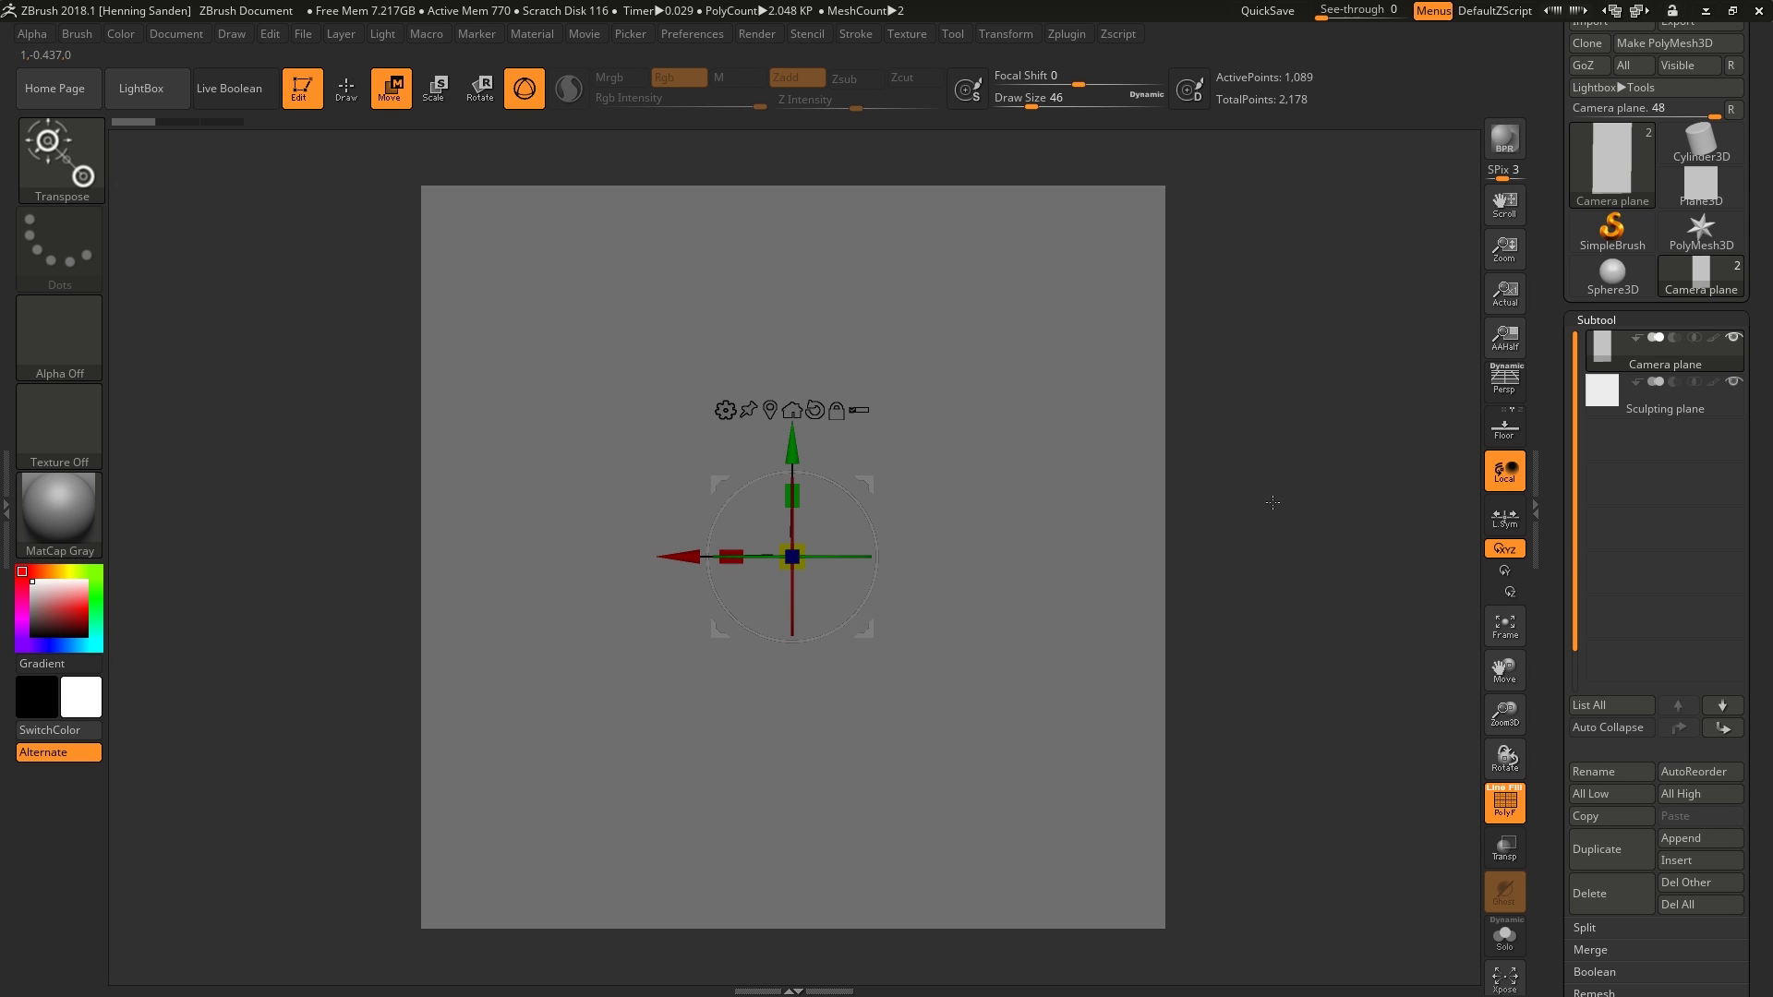
Compare the framing of the Sculpting plane, reframing on the Camera plane before reselecting the Sculpting plane
{"action": "left_click", "coordinate": [1635, 409]}
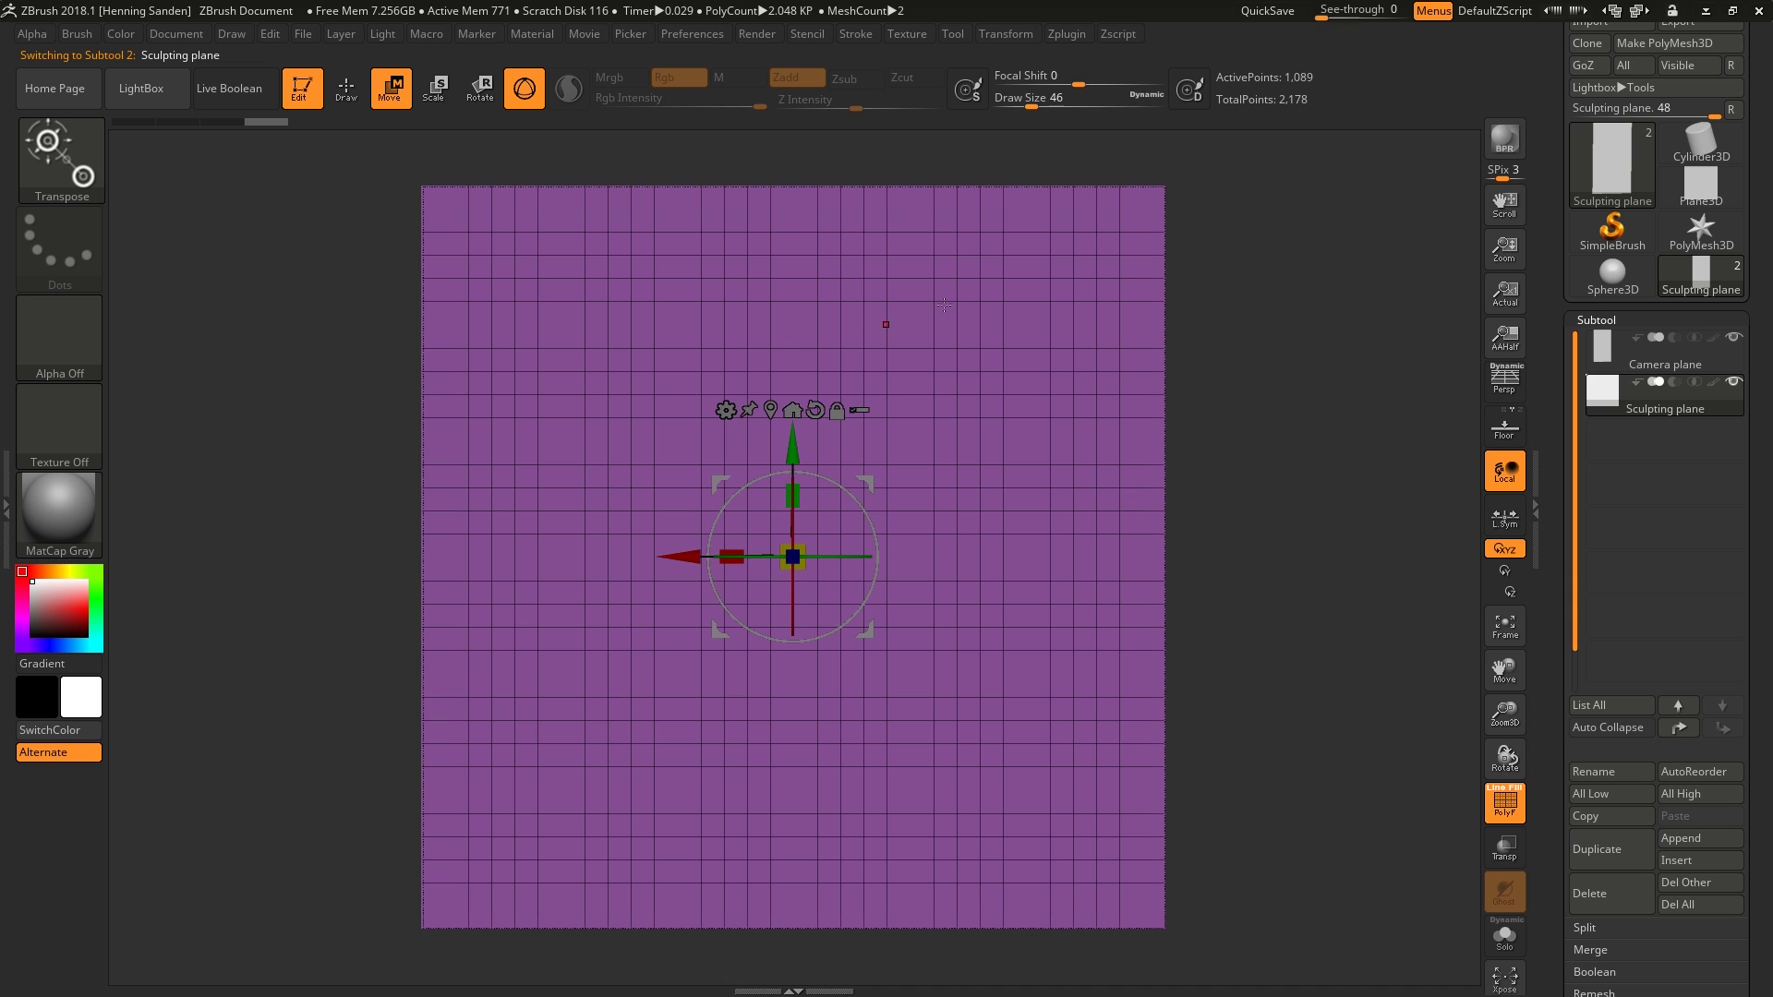
{"action": "key", "text": "Up"}
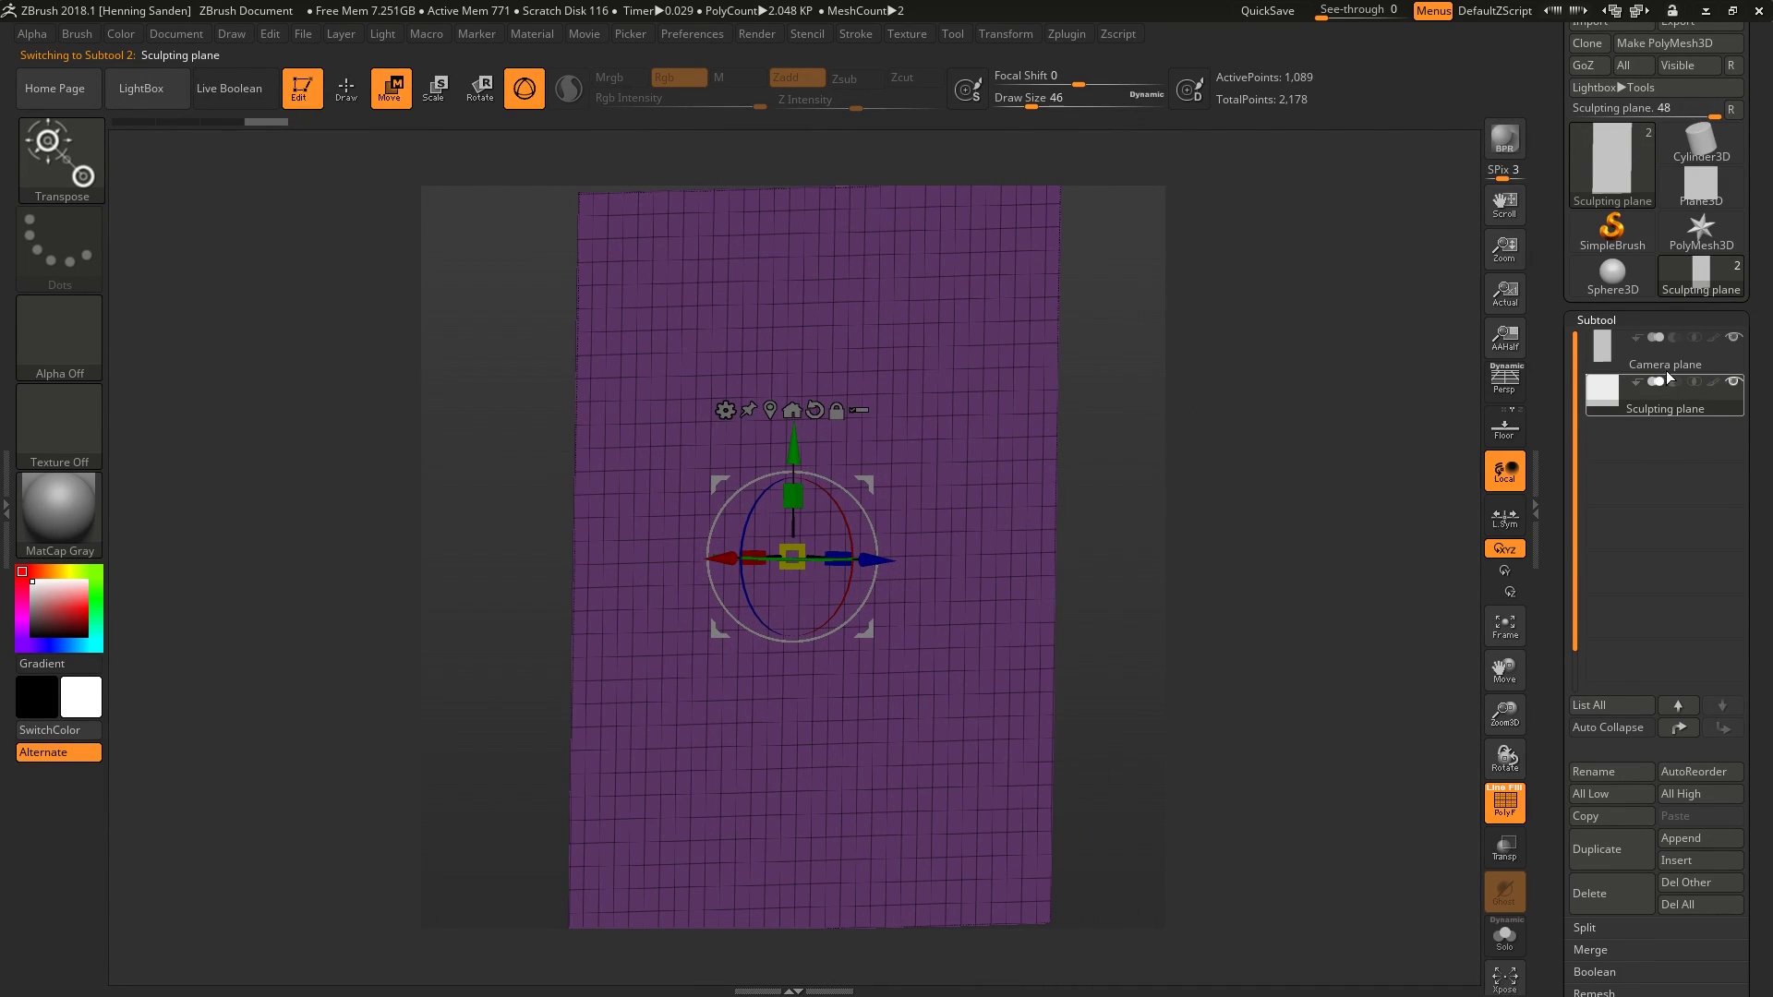
{"action": "key", "text": "ctrl+z"}
{"action": "key", "text": "ctrl+z"}
{"action": "key", "text": "ctrl+z"}
{"action": "left_click_drag", "start_coordinate": [1219, 422], "coordinate": [1224, 422], "text": "shift"}
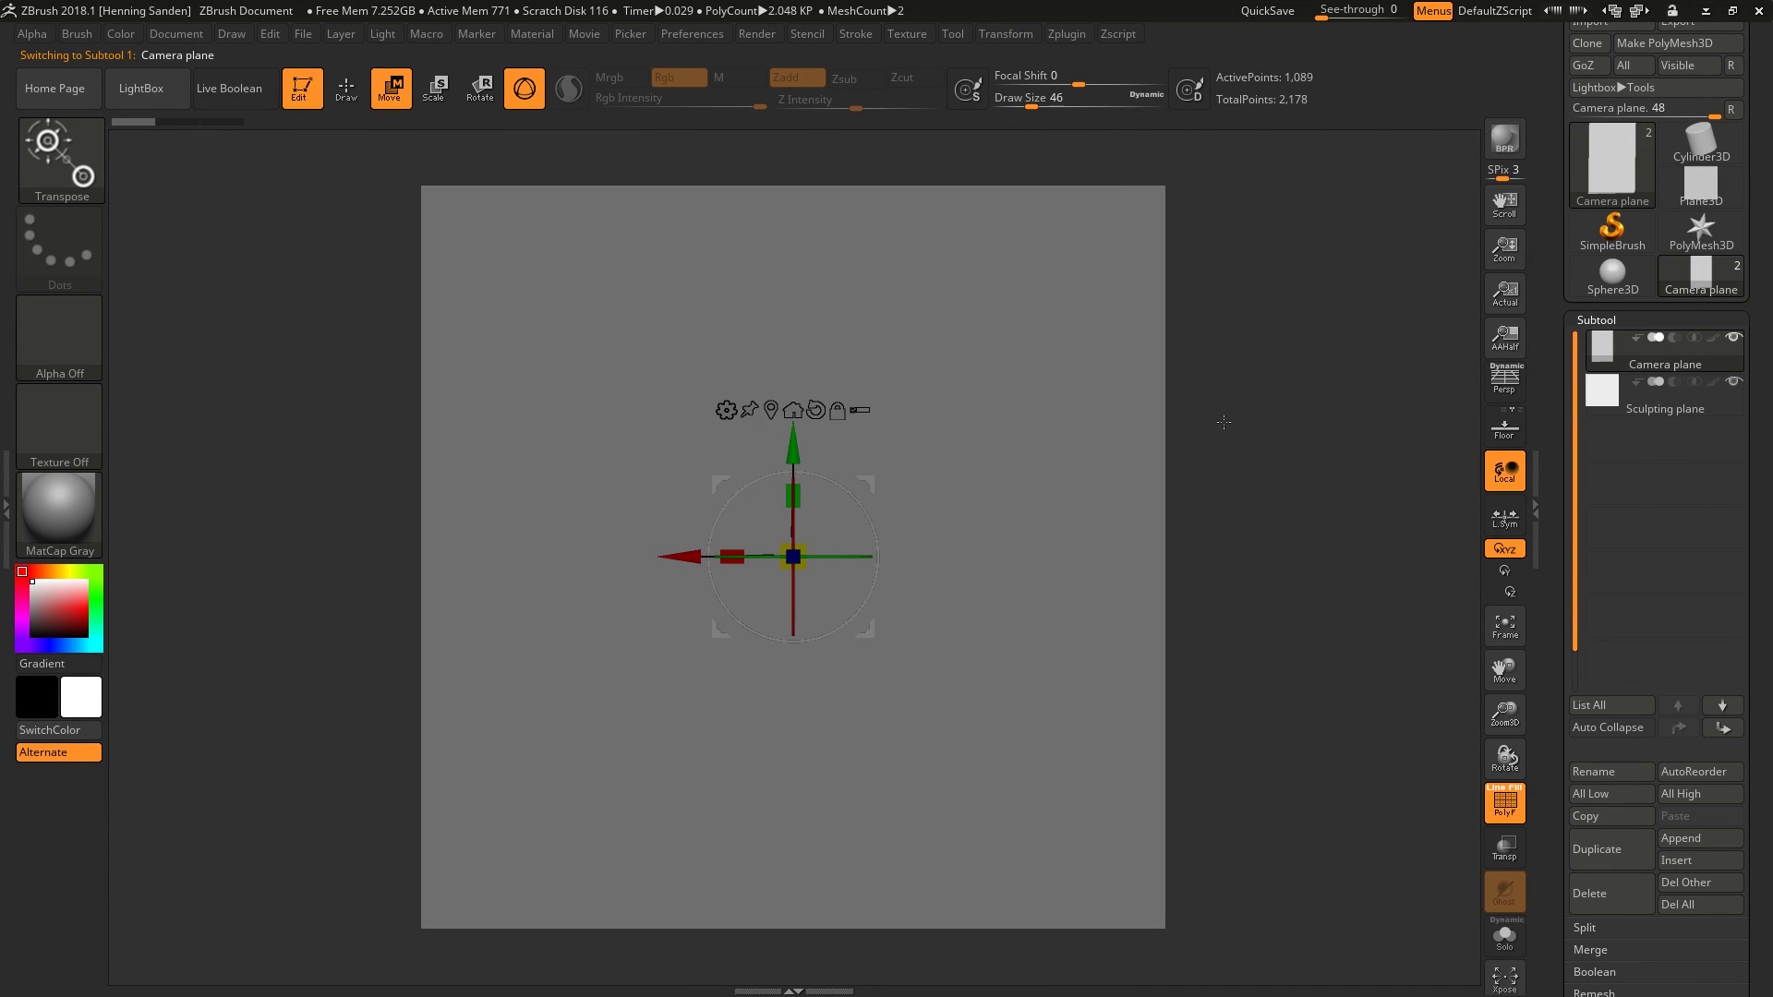
{"action": "left_click", "coordinate": [1681, 409]}
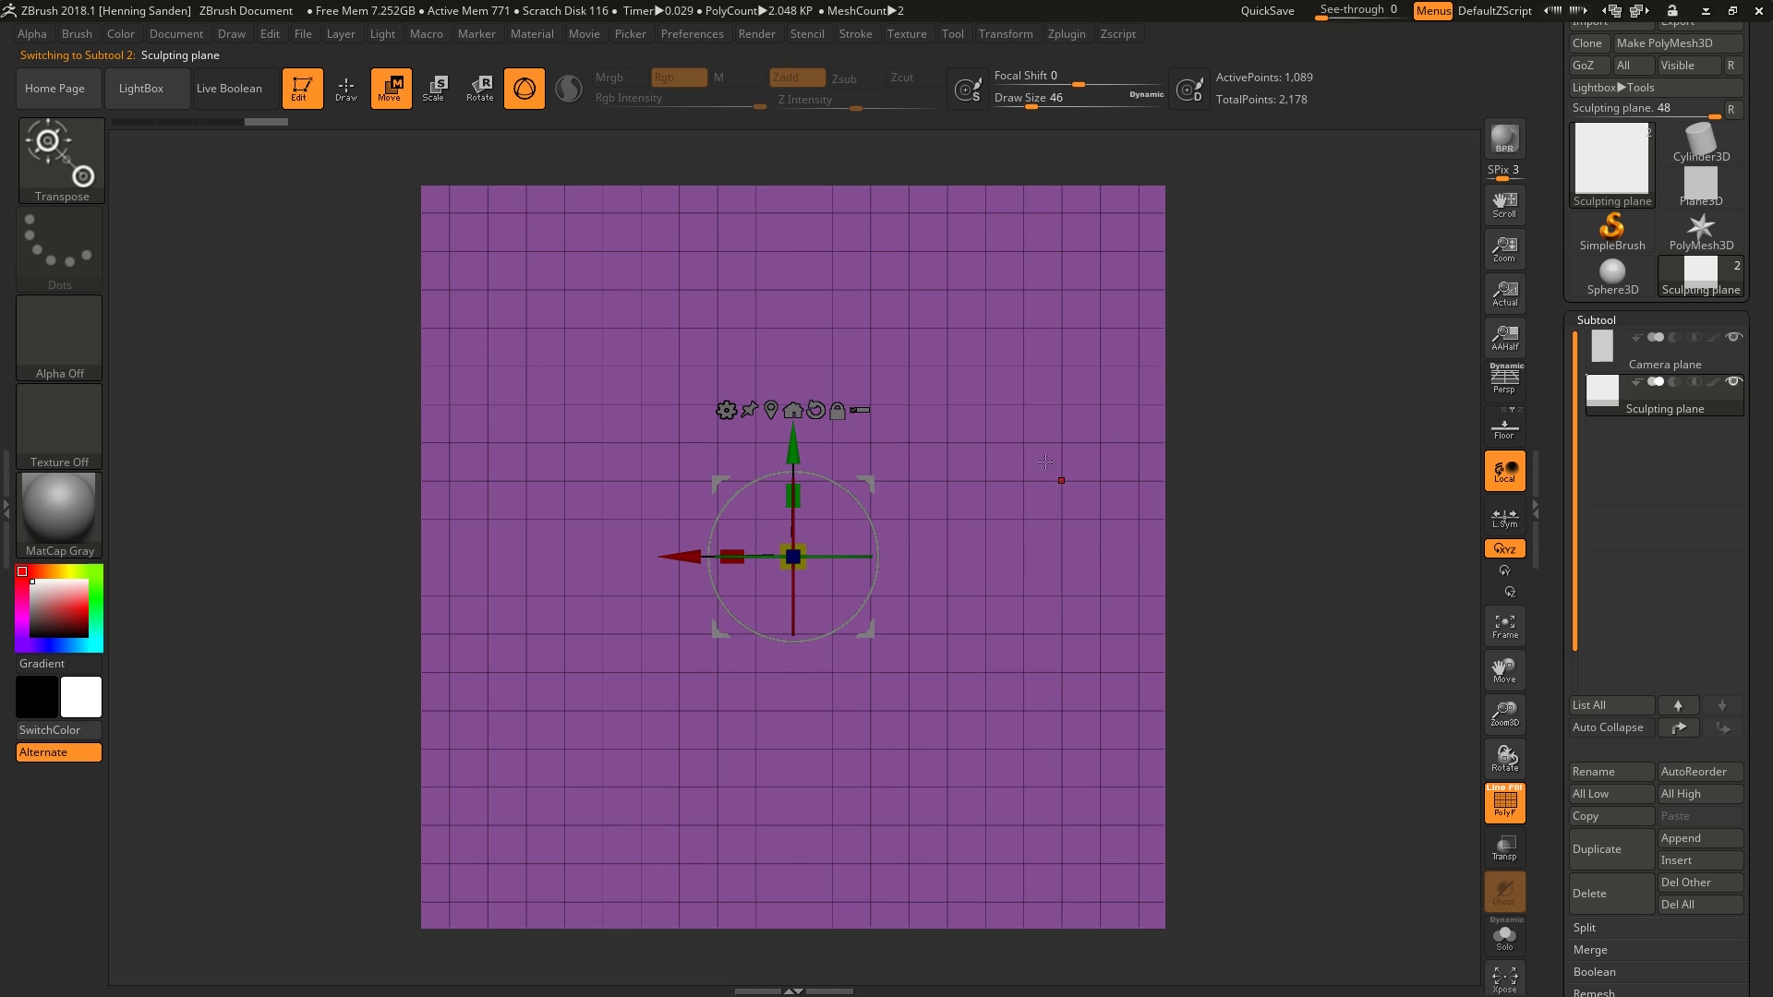
Switch to Draw mode with the Standard brush and hide the polyframe
{"action": "key", "text": "q"}
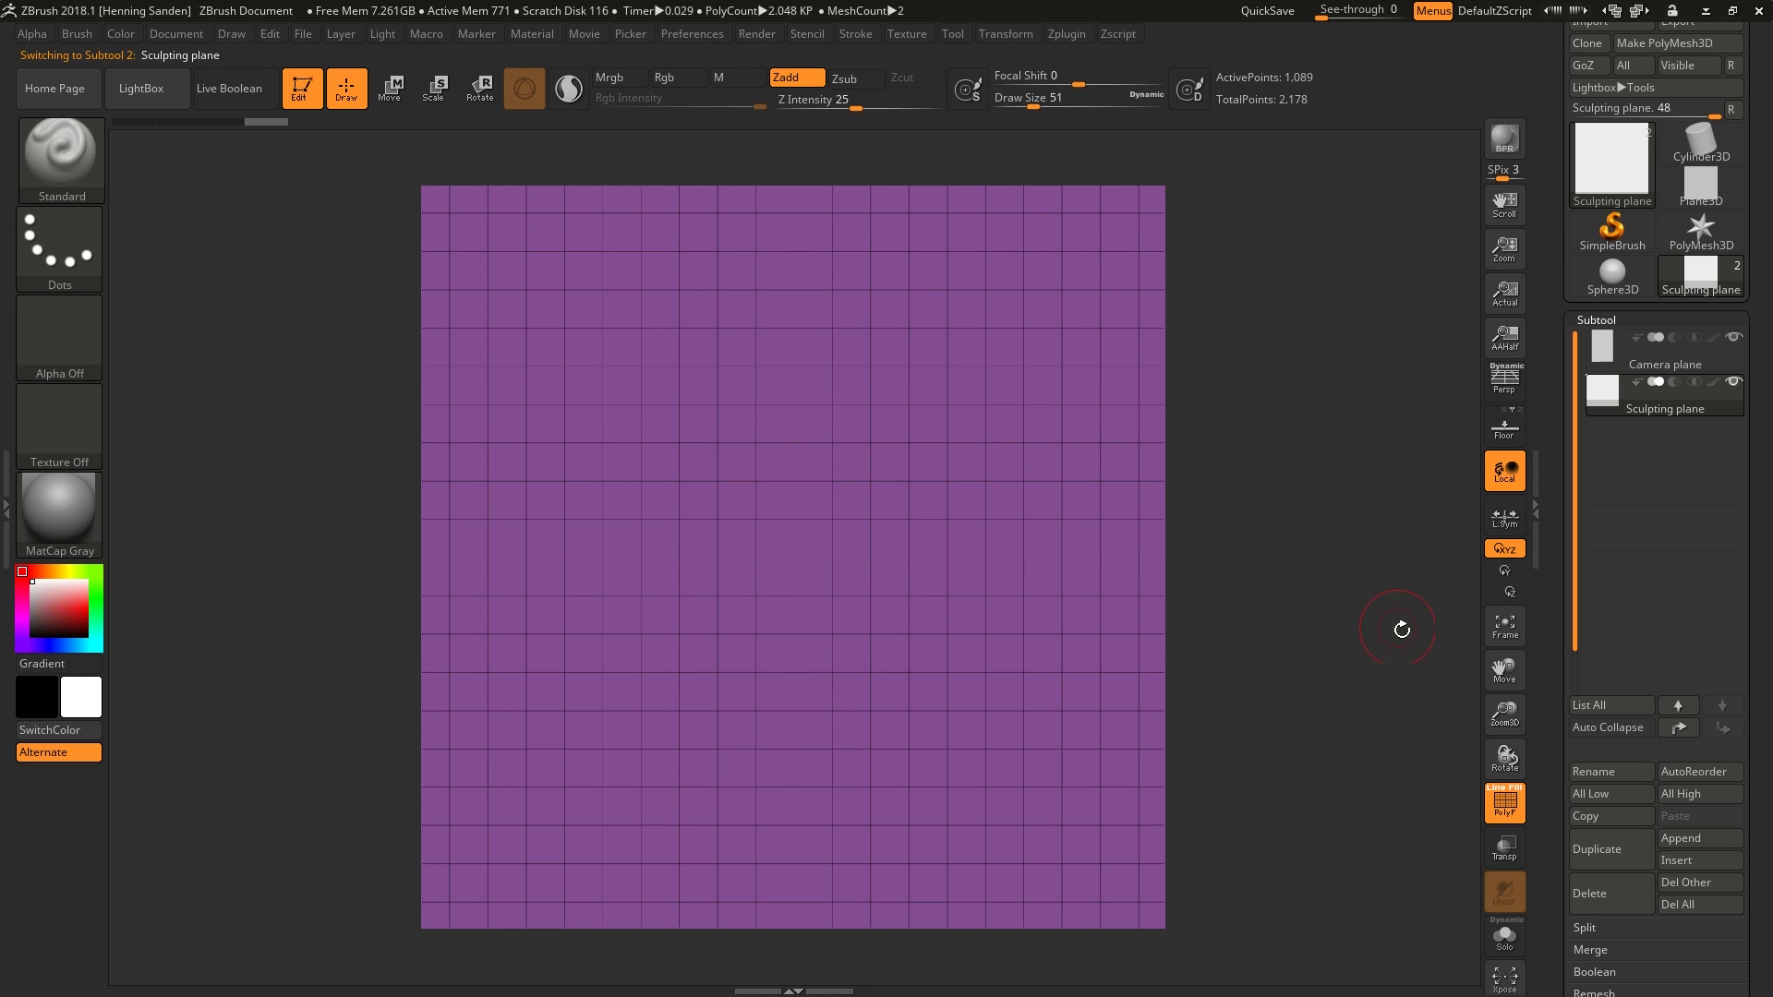
{"action": "mouse_move", "coordinate": [1066, 563]}
{"action": "left_mouse_down"}
{"action": "mouse_move", "coordinate": [1108, 499]}
{"action": "mouse_move", "coordinate": [1136, 259]}
{"action": "mouse_move", "coordinate": [1160, 474]}
{"action": "mouse_move", "coordinate": [1223, 419]}
{"action": "mouse_move", "coordinate": [1155, 267]}
{"action": "mouse_move", "coordinate": [1219, 249]}
{"action": "mouse_move", "coordinate": [1229, 388]}
{"action": "left_mouse_up"}
{"action": "key", "text": "shift"}
{"action": "key", "text": "shift+f"}
{"action": "key", "text": "ctrl+z"}
{"action": "key", "text": "ctrl+z"}
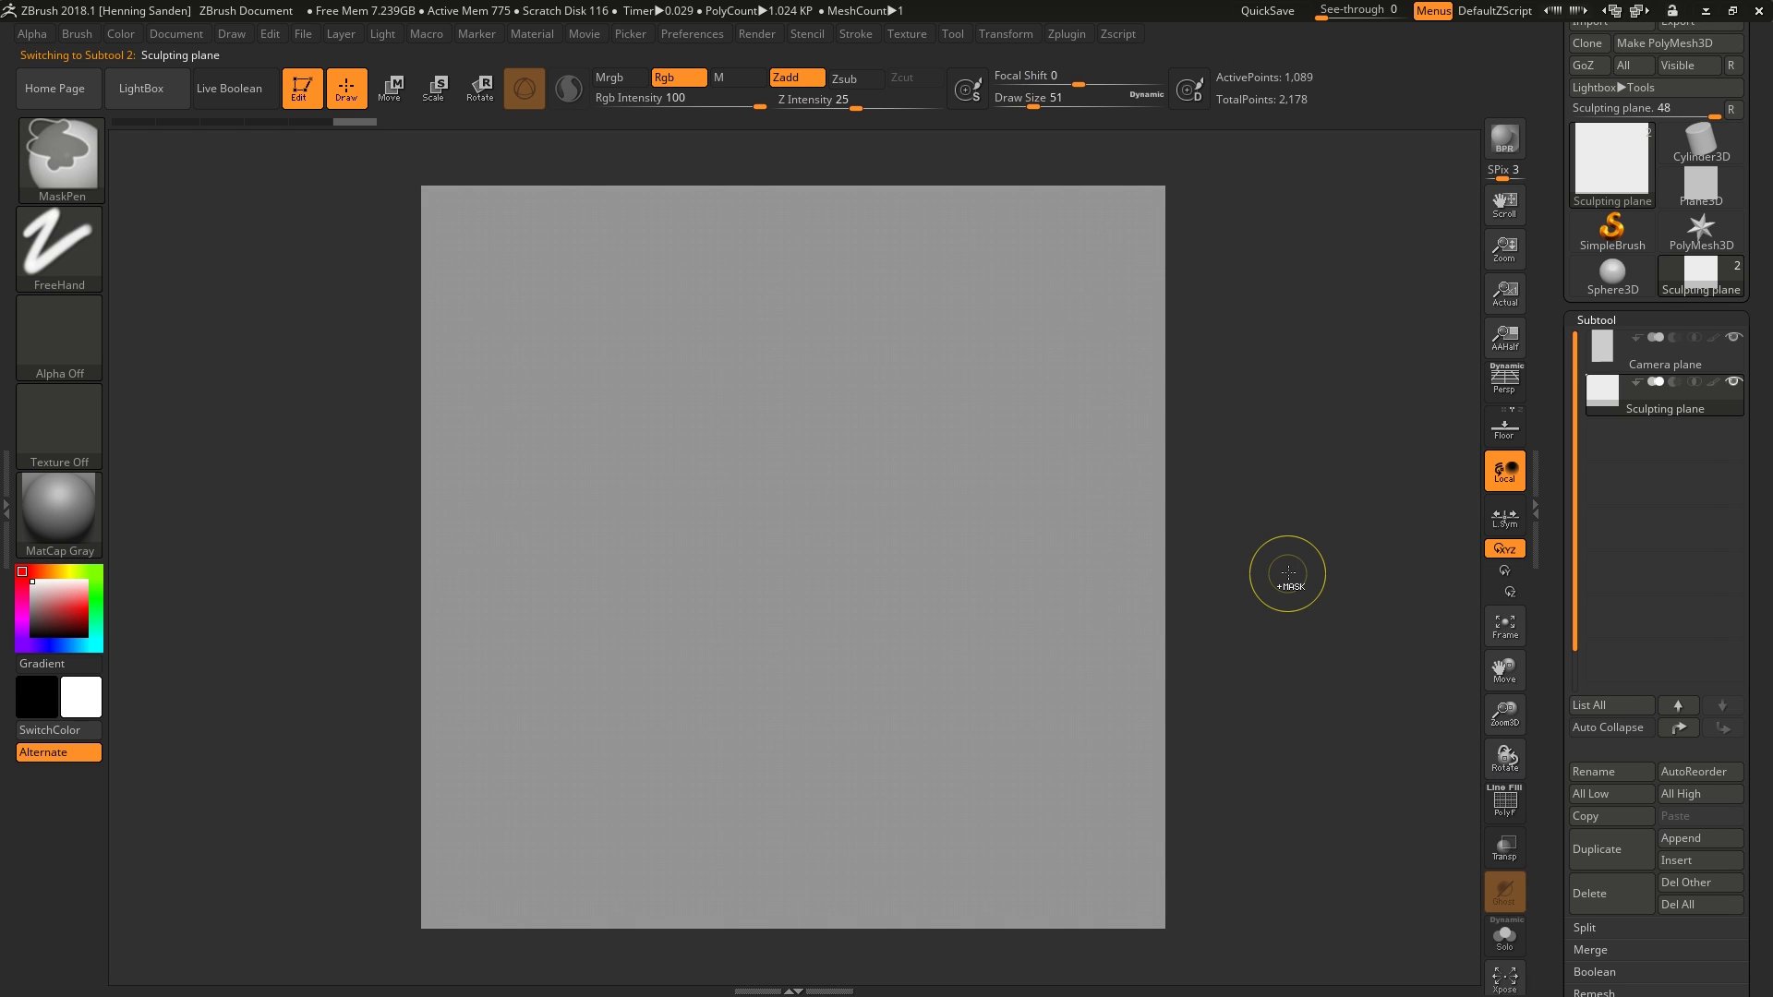
Open the Sculpting plane's geometry settings, turn off the subdivision smooth modifier and check the polyframe
{"action": "scroll", "coordinate": [1648, 765], "scroll_direction": "down", "scroll_amount": 4}
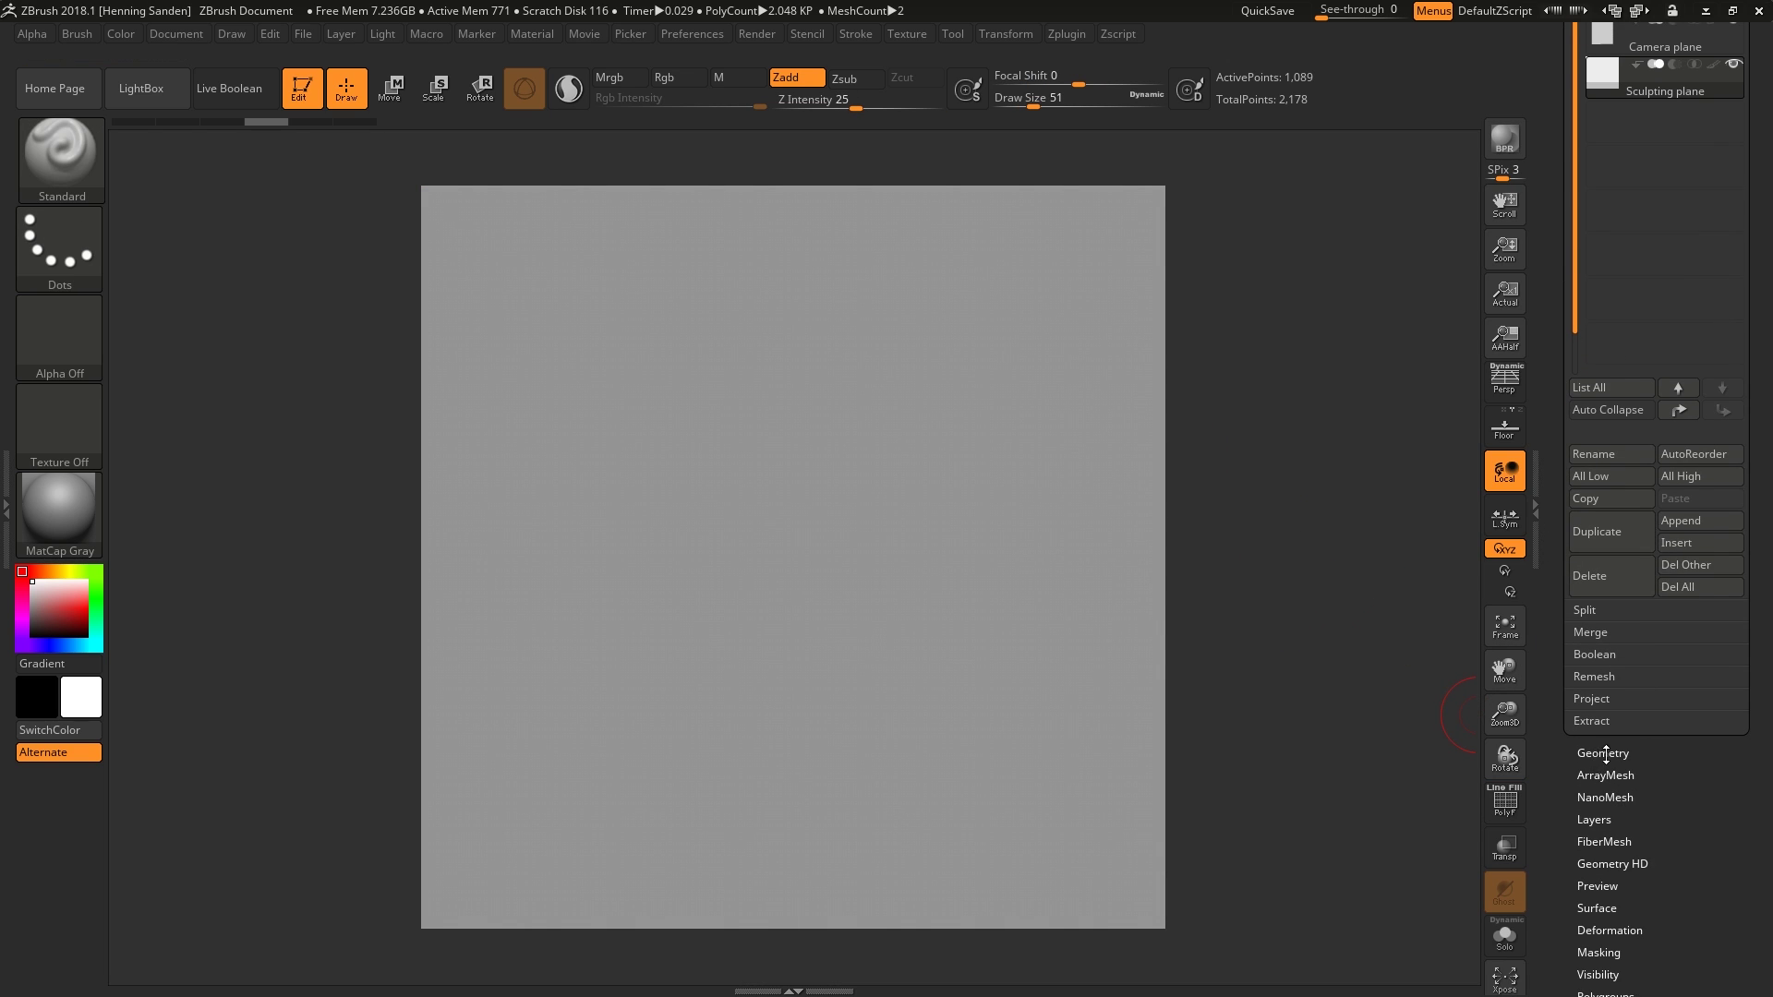
{"action": "left_click", "coordinate": [1605, 755]}
{"action": "scroll", "coordinate": [1564, 410], "scroll_direction": "up", "scroll_amount": 3}
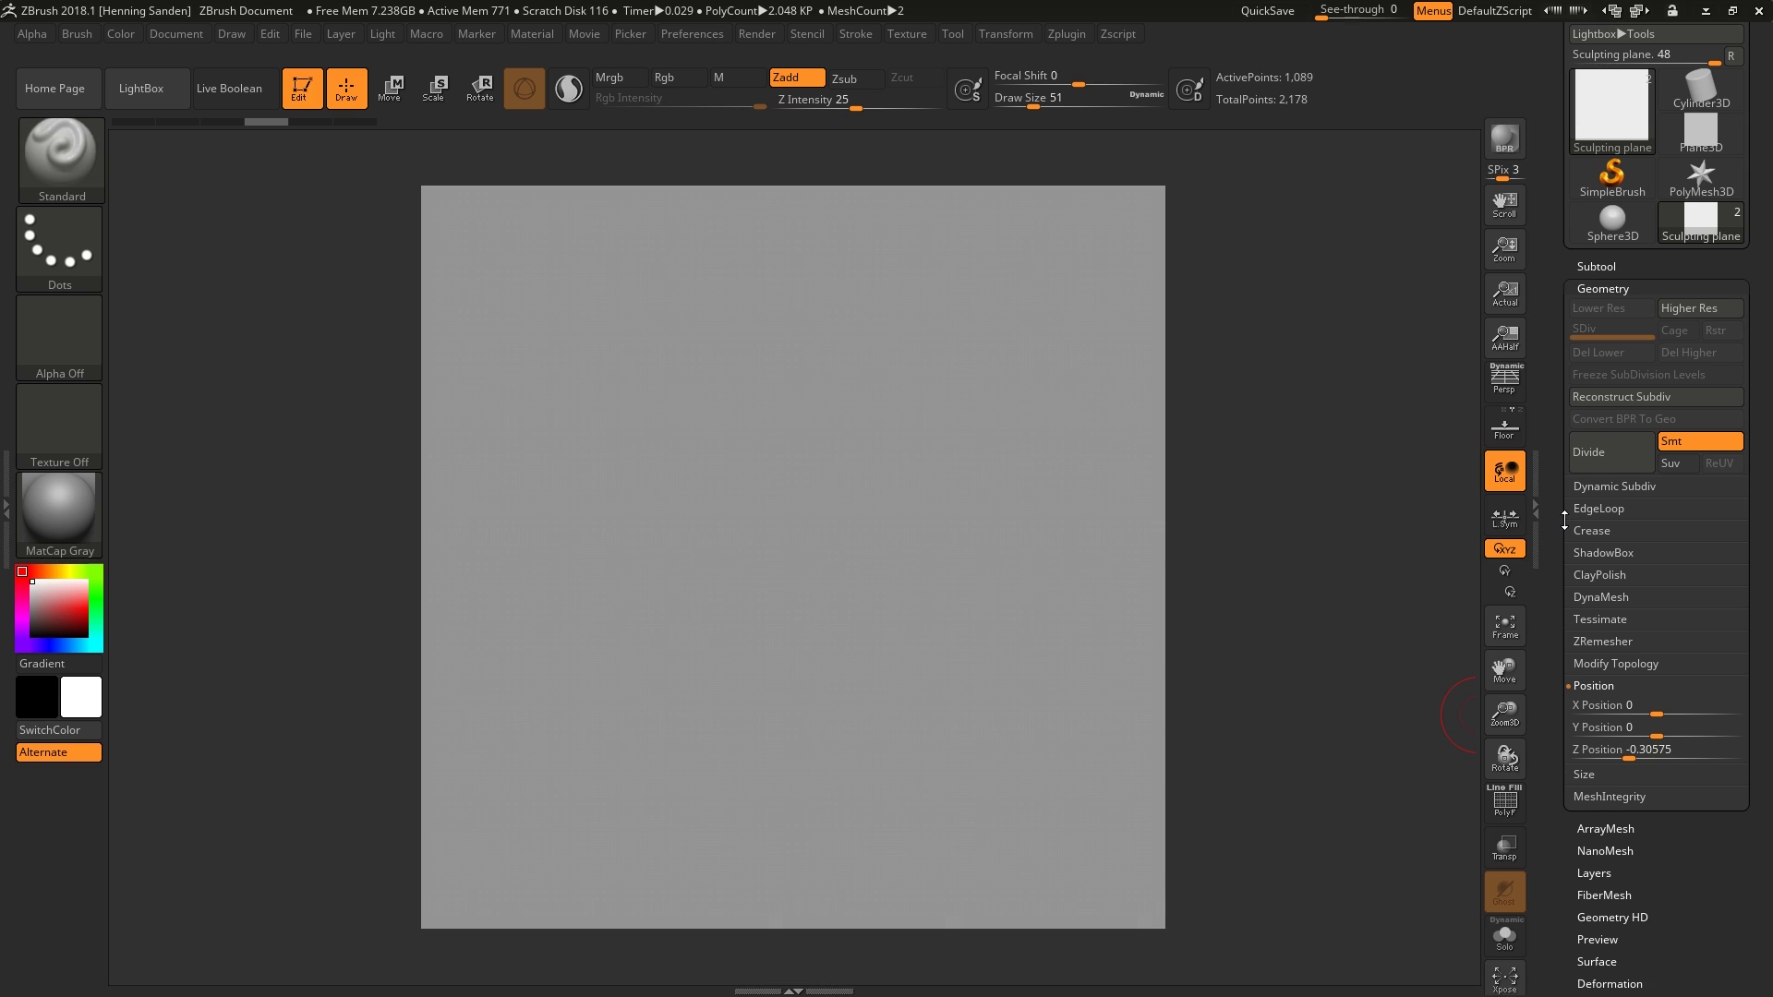
{"action": "key", "text": "ctrl"}
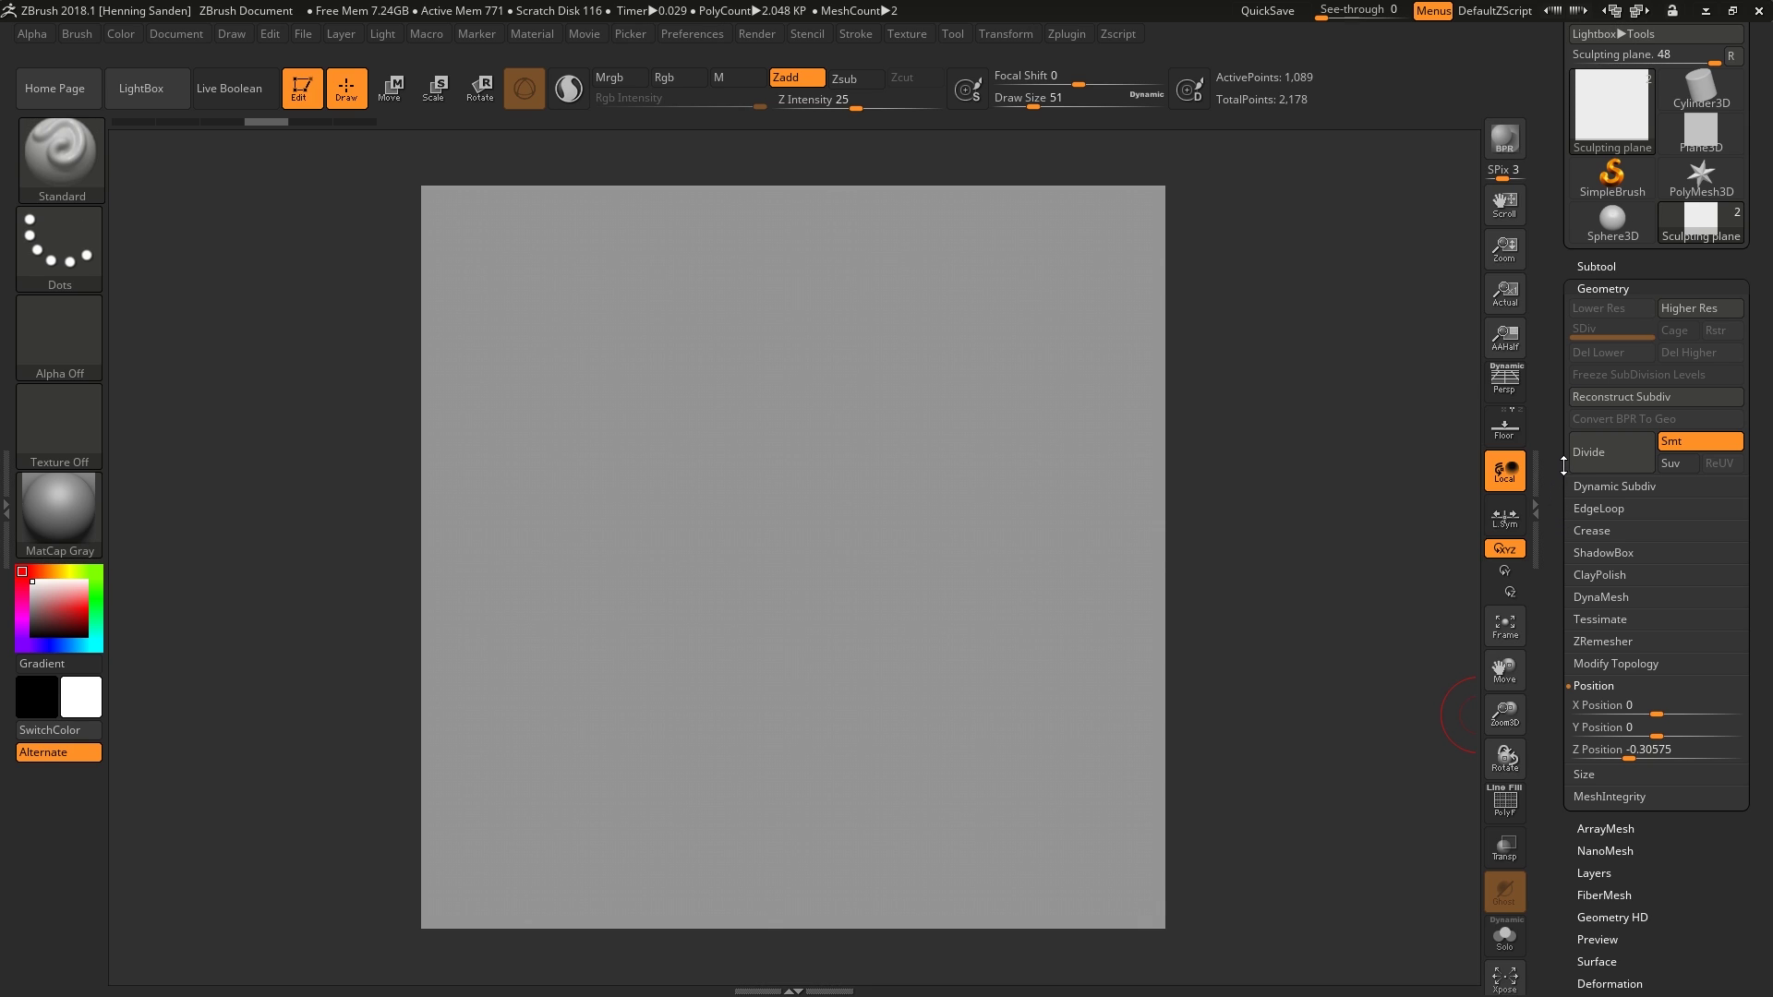
{"action": "left_click", "coordinate": [1687, 441]}
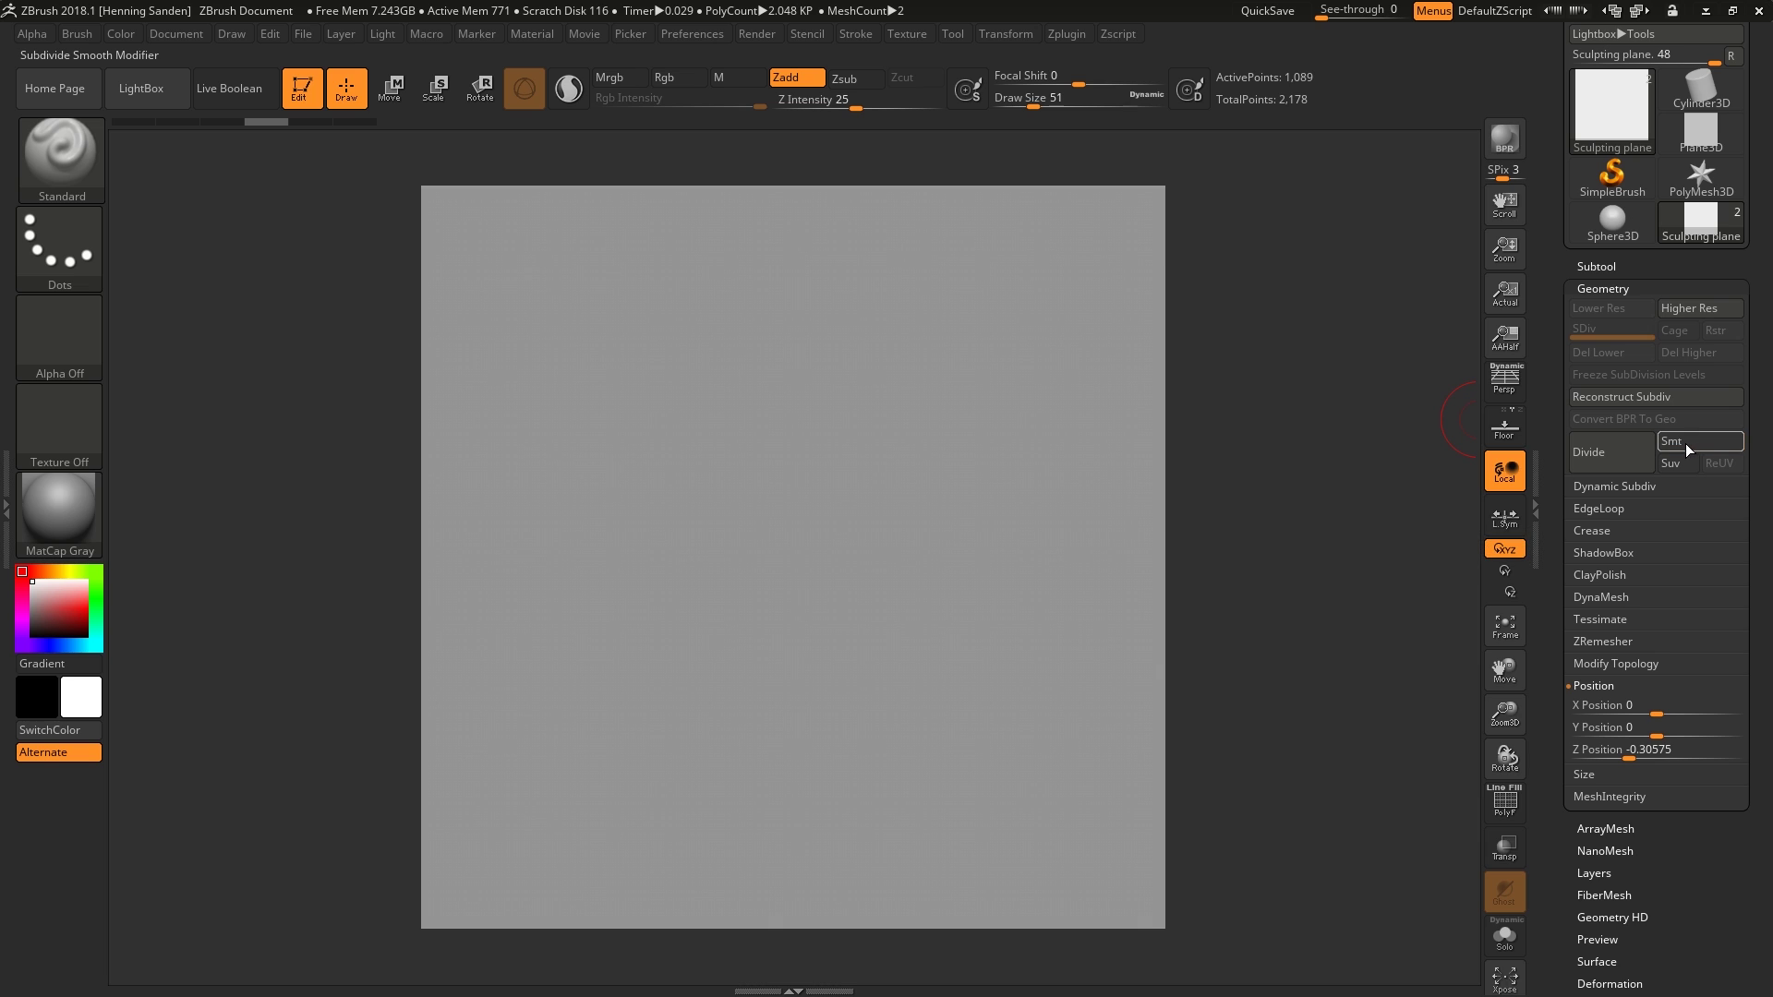
{"action": "key", "text": "shift+f"}
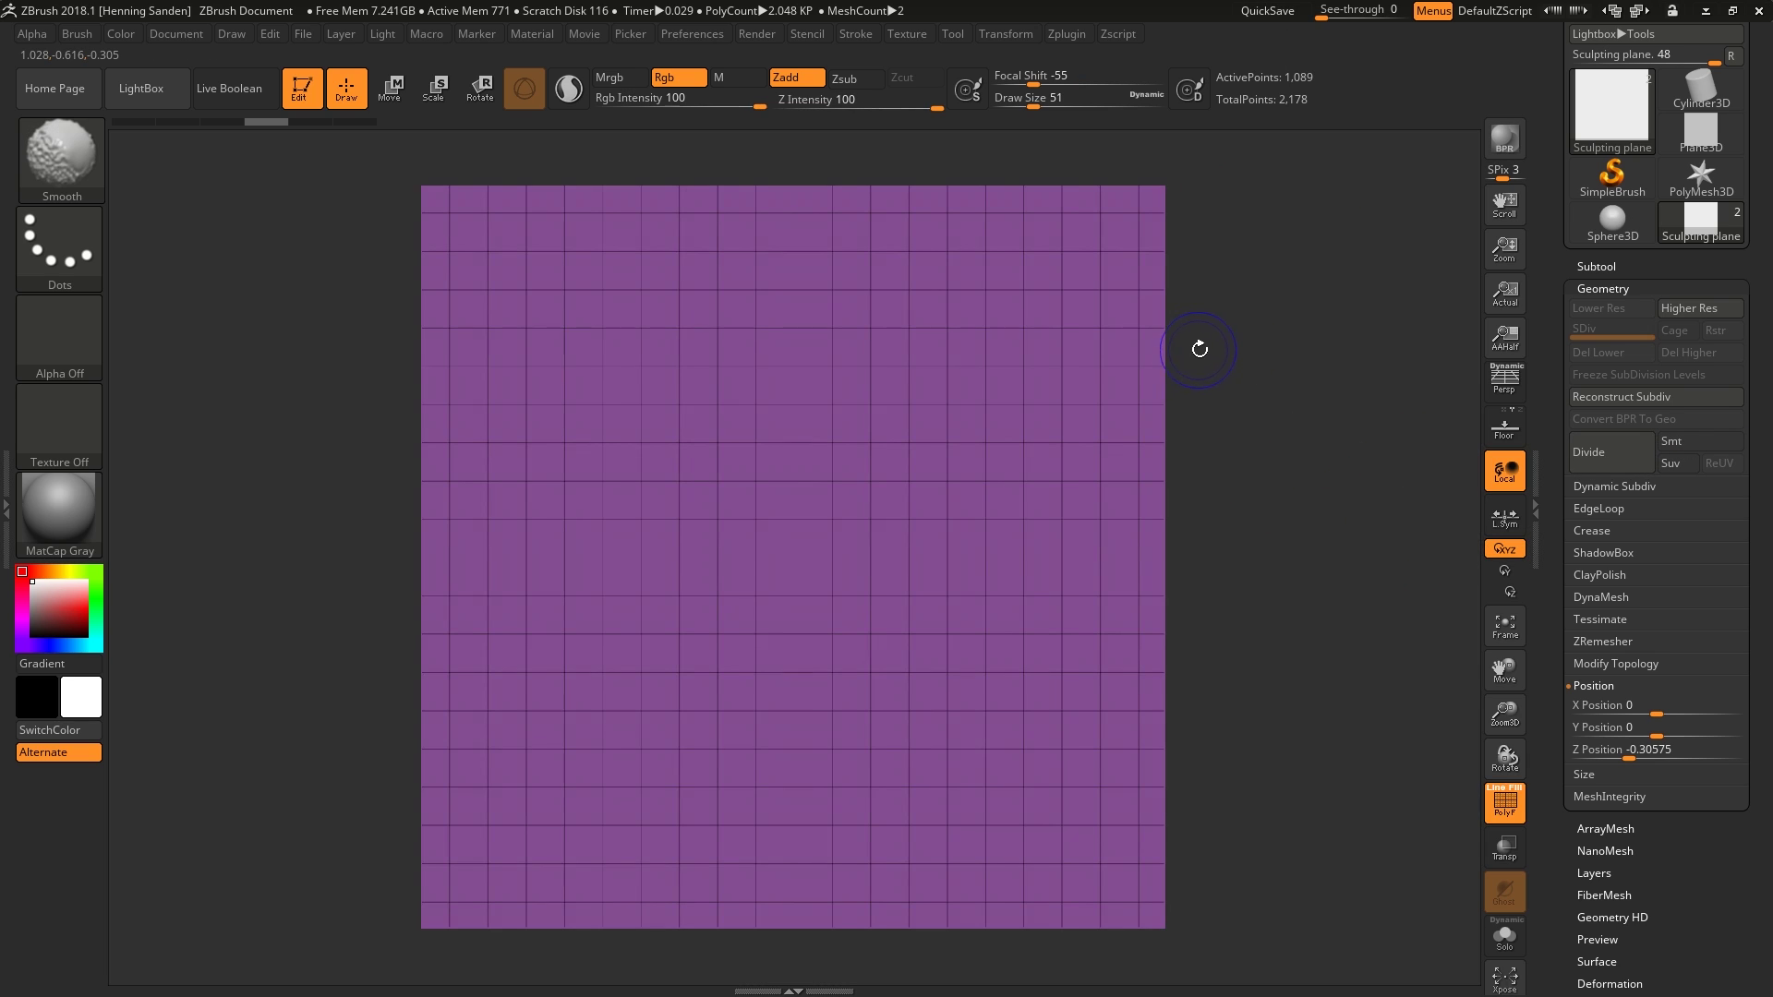
{"action": "key", "text": "shift+f"}
Try subdividing the Sculpting plane once with smoothing enabled, and undo the subdivision
{"action": "mouse_move", "coordinate": [1291, 511]}
{"action": "left_mouse_down", "text": "alt"}
{"action": "mouse_move", "coordinate": [1255, 352]}
{"action": "mouse_move", "coordinate": [1243, 441]}
{"action": "left_mouse_up", "text": "alt"}
{"action": "key", "text": "ctrl+d"}
{"action": "key", "text": "shift"}
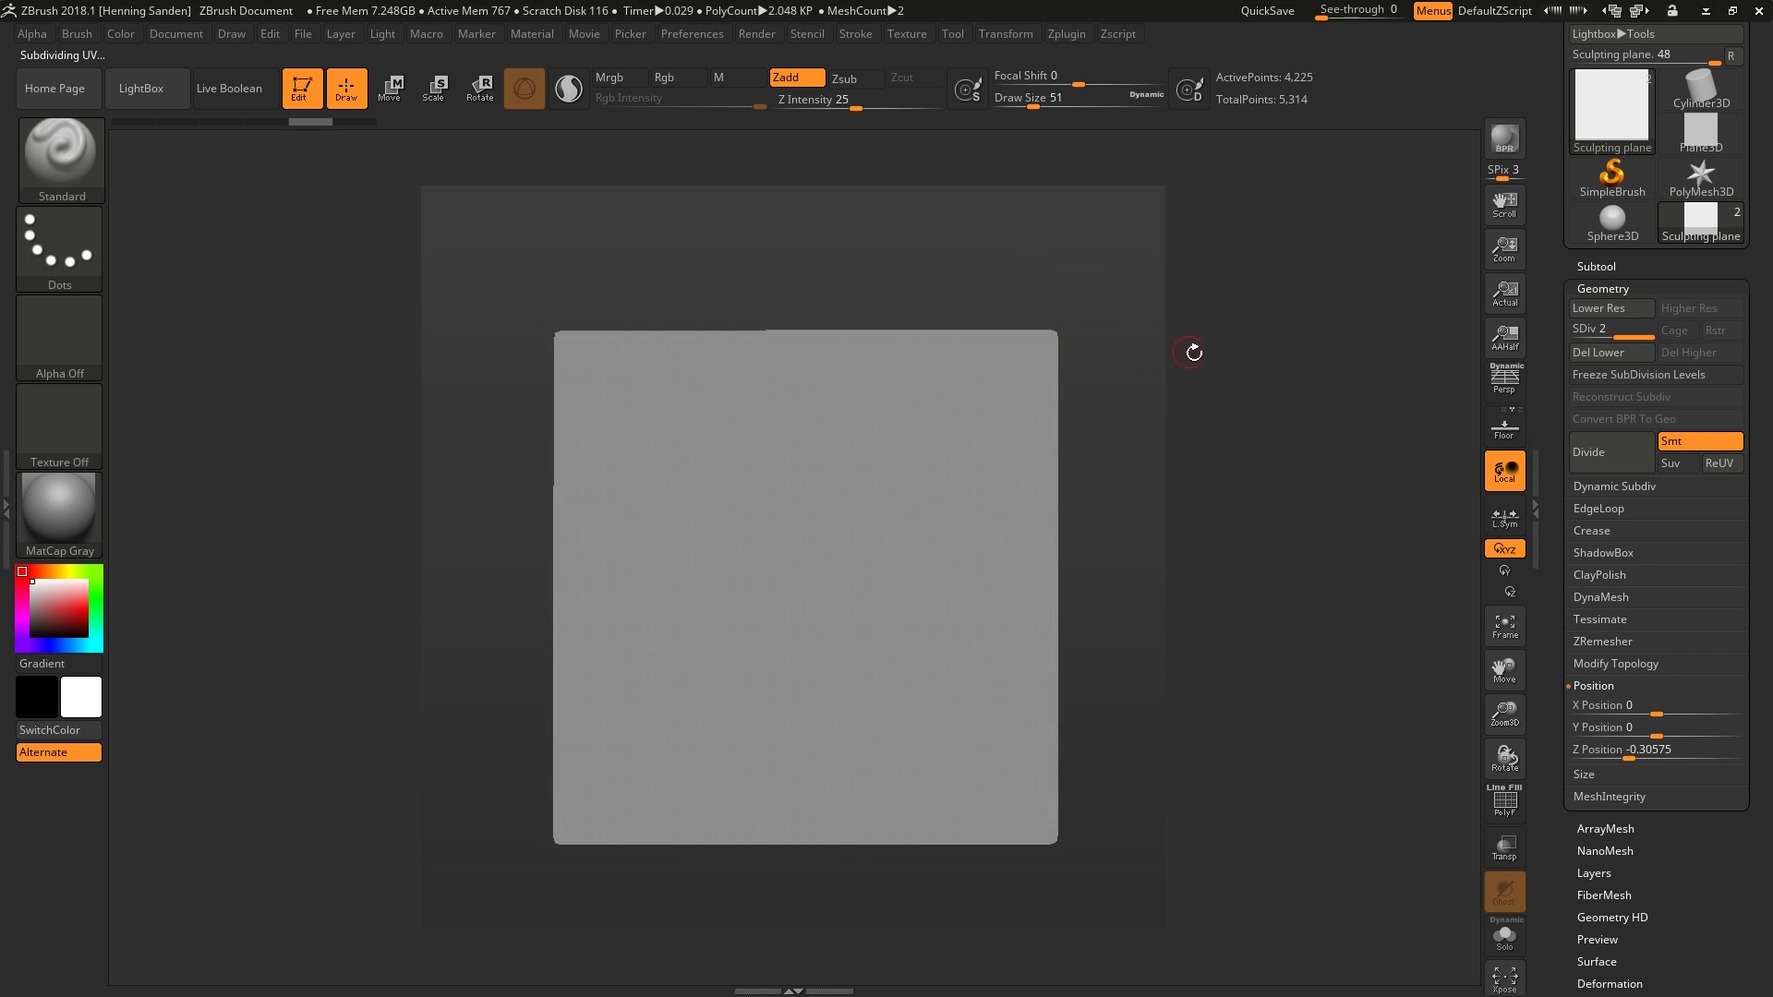
{"action": "key", "text": "ctrl+z"}
Disable the subdivision smooth modifier and divide the Sculpting plane up to subdivision level 5
{"action": "left_click", "coordinate": [1690, 441]}
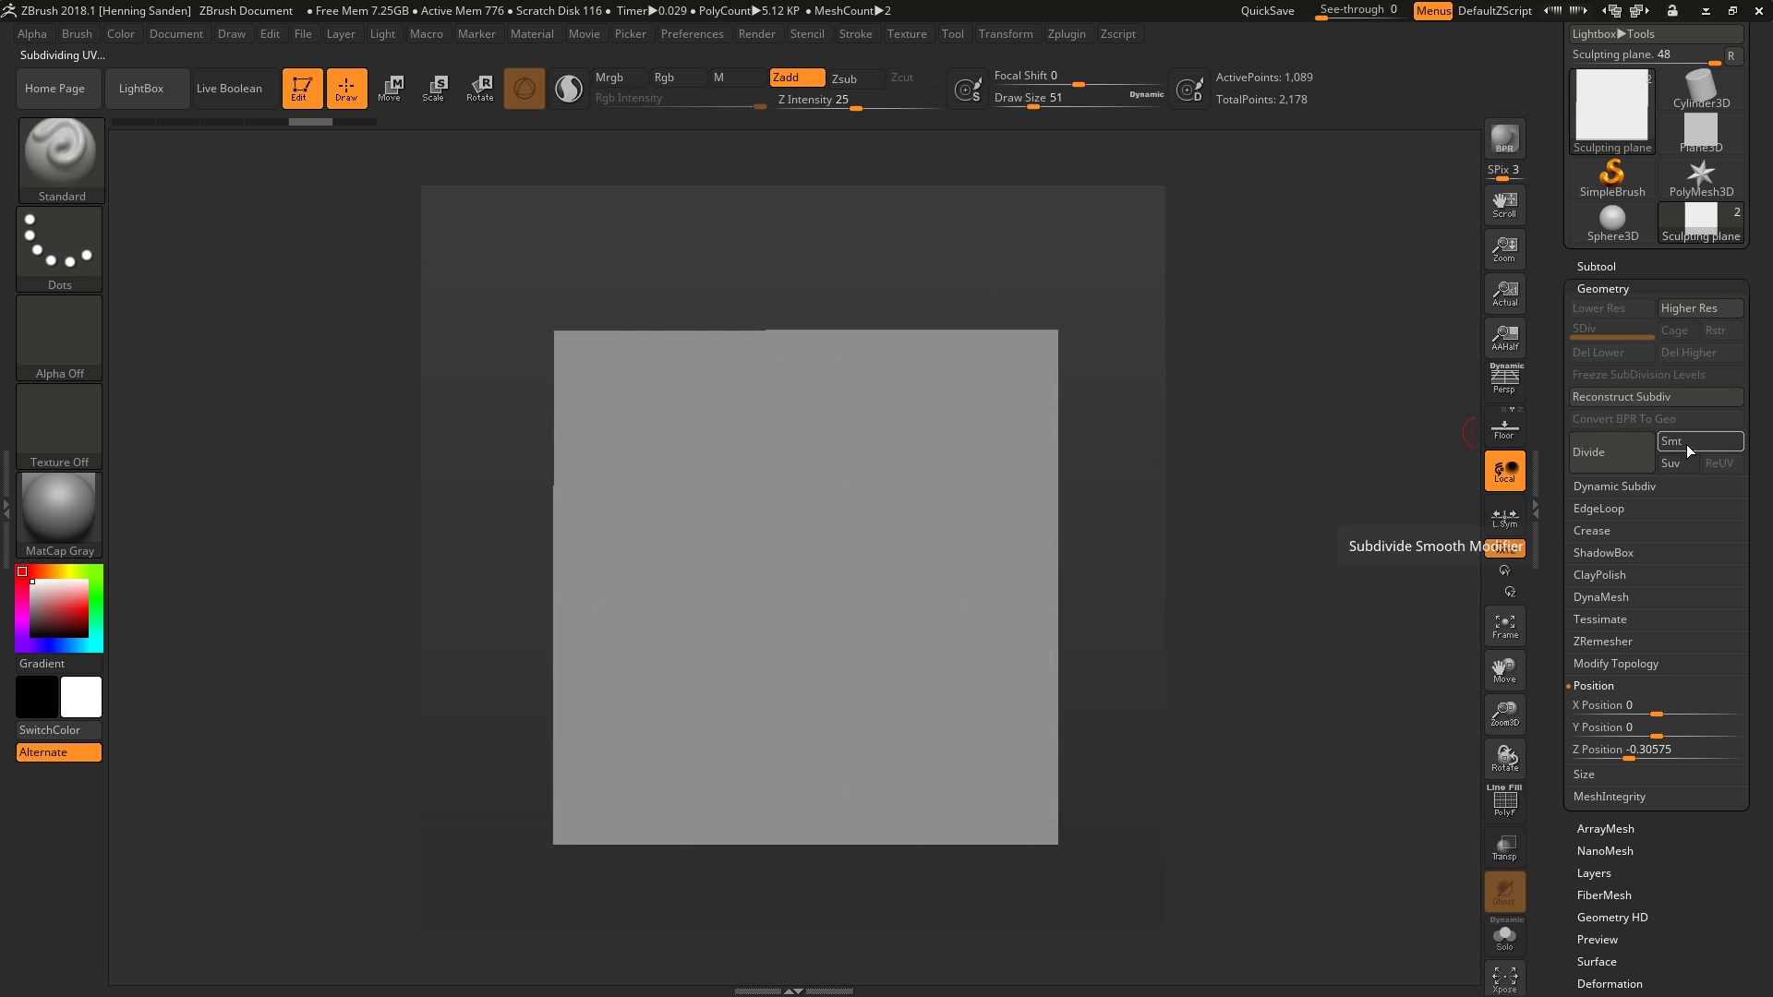
{"action": "key", "text": "ctrl+d"}
{"action": "key", "text": "ctrl+d"}
{"action": "key", "text": "ctrl+d"}
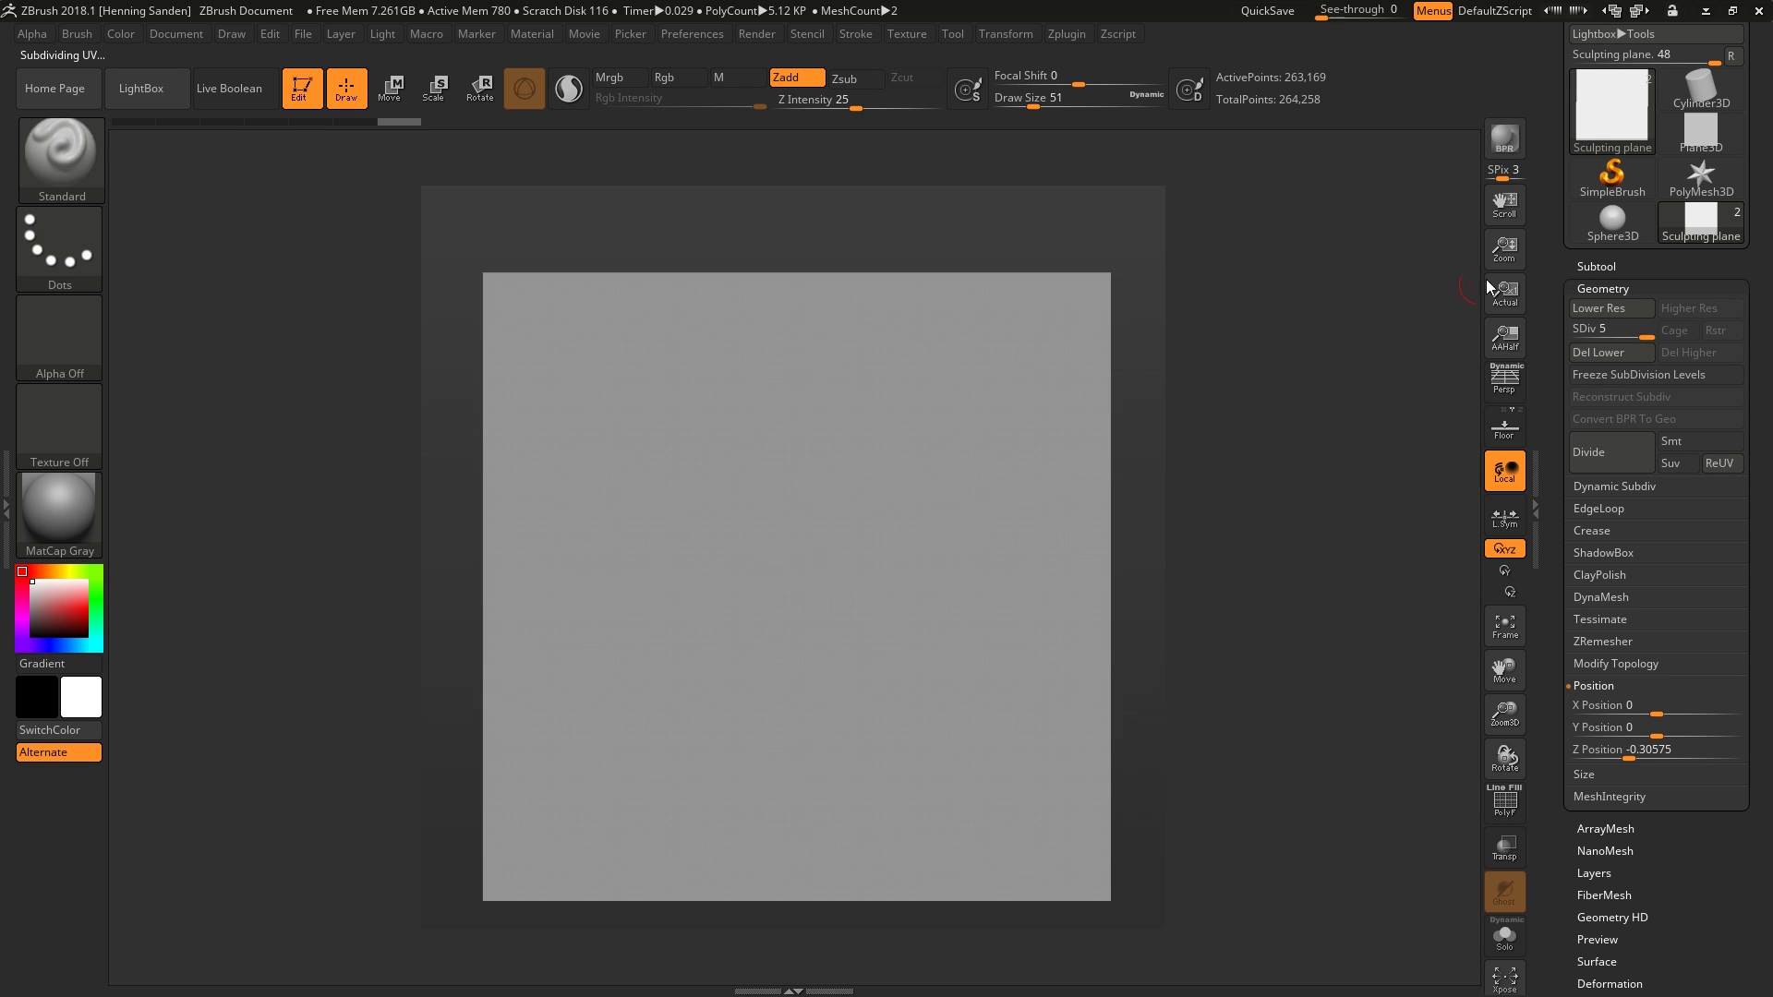
Fit the Camera plane subtool to the canvas and make the Sculpting plane active for sculpting
{"action": "left_click", "coordinate": [1598, 266]}
{"action": "left_click", "coordinate": [1637, 314]}
{"action": "left_click_drag", "start_coordinate": [1322, 466], "coordinate": [1278, 466]}
{"action": "key", "text": "f"}
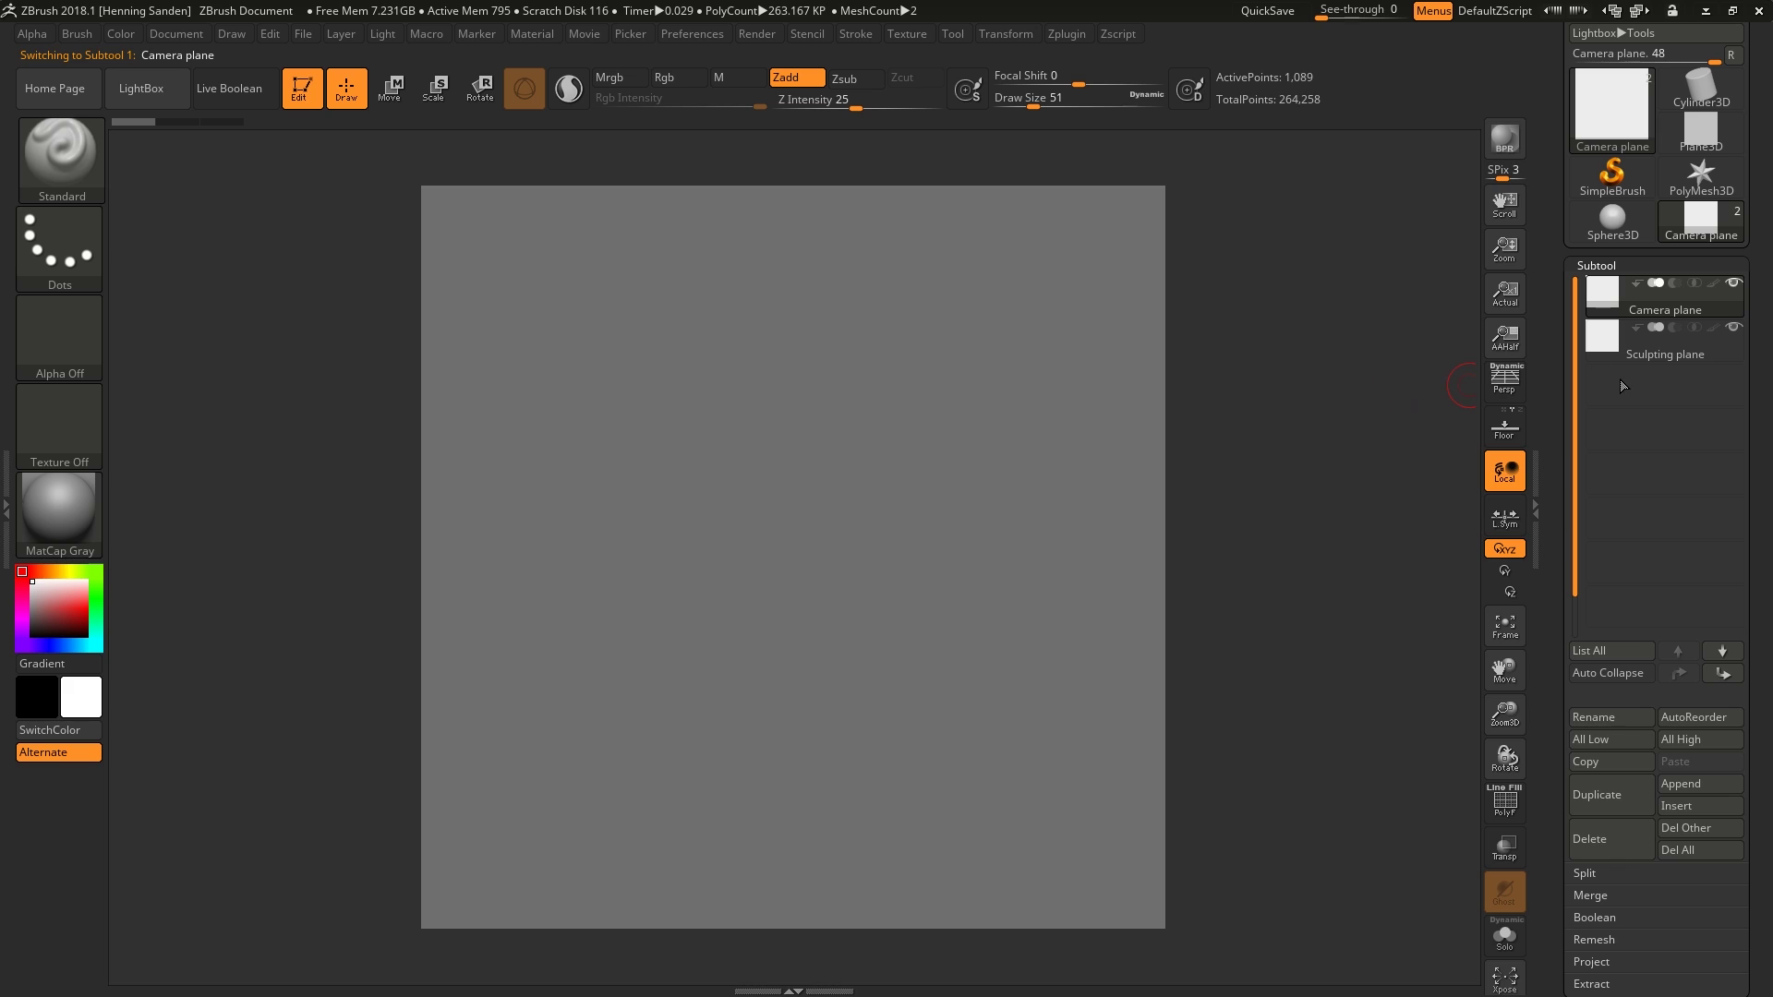
{"action": "left_click", "coordinate": [1638, 362]}
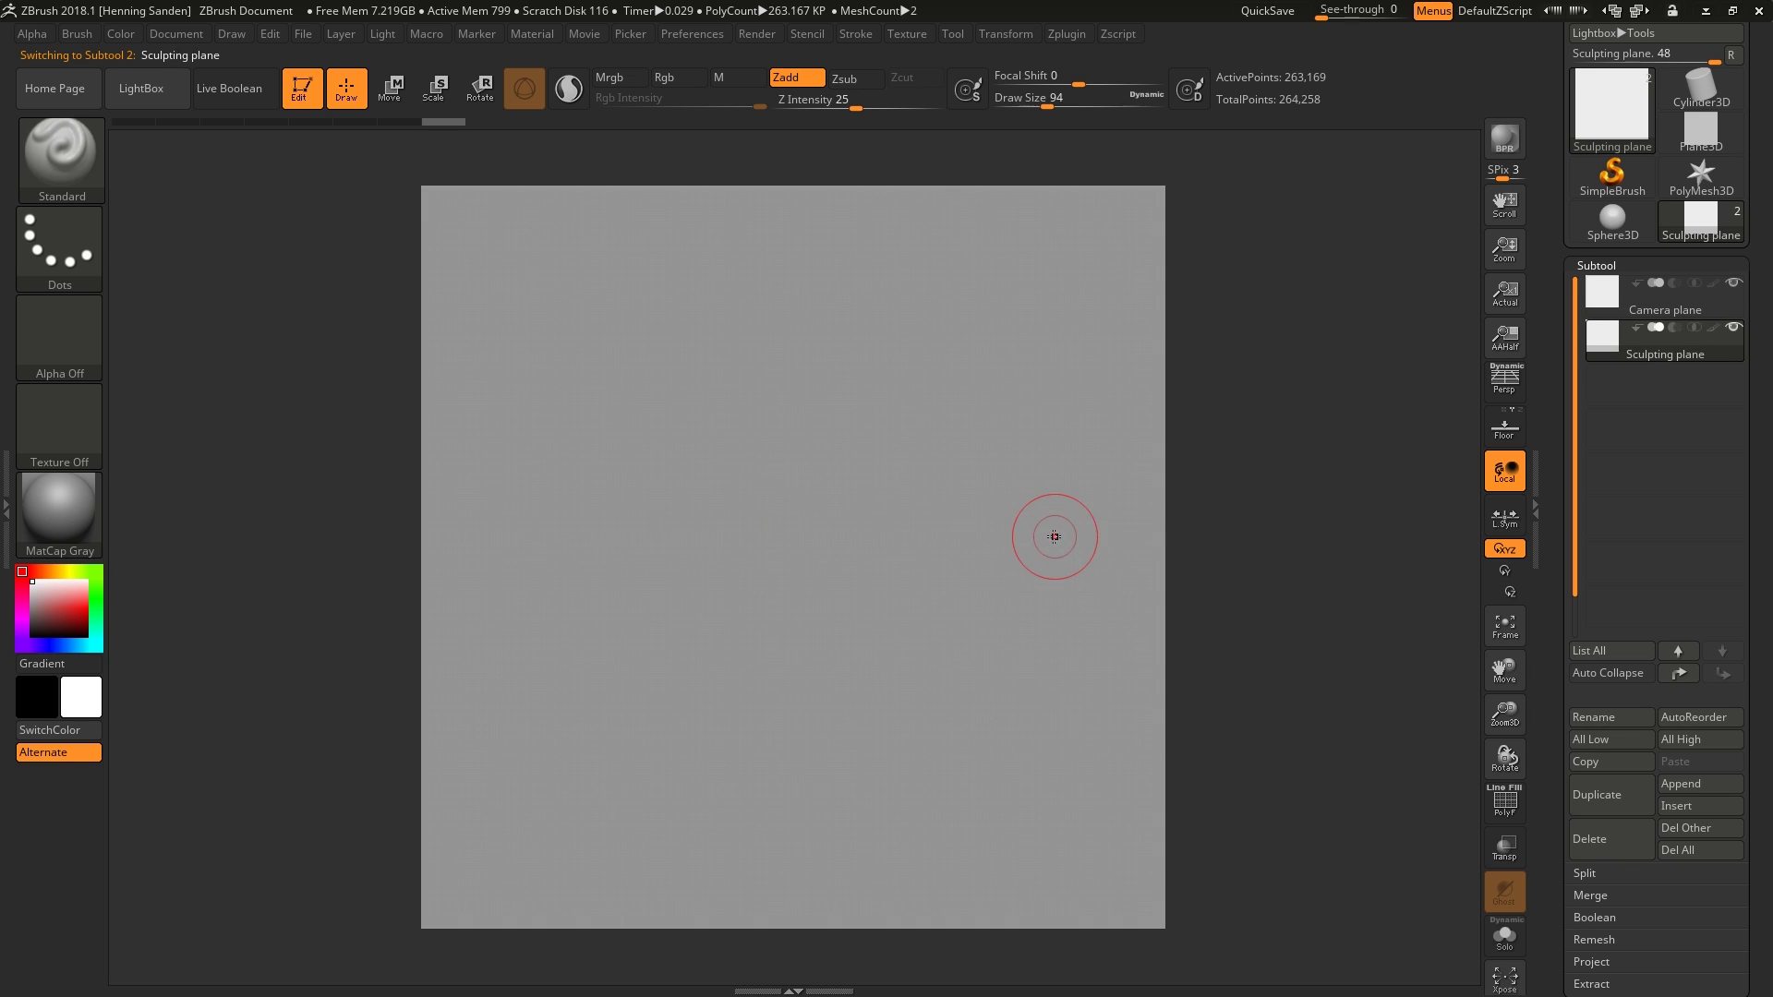
Sculpt a diagonal ridge running over the plane's upper and right edges, reduce the draw size to 51 and undo the last test stroke
{"action": "mouse_move", "coordinate": [898, 508]}
{"action": "left_mouse_down"}
{"action": "mouse_move", "coordinate": [1189, 635]}
{"action": "mouse_move", "coordinate": [788, 414]}
{"action": "mouse_move", "coordinate": [772, 381]}
{"action": "left_mouse_up"}
{"action": "mouse_move", "coordinate": [838, 499]}
{"action": "left_mouse_down"}
{"action": "mouse_move", "coordinate": [752, 333]}
{"action": "mouse_move", "coordinate": [608, 246]}
{"action": "mouse_move", "coordinate": [547, 183]}
{"action": "left_mouse_up"}
{"action": "key", "text": "s"}
{"action": "left_click_drag", "start_coordinate": [827, 368], "coordinate": [854, 369]}
{"action": "key", "text": "s"}
{"action": "mouse_move", "coordinate": [1014, 241]}
{"action": "left_mouse_down"}
{"action": "mouse_move", "coordinate": [971, 221]}
{"action": "mouse_move", "coordinate": [944, 276]}
{"action": "left_mouse_up"}
{"action": "key", "text": "ctrl+z"}
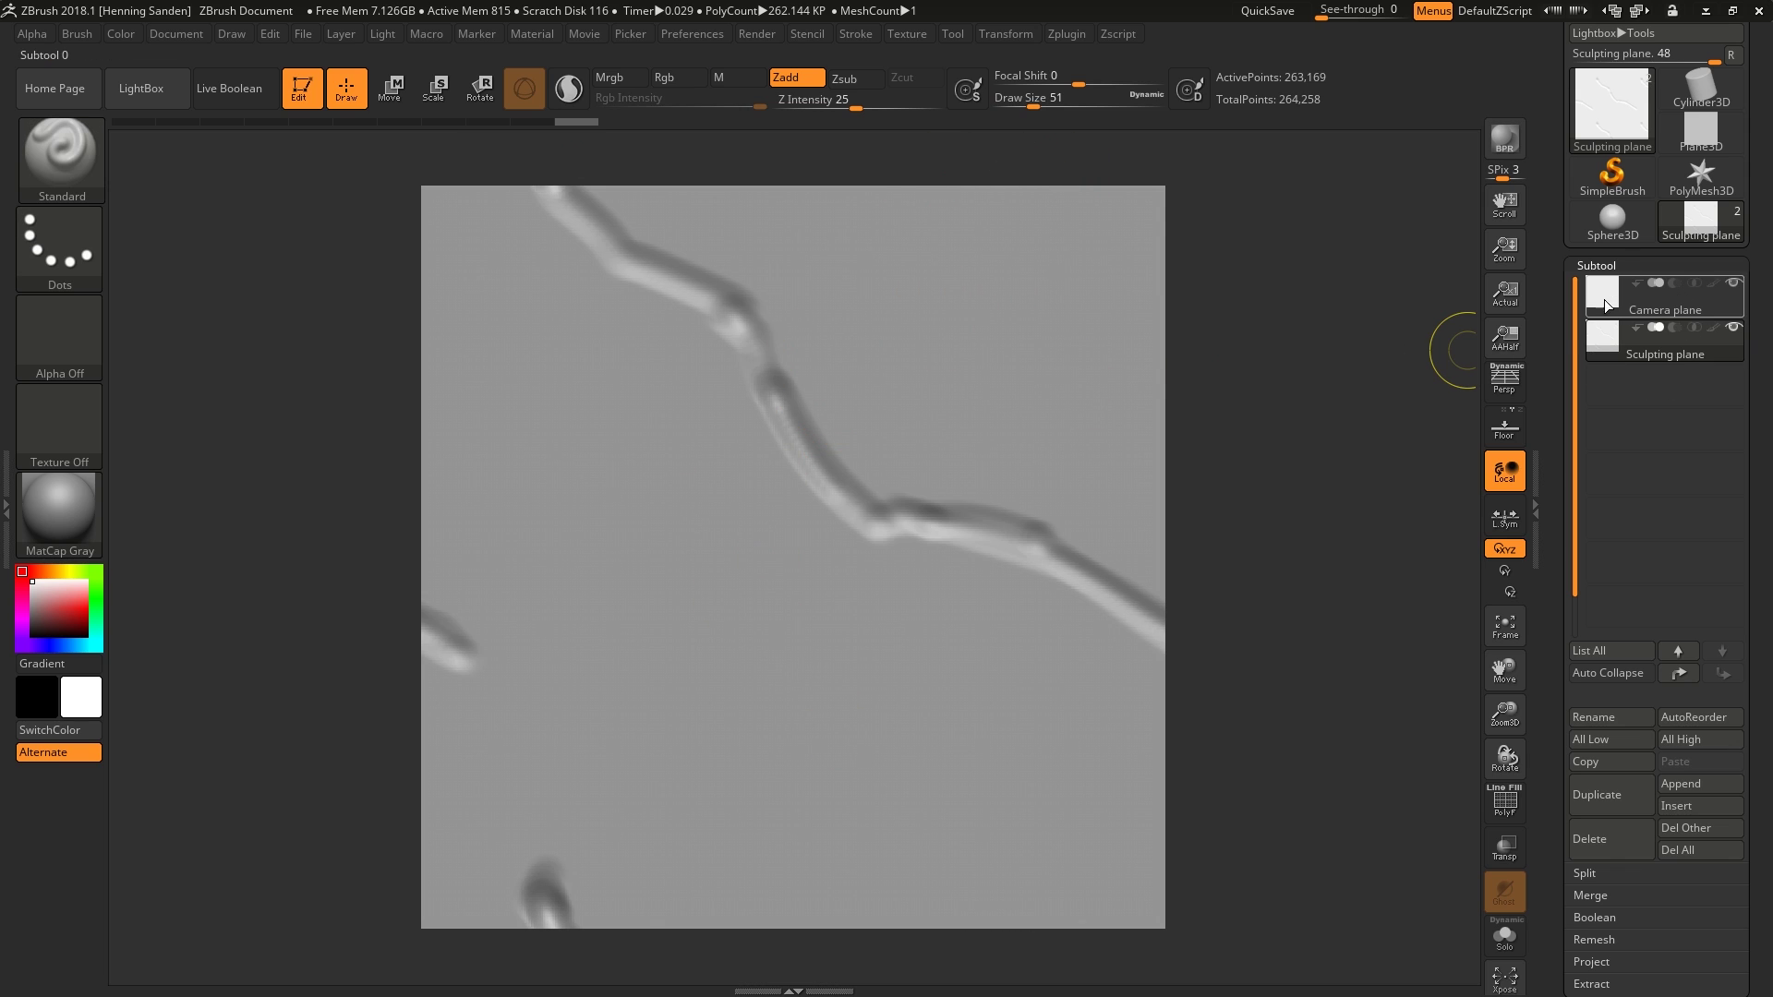
Sculpt ridges branching from the diagonal ridge on the Sculpting plane so they wrap across its edges
{"action": "left_click", "coordinate": [1667, 341]}
{"action": "mouse_move", "coordinate": [858, 552]}
{"action": "left_mouse_down"}
{"action": "mouse_move", "coordinate": [822, 785]}
{"action": "mouse_move", "coordinate": [752, 887]}
{"action": "mouse_move", "coordinate": [679, 935]}
{"action": "left_mouse_up"}
{"action": "mouse_move", "coordinate": [591, 879]}
{"action": "left_mouse_down"}
{"action": "mouse_move", "coordinate": [503, 712]}
{"action": "mouse_move", "coordinate": [423, 628]}
{"action": "left_mouse_up"}
{"action": "mouse_move", "coordinate": [546, 678]}
{"action": "left_mouse_down"}
{"action": "mouse_move", "coordinate": [675, 513]}
{"action": "mouse_move", "coordinate": [776, 420]}
{"action": "mouse_move", "coordinate": [489, 702]}
{"action": "left_mouse_up"}
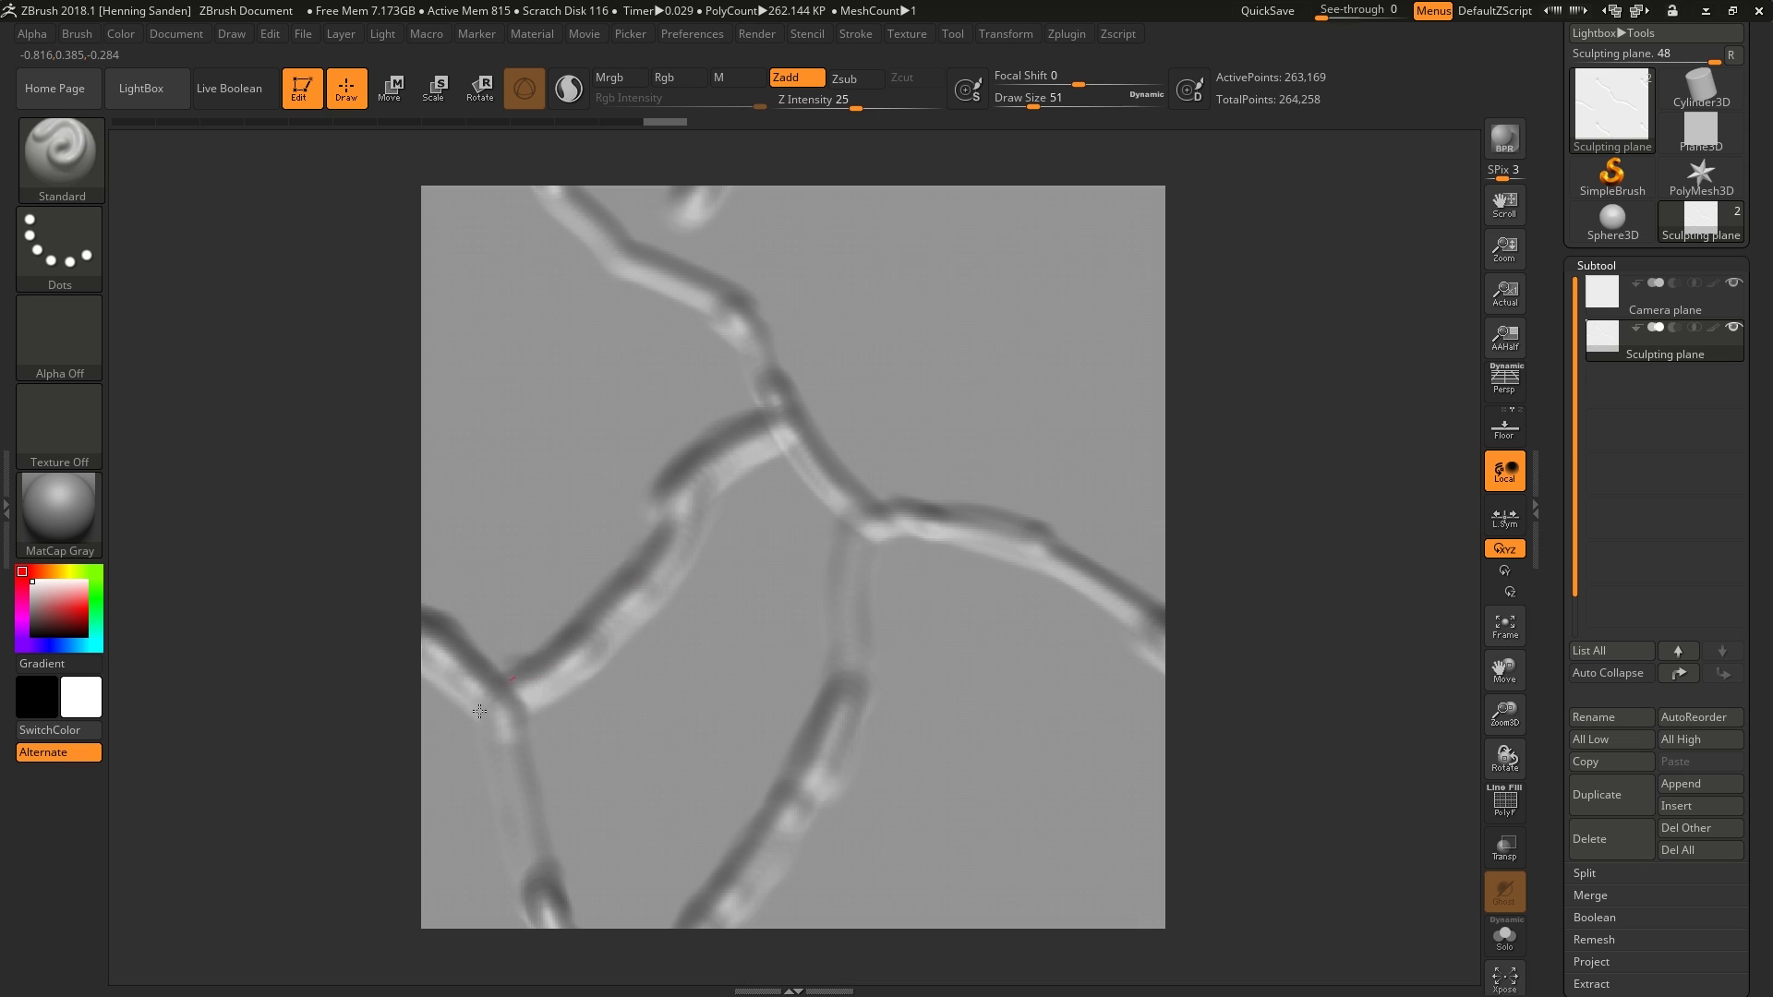
{"action": "left_click_drag", "start_coordinate": [696, 490], "coordinate": [425, 355]}
{"action": "left_click_drag", "start_coordinate": [1114, 340], "coordinate": [919, 189]}
{"action": "mouse_move", "coordinate": [1007, 748]}
{"action": "left_mouse_down"}
{"action": "mouse_move", "coordinate": [997, 795]}
{"action": "mouse_move", "coordinate": [961, 822]}
{"action": "mouse_move", "coordinate": [985, 774]}
{"action": "mouse_move", "coordinate": [1120, 673]}
{"action": "mouse_move", "coordinate": [961, 678]}
{"action": "mouse_move", "coordinate": [827, 575]}
{"action": "left_mouse_up"}
Adjust the draw size and thicken the ridges in the upper left, centre left and right of the plane
{"action": "mouse_move", "coordinate": [660, 246]}
{"action": "left_mouse_down"}
{"action": "mouse_move", "coordinate": [692, 210]}
{"action": "mouse_move", "coordinate": [662, 267]}
{"action": "left_mouse_up"}
{"action": "key", "text": "s"}
{"action": "mouse_move", "coordinate": [654, 273]}
{"action": "left_mouse_down"}
{"action": "mouse_move", "coordinate": [733, 327]}
{"action": "mouse_move", "coordinate": [788, 420]}
{"action": "mouse_move", "coordinate": [919, 522]}
{"action": "mouse_move", "coordinate": [1145, 600]}
{"action": "mouse_move", "coordinate": [768, 438]}
{"action": "mouse_move", "coordinate": [697, 452]}
{"action": "mouse_move", "coordinate": [748, 434]}
{"action": "left_mouse_up"}
{"action": "mouse_move", "coordinate": [873, 596]}
{"action": "left_mouse_down"}
{"action": "mouse_move", "coordinate": [820, 485]}
{"action": "mouse_move", "coordinate": [854, 365]}
{"action": "mouse_move", "coordinate": [933, 277]}
{"action": "mouse_move", "coordinate": [970, 263]}
{"action": "mouse_move", "coordinate": [1150, 369]}
{"action": "left_mouse_up"}
{"action": "left_click_drag", "start_coordinate": [485, 390], "coordinate": [717, 495]}
{"action": "key", "text": "s"}
{"action": "mouse_move", "coordinate": [530, 431]}
{"action": "left_mouse_down"}
{"action": "mouse_move", "coordinate": [684, 513]}
{"action": "mouse_move", "coordinate": [614, 636]}
{"action": "mouse_move", "coordinate": [535, 681]}
{"action": "left_mouse_up"}
Set the draw size to about 101 and build up the ridges through the centre and down to the lower edge
{"action": "key", "text": "s"}
{"action": "left_click_drag", "start_coordinate": [631, 592], "coordinate": [641, 593]}
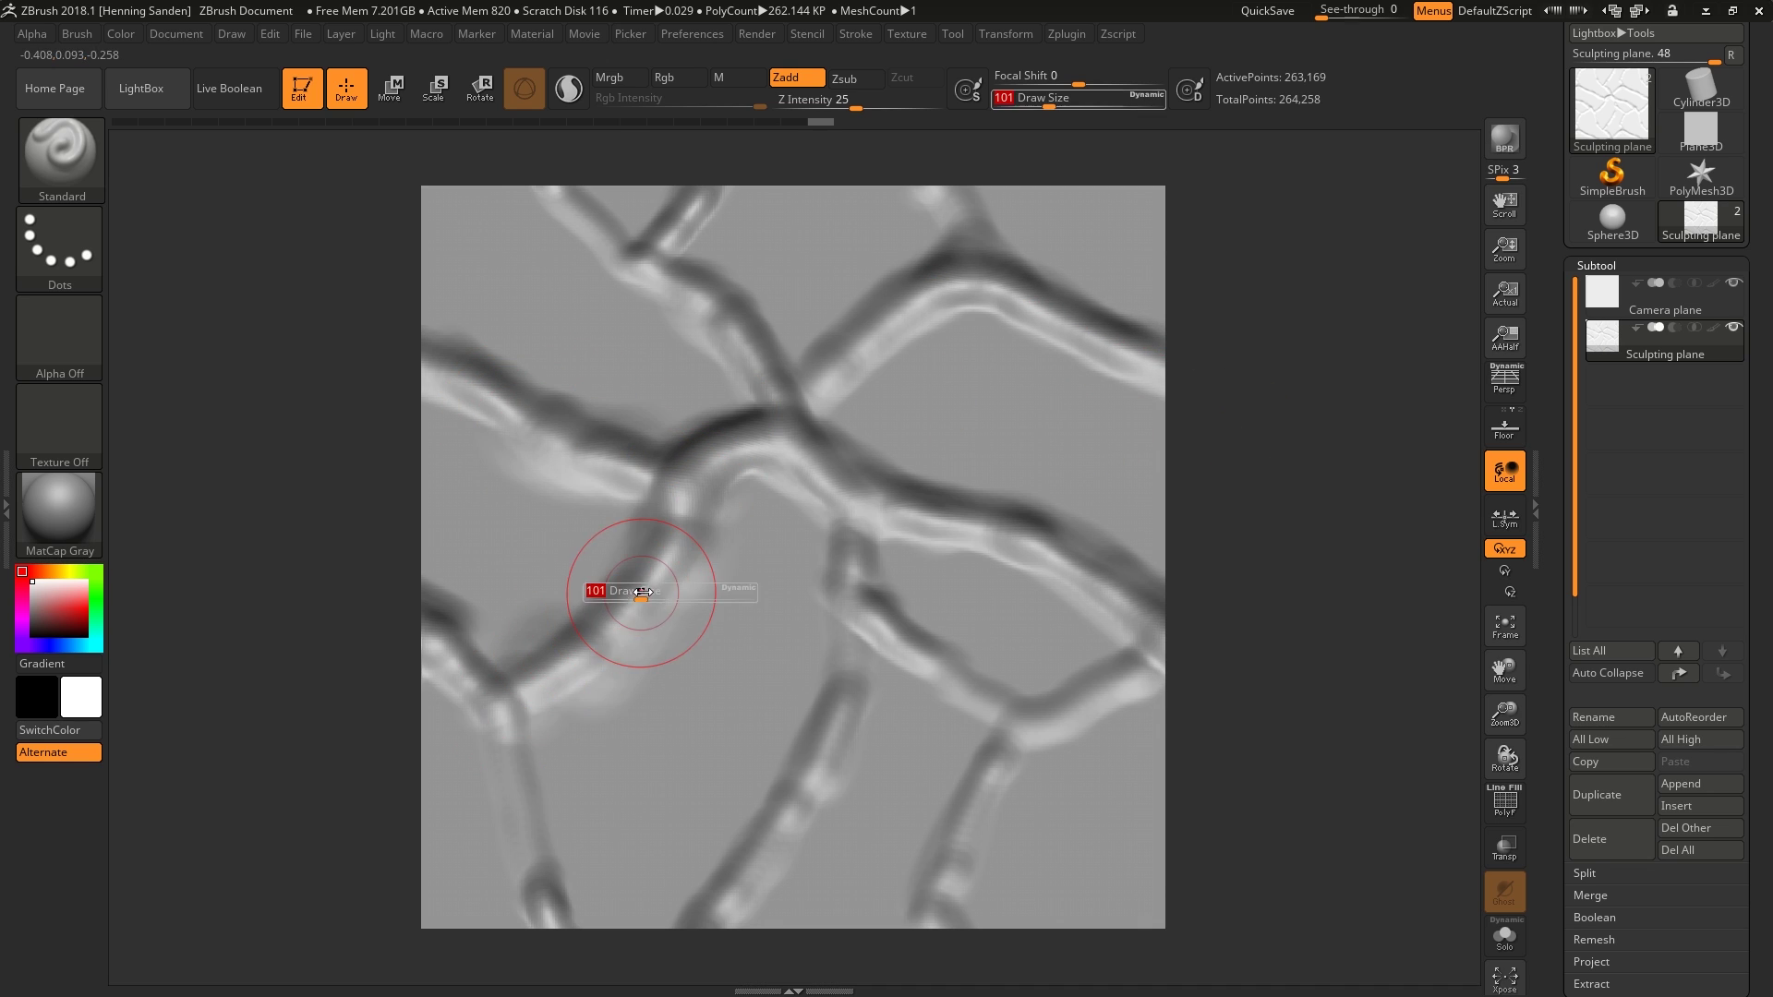
{"action": "mouse_move", "coordinate": [700, 534]}
{"action": "left_mouse_down"}
{"action": "mouse_move", "coordinate": [710, 513]}
{"action": "mouse_move", "coordinate": [873, 495]}
{"action": "mouse_move", "coordinate": [1076, 554]}
{"action": "mouse_move", "coordinate": [882, 513]}
{"action": "mouse_move", "coordinate": [875, 625]}
{"action": "mouse_move", "coordinate": [855, 625]}
{"action": "left_mouse_up"}
{"action": "key", "text": "s"}
{"action": "mouse_move", "coordinate": [852, 575]}
{"action": "left_mouse_down"}
{"action": "mouse_move", "coordinate": [836, 730]}
{"action": "mouse_move", "coordinate": [739, 901]}
{"action": "left_mouse_up"}
{"action": "mouse_move", "coordinate": [863, 637]}
{"action": "left_mouse_down"}
{"action": "mouse_move", "coordinate": [831, 518]}
{"action": "mouse_move", "coordinate": [748, 448]}
{"action": "mouse_move", "coordinate": [781, 475]}
{"action": "mouse_move", "coordinate": [508, 730]}
{"action": "mouse_move", "coordinate": [525, 803]}
{"action": "left_mouse_up"}
{"action": "key", "text": "s"}
{"action": "left_click_drag", "start_coordinate": [524, 776], "coordinate": [587, 975]}
Set the draw size to about 74 and build up the ridges along the upper edge and above the centre
{"action": "key", "text": "s"}
{"action": "left_click_drag", "start_coordinate": [591, 403], "coordinate": [574, 402]}
{"action": "mouse_move", "coordinate": [561, 248]}
{"action": "left_mouse_down"}
{"action": "mouse_move", "coordinate": [682, 301]}
{"action": "mouse_move", "coordinate": [639, 251]}
{"action": "mouse_move", "coordinate": [702, 196]}
{"action": "mouse_move", "coordinate": [950, 269]}
{"action": "mouse_move", "coordinate": [965, 216]}
{"action": "left_mouse_up"}
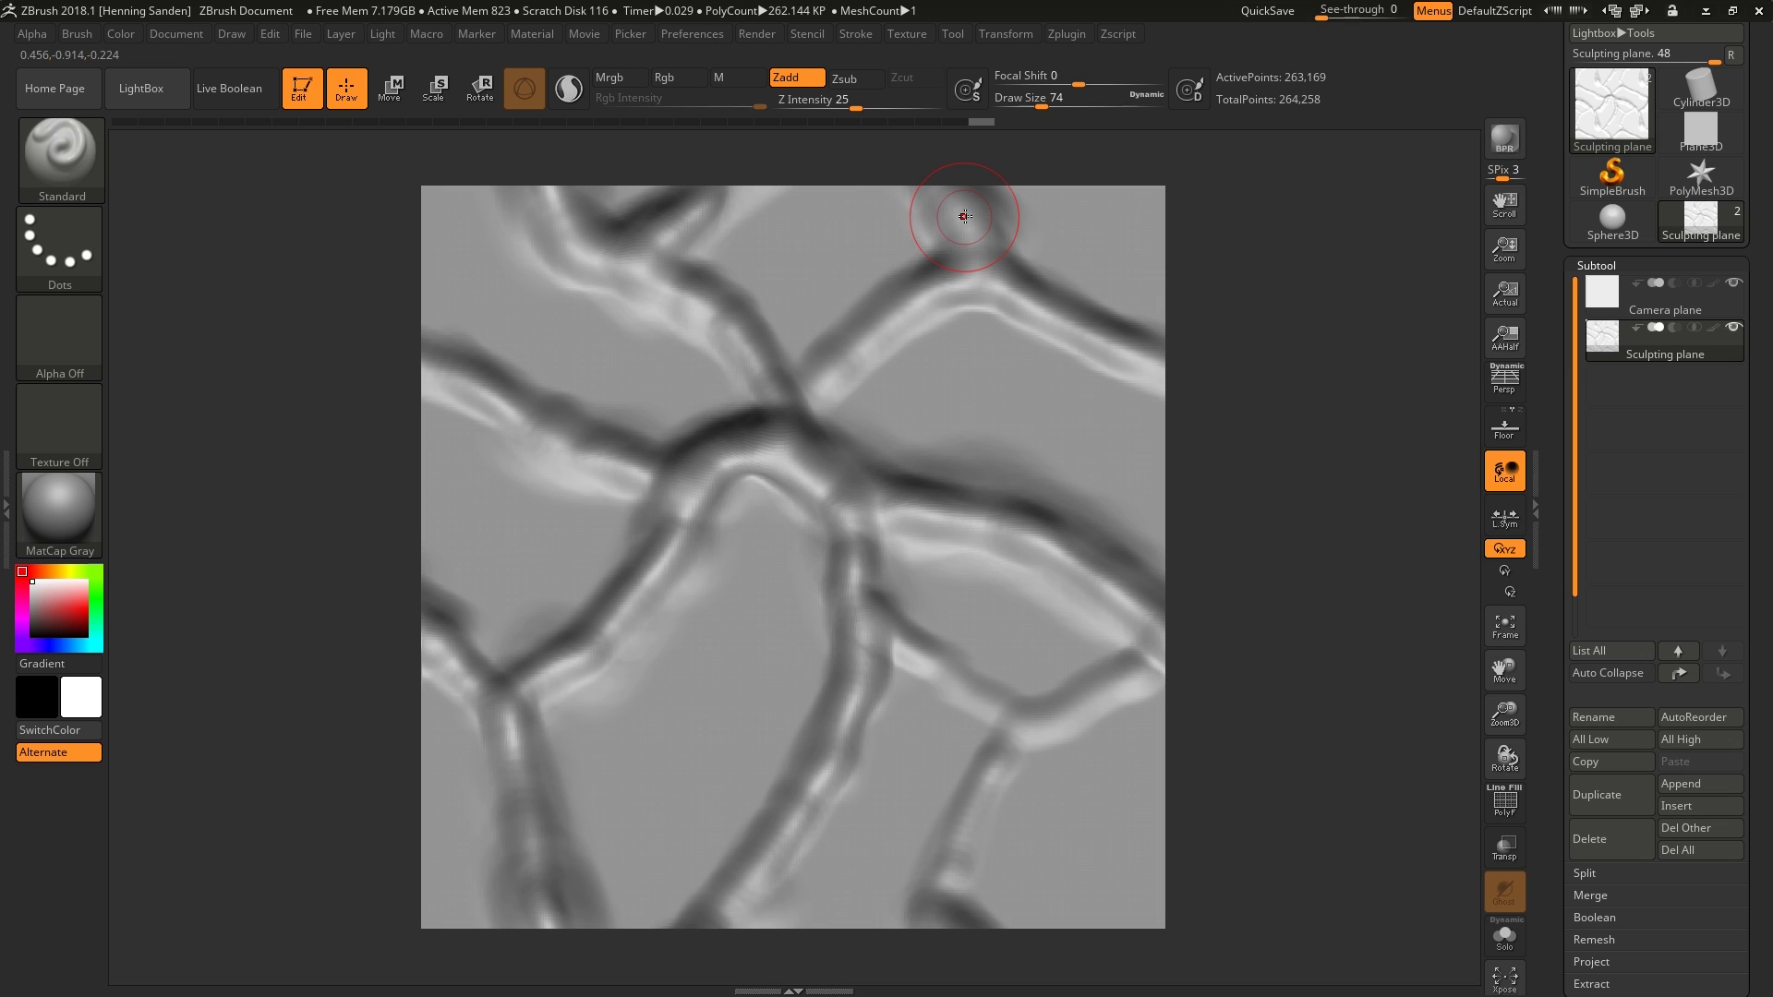
{"action": "left_click_drag", "start_coordinate": [811, 454], "coordinate": [811, 386]}
{"action": "mouse_move", "coordinate": [824, 356]}
{"action": "left_mouse_down"}
{"action": "mouse_move", "coordinate": [836, 390]}
{"action": "mouse_move", "coordinate": [832, 356]}
{"action": "mouse_move", "coordinate": [790, 353]}
{"action": "mouse_move", "coordinate": [822, 367]}
{"action": "left_mouse_up"}
Carve around the central ridge junction and its right branch, reducing the draw size to about 65
{"action": "mouse_move", "coordinate": [832, 443]}
{"action": "left_mouse_down", "text": "alt"}
{"action": "mouse_move", "coordinate": [745, 401]}
{"action": "mouse_move", "coordinate": [633, 274]}
{"action": "mouse_move", "coordinate": [694, 318]}
{"action": "mouse_move", "coordinate": [752, 415]}
{"action": "mouse_move", "coordinate": [702, 503]}
{"action": "mouse_move", "coordinate": [831, 554]}
{"action": "mouse_move", "coordinate": [877, 634]}
{"action": "mouse_move", "coordinate": [957, 641]}
{"action": "left_mouse_up", "text": "alt"}
{"action": "key", "text": "["}
{"action": "left_click_drag", "start_coordinate": [1043, 541], "coordinate": [938, 484]}
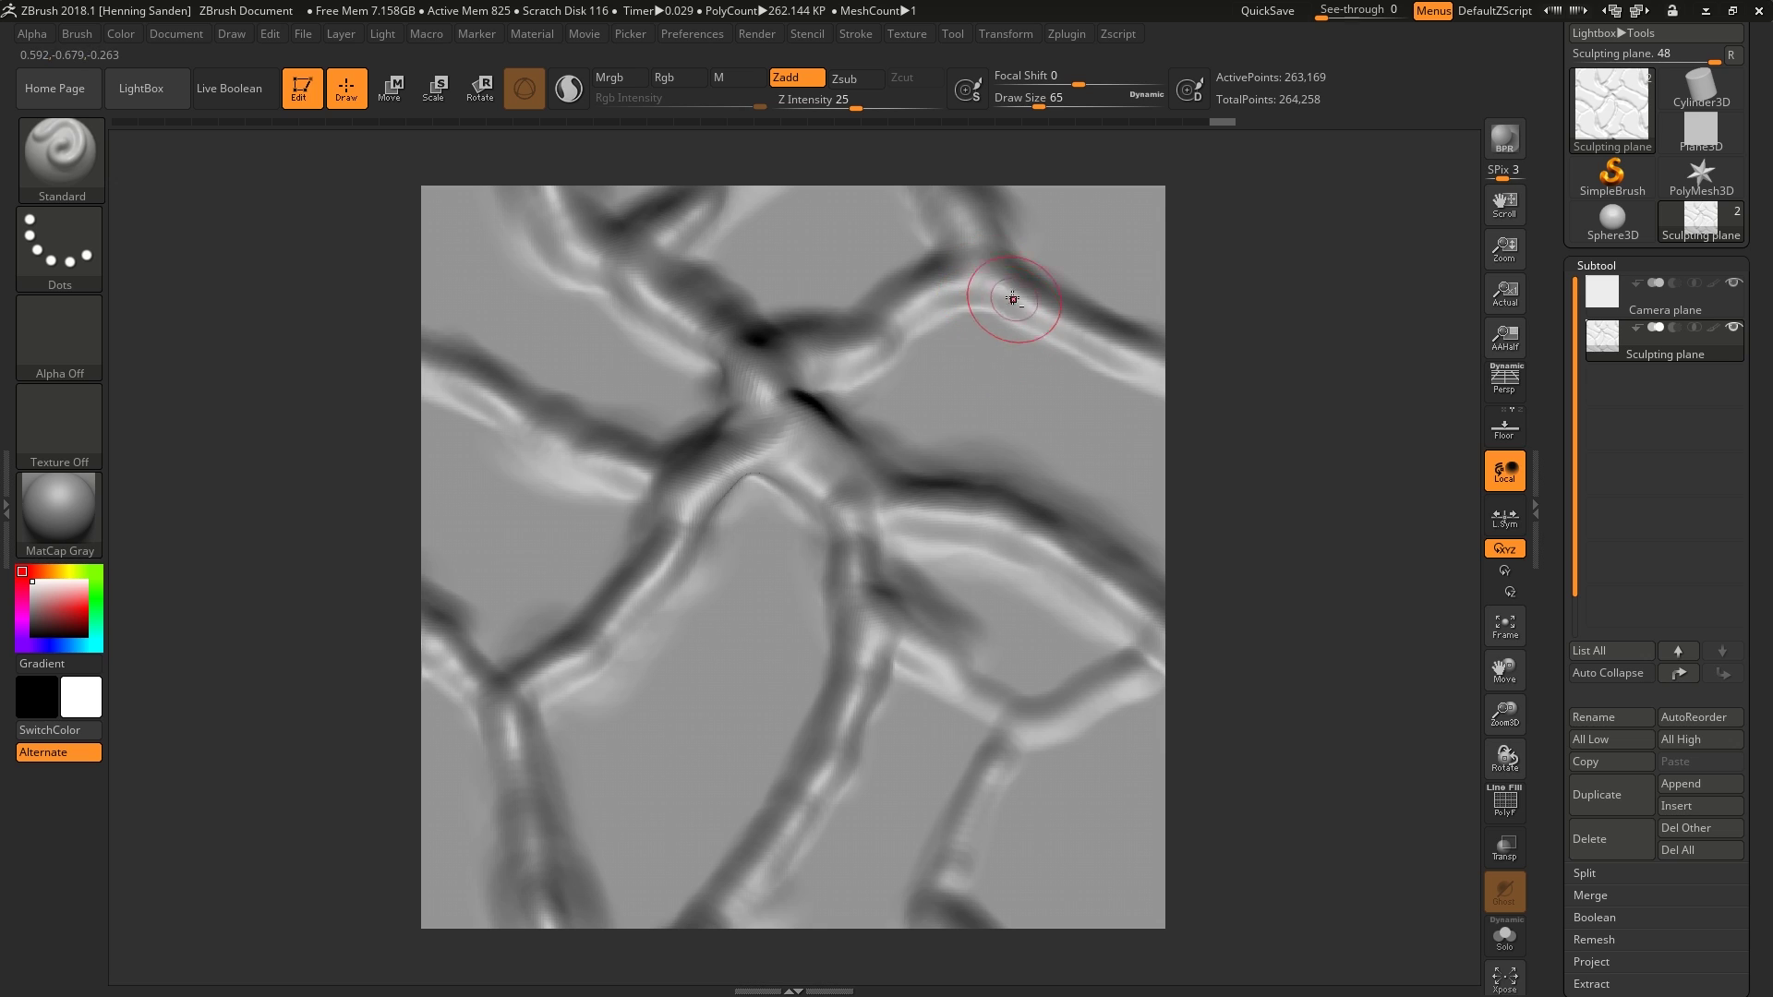
Reduce the draw size to about 23, sculpt a fine crease beside the upper-right ridge and undo the last stroke
{"action": "key", "text": "["}
{"action": "mouse_move", "coordinate": [862, 322]}
{"action": "left_mouse_down"}
{"action": "mouse_move", "coordinate": [956, 262]}
{"action": "mouse_move", "coordinate": [876, 267]}
{"action": "mouse_move", "coordinate": [927, 275]}
{"action": "left_mouse_up"}
{"action": "key", "text": "]"}
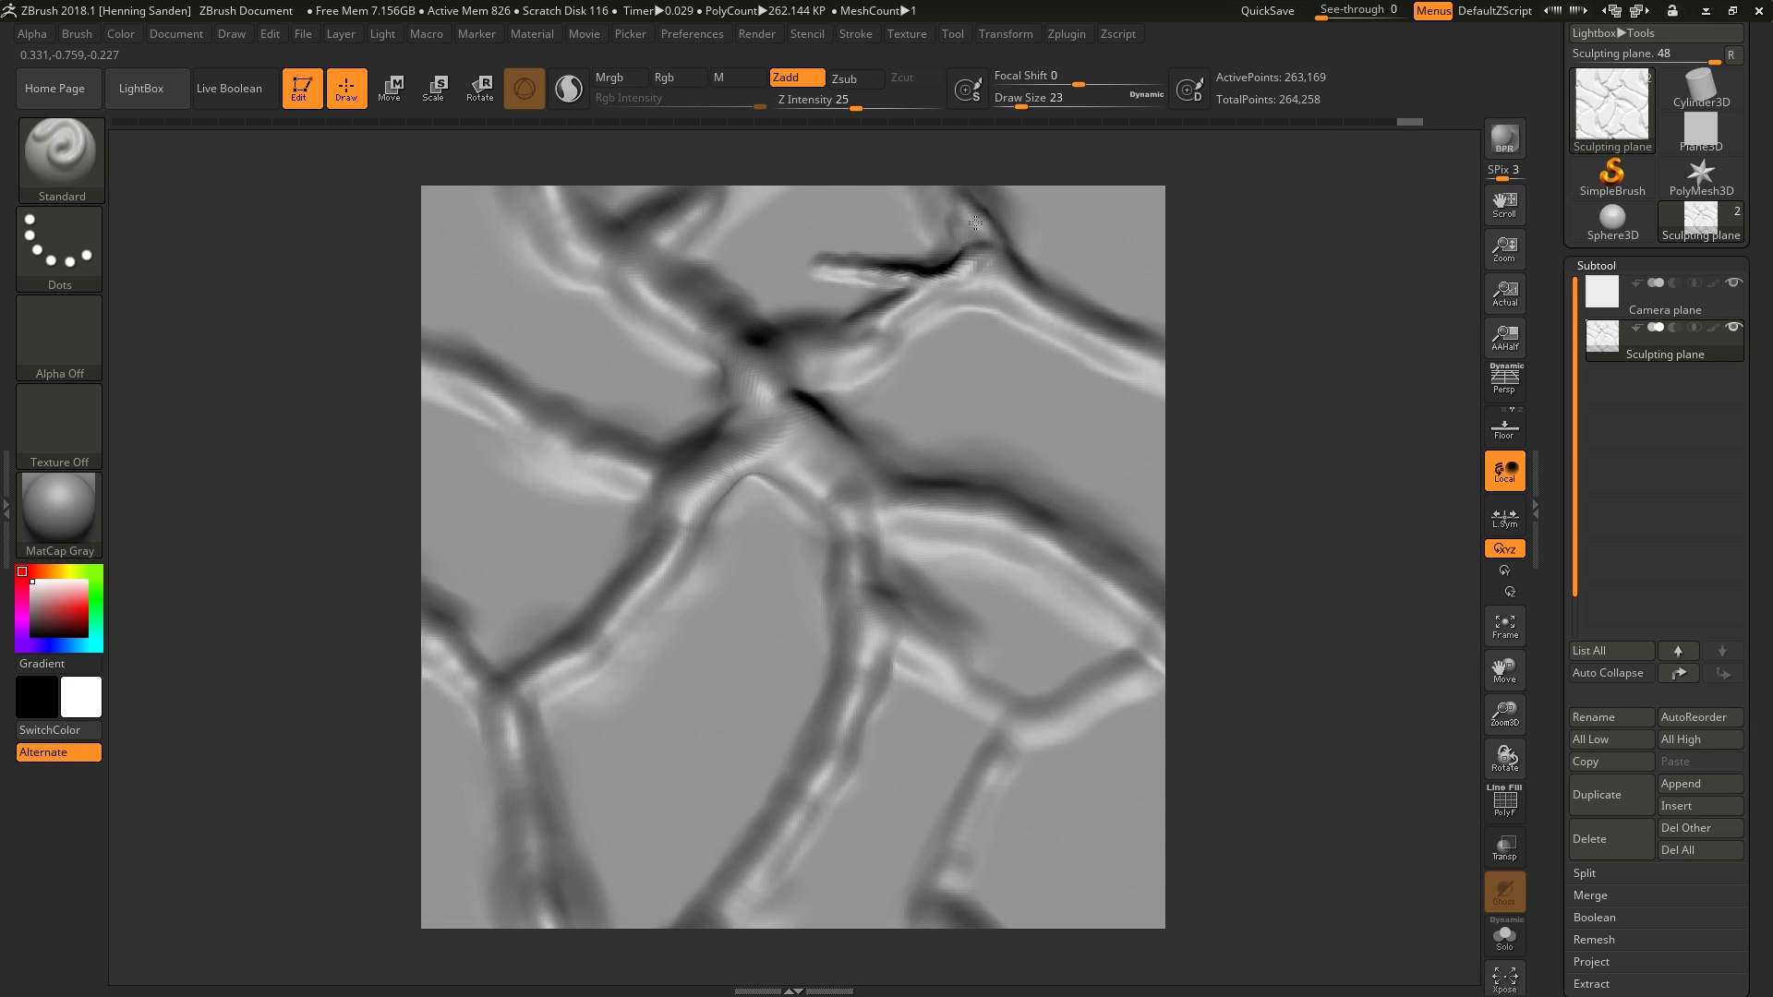
{"action": "key", "text": "ctrl+z"}
Enlarge the draw size to about 39 and sharpen the edges of the ridges across the plane
{"action": "mouse_move", "coordinate": [793, 367]}
{"action": "left_mouse_down"}
{"action": "mouse_move", "coordinate": [790, 417]}
{"action": "mouse_move", "coordinate": [870, 492]}
{"action": "mouse_move", "coordinate": [1038, 519]}
{"action": "mouse_move", "coordinate": [1116, 567]}
{"action": "left_mouse_up"}
{"action": "key", "text": "]"}
{"action": "mouse_move", "coordinate": [960, 496]}
{"action": "left_mouse_down"}
{"action": "mouse_move", "coordinate": [832, 434]}
{"action": "mouse_move", "coordinate": [767, 379]}
{"action": "mouse_move", "coordinate": [792, 369]}
{"action": "mouse_move", "coordinate": [730, 452]}
{"action": "mouse_move", "coordinate": [651, 471]}
{"action": "mouse_move", "coordinate": [582, 457]}
{"action": "mouse_move", "coordinate": [601, 435]}
{"action": "mouse_move", "coordinate": [711, 489]}
{"action": "mouse_move", "coordinate": [637, 615]}
{"action": "mouse_move", "coordinate": [503, 702]}
{"action": "mouse_move", "coordinate": [813, 483]}
{"action": "mouse_move", "coordinate": [855, 549]}
{"action": "mouse_move", "coordinate": [767, 407]}
{"action": "mouse_move", "coordinate": [864, 596]}
{"action": "mouse_move", "coordinate": [827, 766]}
{"action": "mouse_move", "coordinate": [757, 887]}
{"action": "mouse_move", "coordinate": [720, 861]}
{"action": "left_mouse_up"}
{"action": "mouse_move", "coordinate": [682, 235]}
{"action": "left_mouse_down", "text": "alt"}
{"action": "mouse_move", "coordinate": [647, 259]}
{"action": "mouse_move", "coordinate": [600, 242]}
{"action": "mouse_move", "coordinate": [531, 177]}
{"action": "left_mouse_up", "text": "alt"}
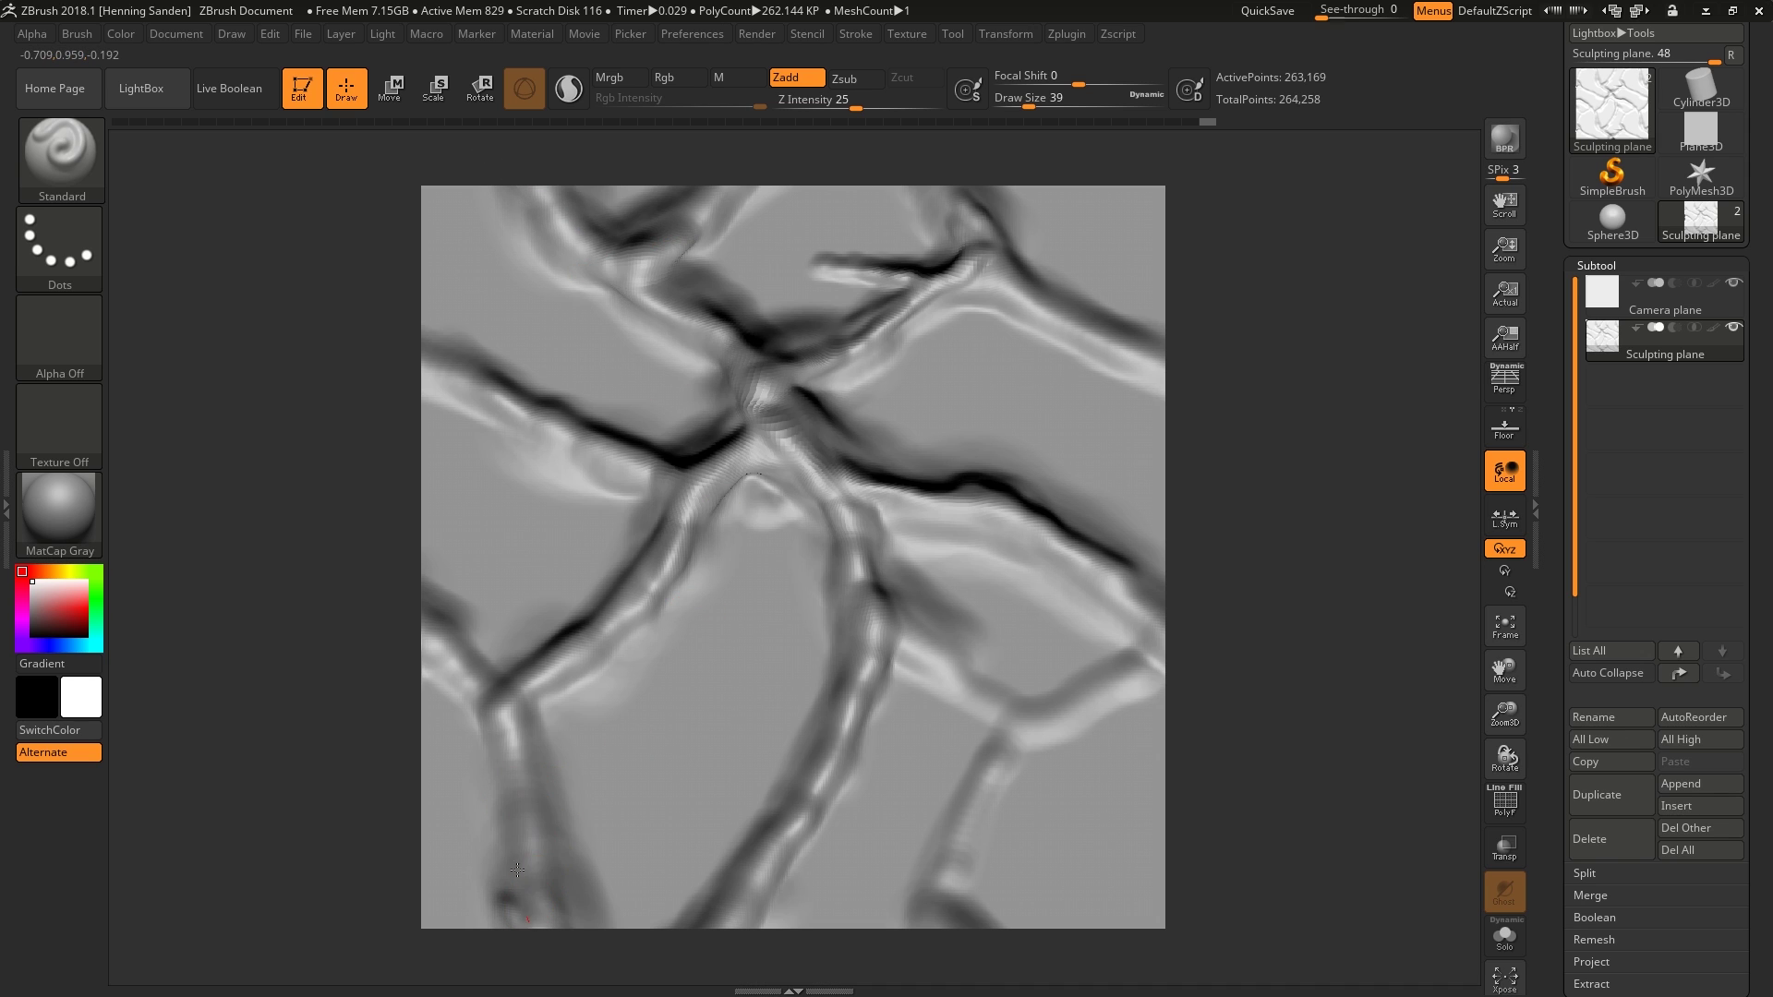
{"action": "left_click_drag", "start_coordinate": [518, 877], "coordinate": [525, 713]}
Switch to the hPolish brush and try a polishing stroke on the upper-right area, undoing it
{"action": "key", "text": "b"}
{"action": "key", "text": "h"}
{"action": "key", "text": "p"}
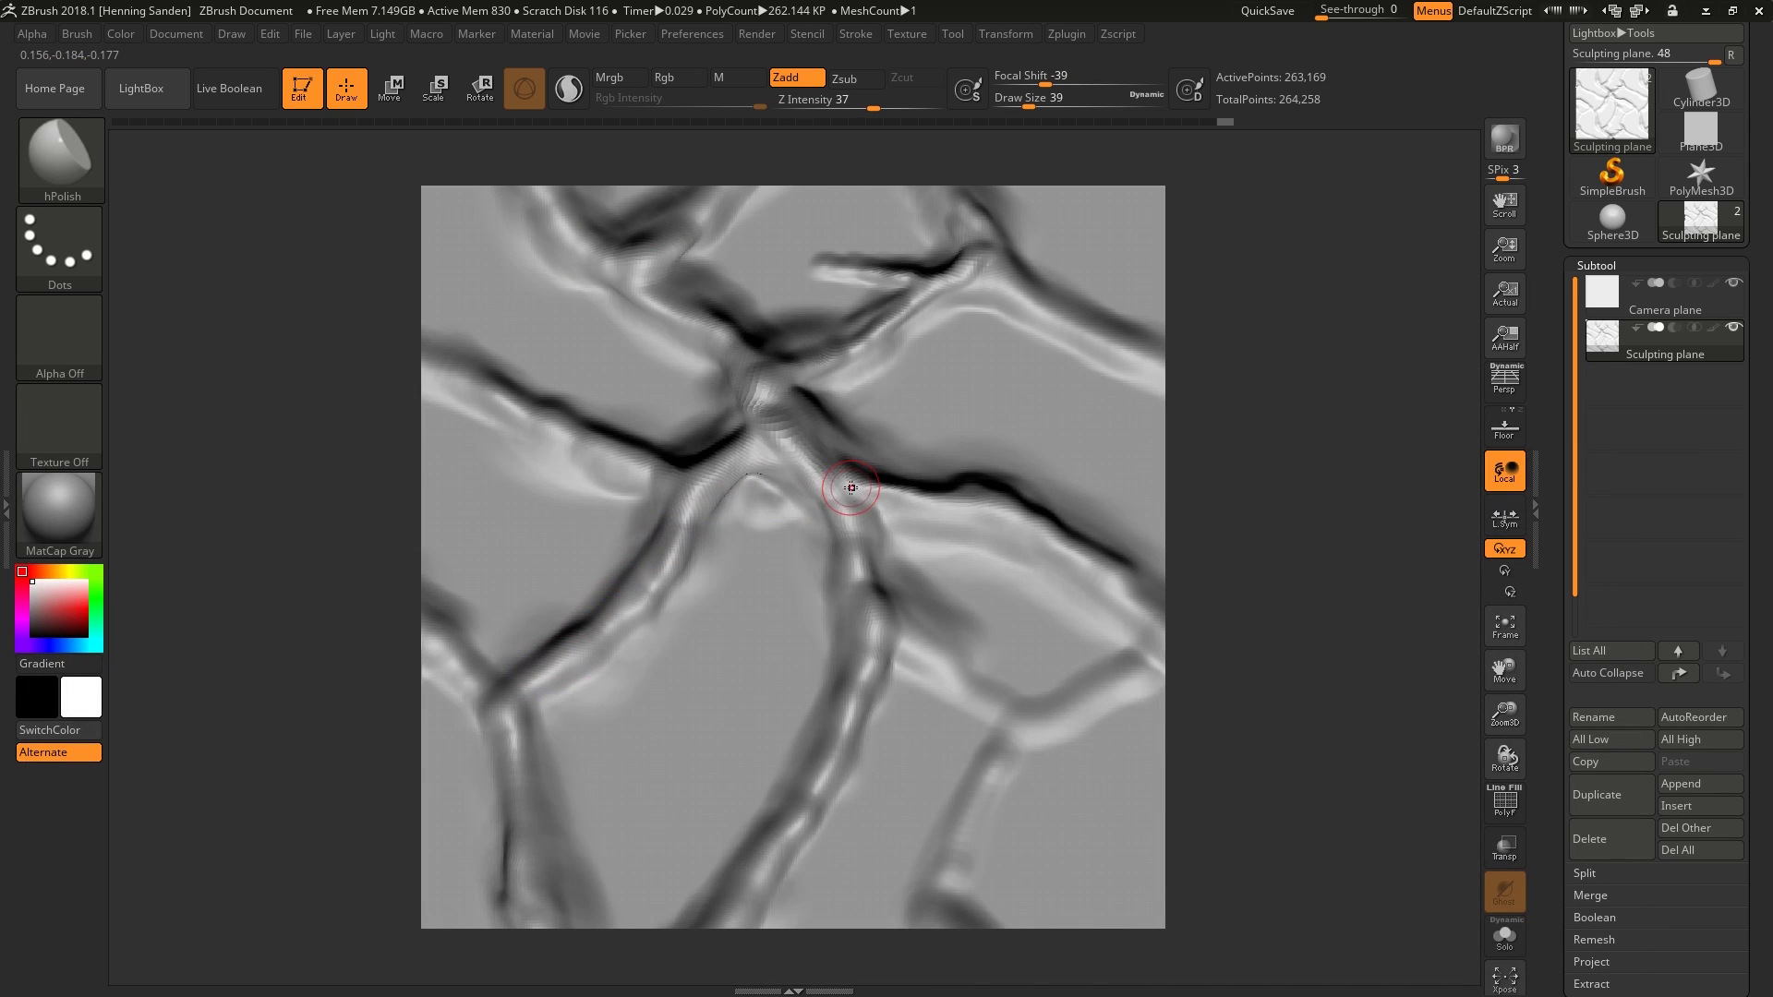
{"action": "left_click_drag", "start_coordinate": [1024, 394], "coordinate": [1132, 374]}
{"action": "key", "text": "ctrl+z"}
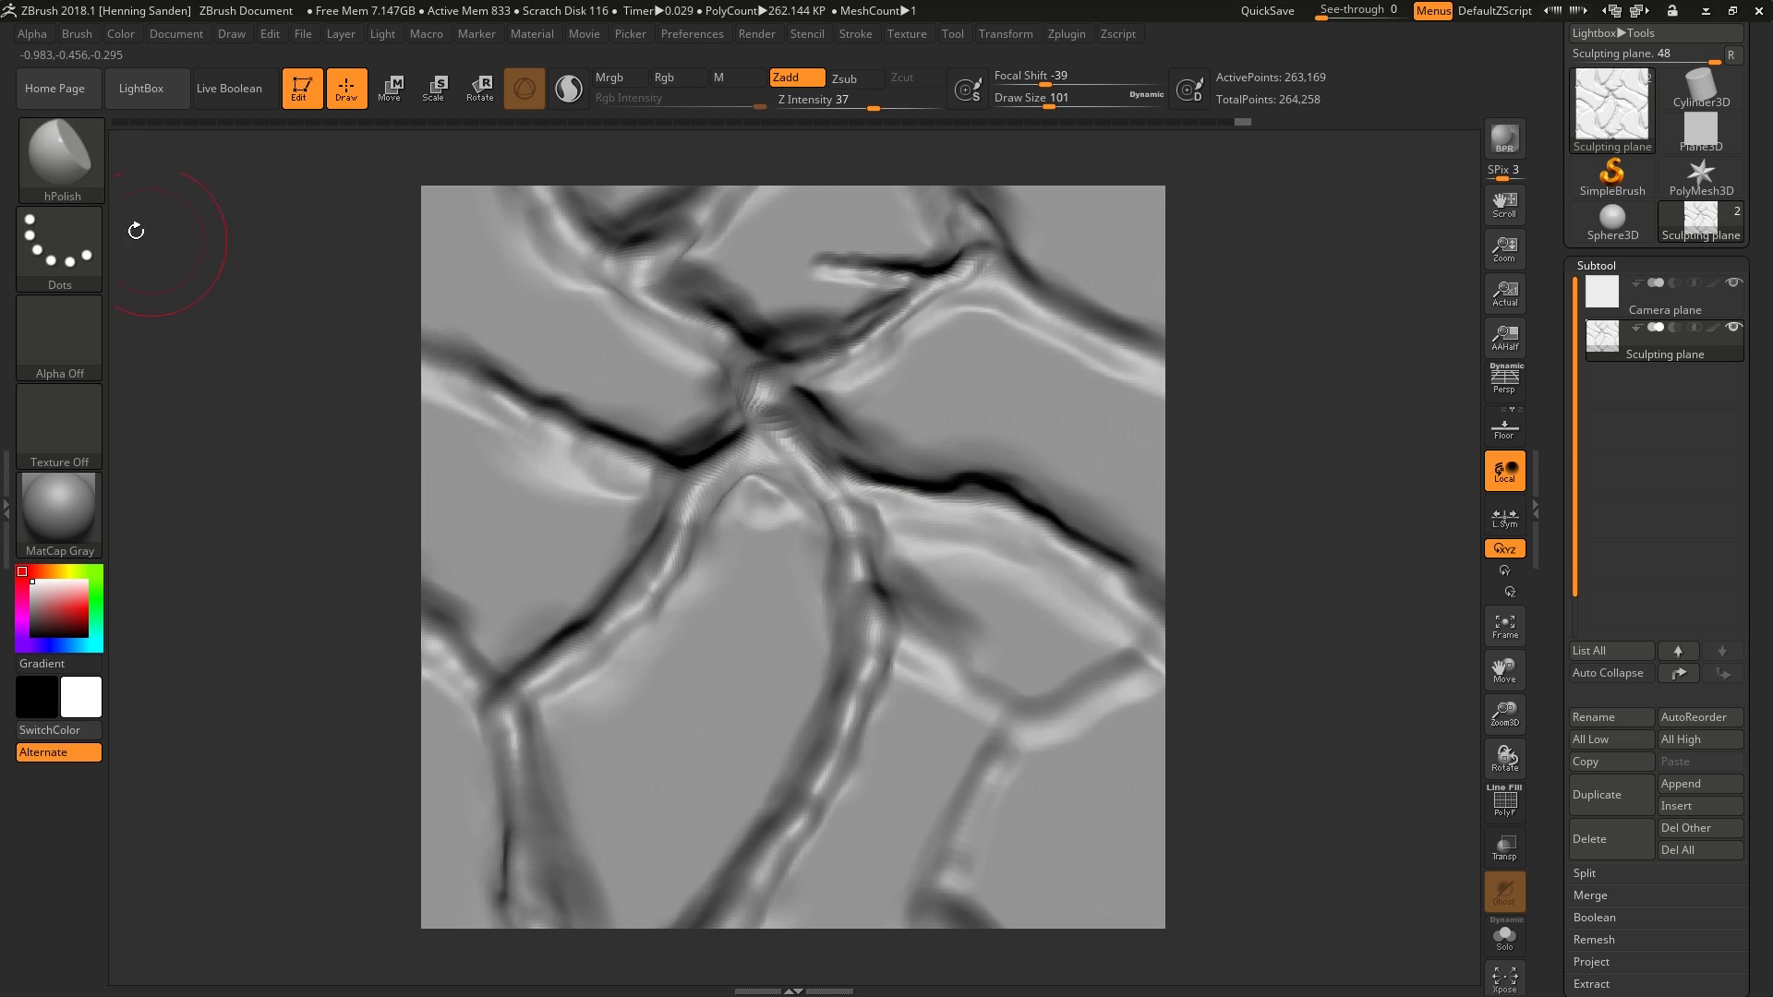
Set the hPolish brush's WrapMode, reduce the draw size and flatten the slopes of the ridges around the central junction and upper-left area
{"action": "left_click", "coordinate": [73, 31]}
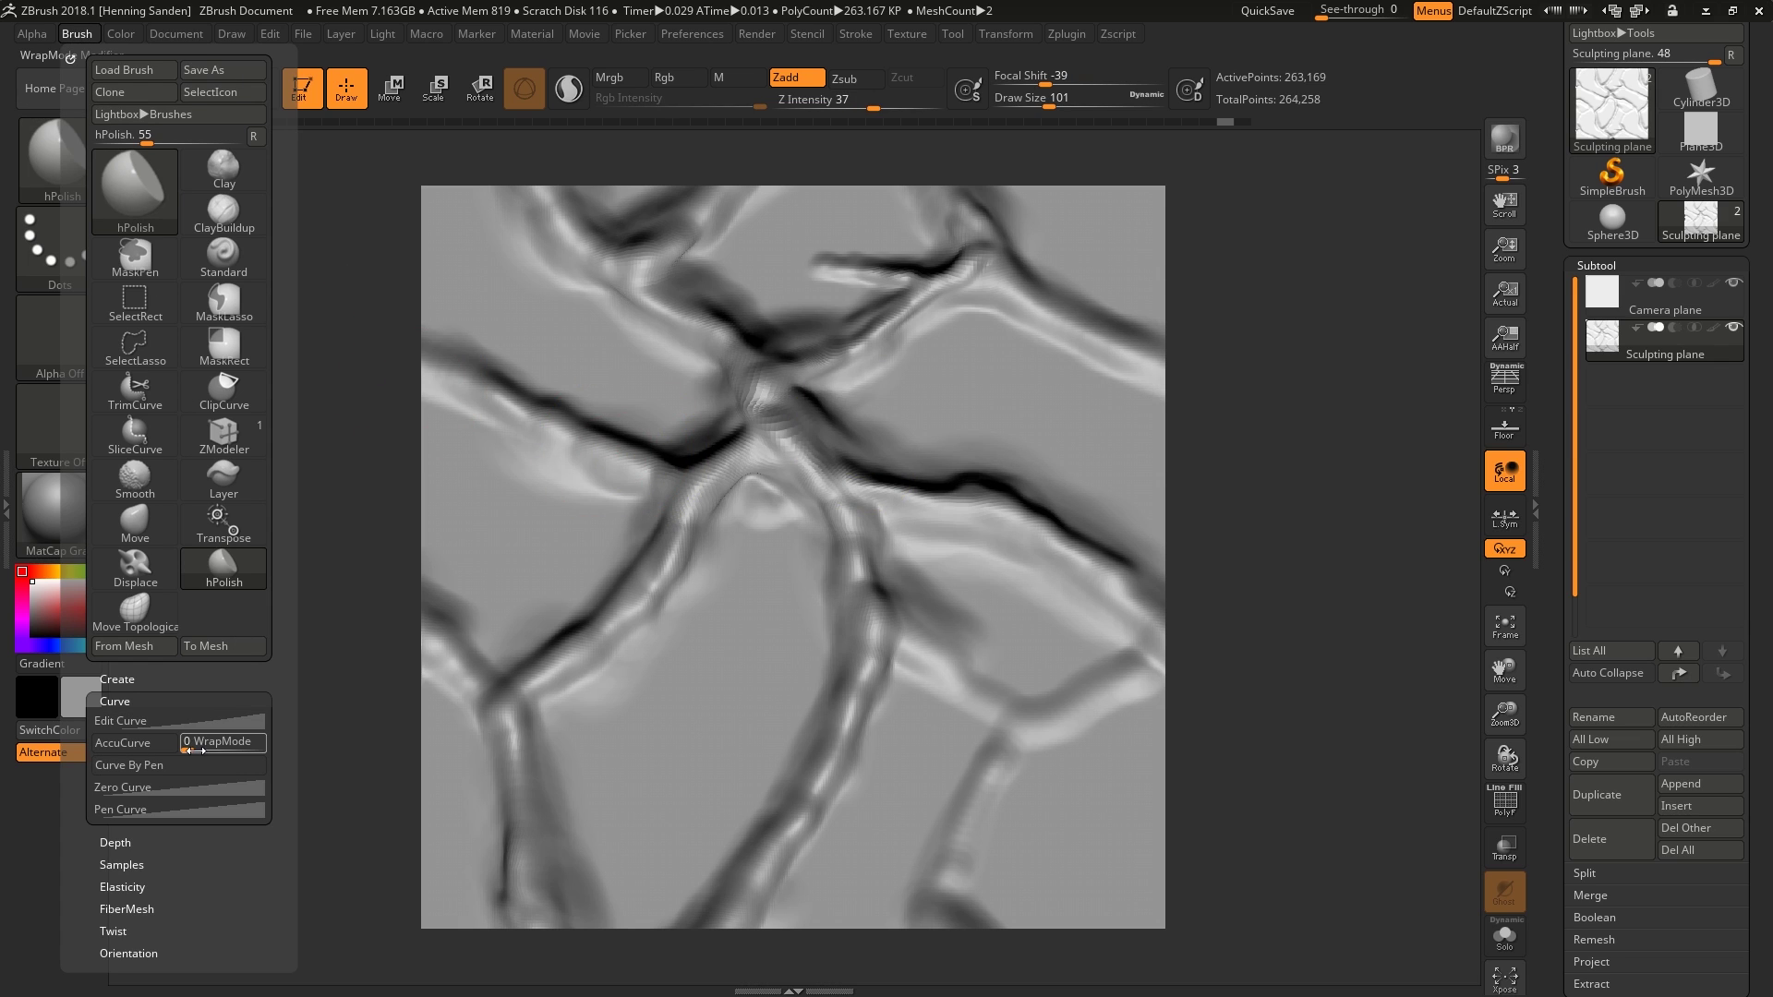
{"action": "key", "text": "bracketleft"}
{"action": "key", "text": "bracketleft"}
{"action": "mouse_move", "coordinate": [721, 517]}
{"action": "left_mouse_down"}
{"action": "mouse_move", "coordinate": [739, 498]}
{"action": "mouse_move", "coordinate": [663, 580]}
{"action": "left_mouse_up"}
{"action": "mouse_move", "coordinate": [695, 457]}
{"action": "left_mouse_down"}
{"action": "mouse_move", "coordinate": [720, 371]}
{"action": "mouse_move", "coordinate": [677, 337]}
{"action": "left_mouse_up"}
{"action": "left_click_drag", "start_coordinate": [528, 227], "coordinate": [532, 215]}
Polish the upper-left plate, the ridge running to the upper right and the right-hand ridges, varying the draw size between strokes
{"action": "key", "text": "bracketright"}
{"action": "key", "text": "bracketright"}
{"action": "mouse_move", "coordinate": [582, 364]}
{"action": "left_mouse_down"}
{"action": "mouse_move", "coordinate": [580, 388]}
{"action": "mouse_move", "coordinate": [605, 356]}
{"action": "left_mouse_up"}
{"action": "key", "text": "bracketright"}
{"action": "key", "text": "bracketleft"}
{"action": "key", "text": "bracketleft"}
{"action": "key", "text": "bracketleft"}
{"action": "mouse_move", "coordinate": [861, 384]}
{"action": "left_mouse_down"}
{"action": "mouse_move", "coordinate": [845, 367]}
{"action": "mouse_move", "coordinate": [910, 330]}
{"action": "mouse_move", "coordinate": [1035, 293]}
{"action": "mouse_move", "coordinate": [1116, 357]}
{"action": "mouse_move", "coordinate": [1058, 274]}
{"action": "mouse_move", "coordinate": [1114, 257]}
{"action": "mouse_move", "coordinate": [1062, 222]}
{"action": "mouse_move", "coordinate": [987, 217]}
{"action": "mouse_move", "coordinate": [998, 192]}
{"action": "left_mouse_up"}
{"action": "mouse_move", "coordinate": [1001, 798]}
{"action": "left_mouse_down"}
{"action": "mouse_move", "coordinate": [969, 848]}
{"action": "mouse_move", "coordinate": [951, 781]}
{"action": "mouse_move", "coordinate": [1062, 721]}
{"action": "mouse_move", "coordinate": [1069, 653]}
{"action": "mouse_move", "coordinate": [970, 591]}
{"action": "left_mouse_up"}
{"action": "mouse_move", "coordinate": [1018, 397]}
{"action": "left_mouse_down"}
{"action": "mouse_move", "coordinate": [927, 412]}
{"action": "mouse_move", "coordinate": [1104, 452]}
{"action": "mouse_move", "coordinate": [1053, 514]}
{"action": "left_mouse_up"}
Set the draw size to about 74 and flatten the right ridge branch, the central junction and the upper-left ridge
{"action": "key", "text": "bracketright"}
{"action": "key", "text": "s"}
{"action": "left_click", "coordinate": [1061, 472]}
{"action": "key", "text": "s"}
{"action": "mouse_move", "coordinate": [1039, 517]}
{"action": "left_mouse_down"}
{"action": "mouse_move", "coordinate": [974, 462]}
{"action": "mouse_move", "coordinate": [942, 473]}
{"action": "mouse_move", "coordinate": [790, 414]}
{"action": "left_mouse_up"}
{"action": "mouse_move", "coordinate": [748, 330]}
{"action": "left_mouse_down"}
{"action": "mouse_move", "coordinate": [663, 234]}
{"action": "mouse_move", "coordinate": [574, 203]}
{"action": "left_mouse_up"}
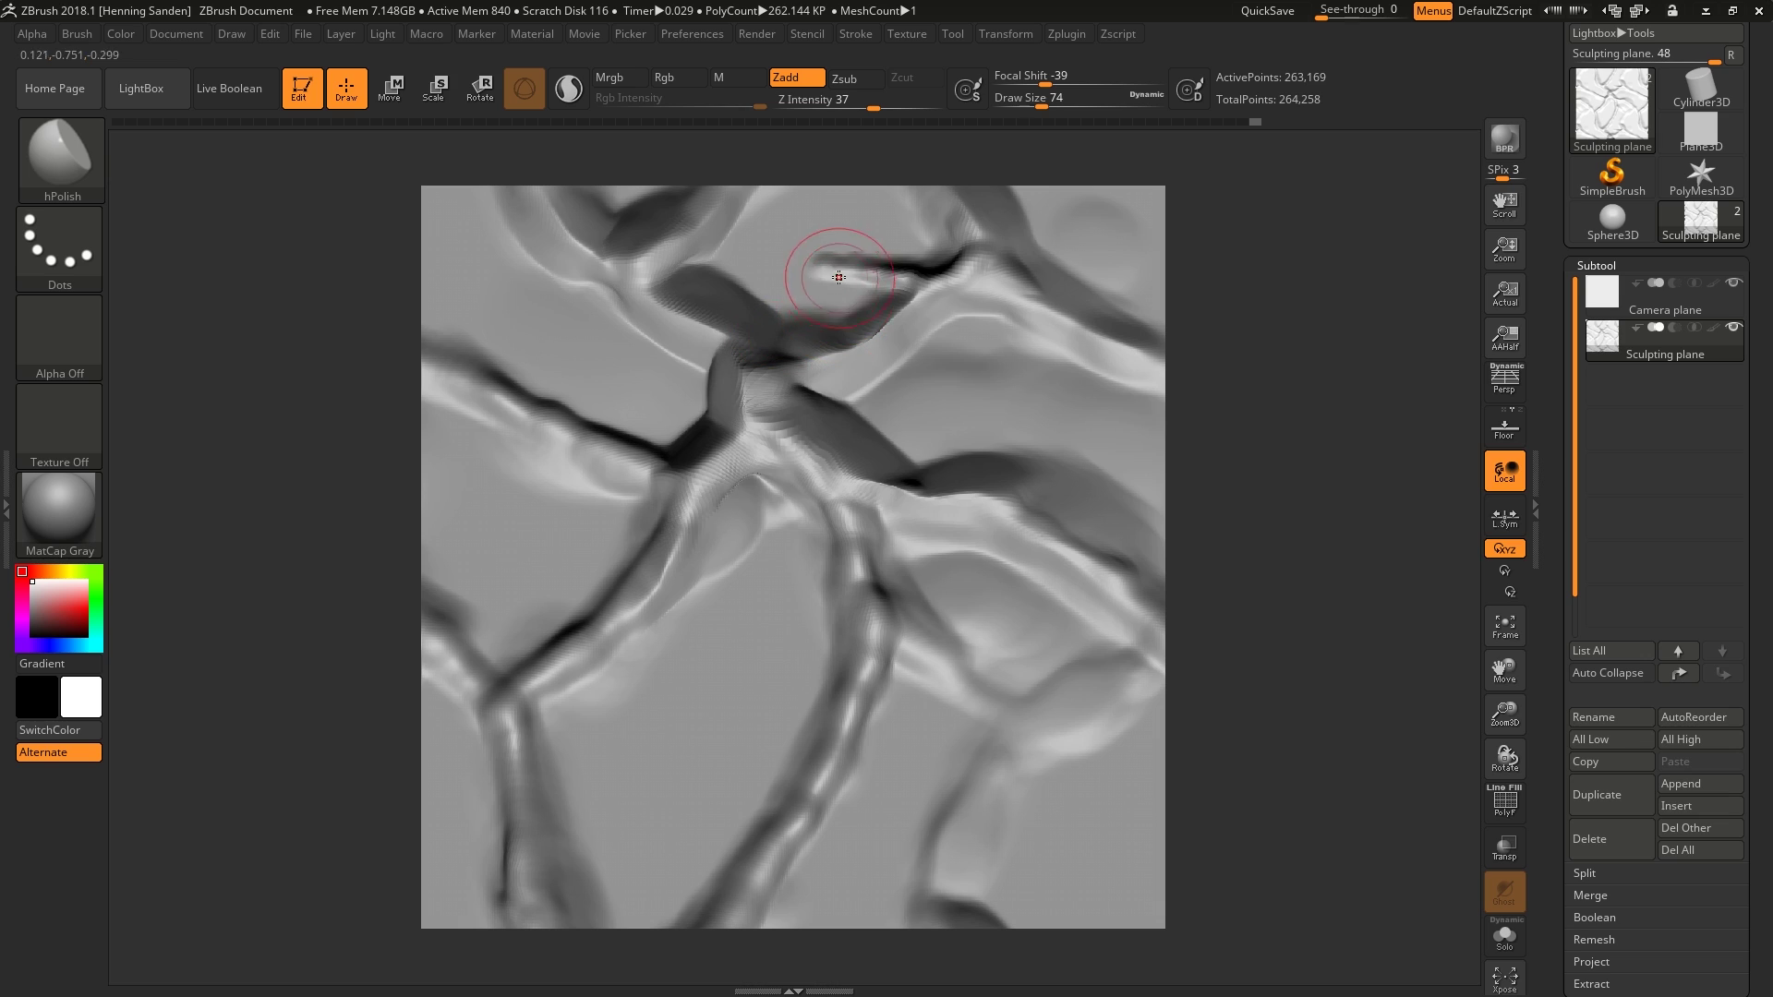
Soften the short crack in the upper-right area, reducing the draw size to about 46
{"action": "left_click_drag", "start_coordinate": [840, 281], "coordinate": [806, 273]}
{"action": "key", "text": "s"}
{"action": "left_click_drag", "start_coordinate": [912, 270], "coordinate": [900, 268]}
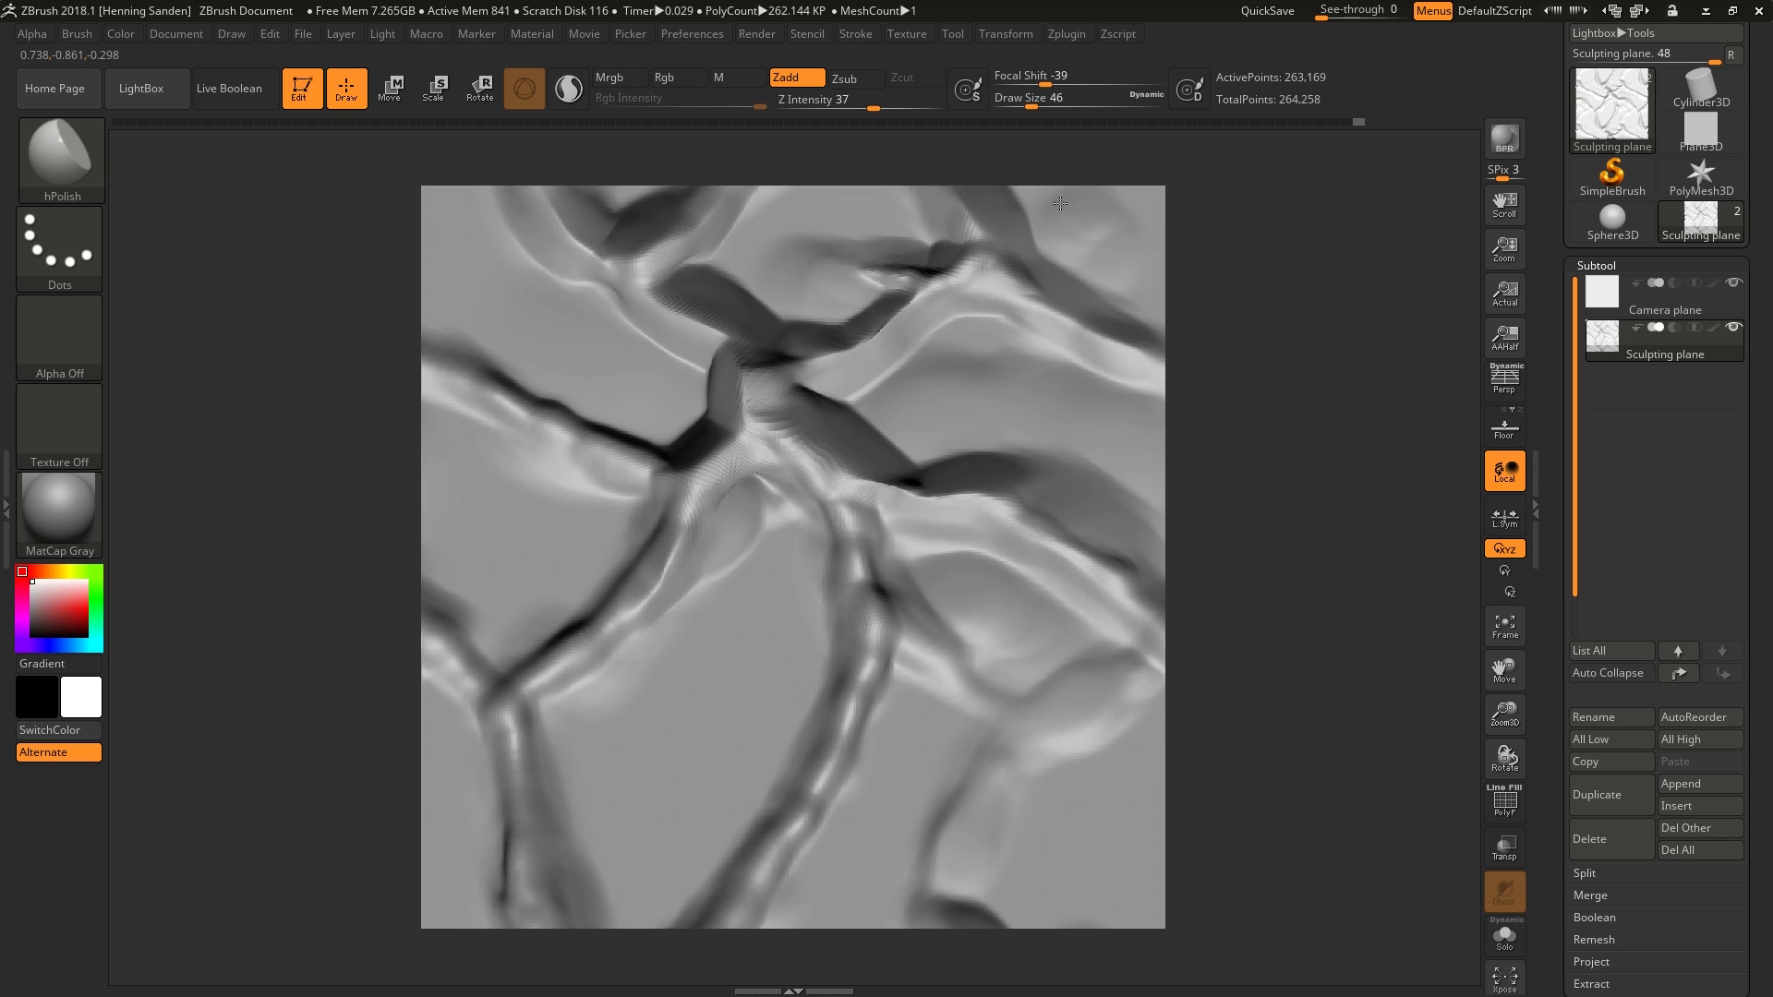
Enlarge the draw size to about 71 and polish the lower central ridge, the lower-right plate and the left ridge
{"action": "key", "text": "bracketright"}
{"action": "mouse_move", "coordinate": [950, 757]}
{"action": "left_mouse_down"}
{"action": "mouse_move", "coordinate": [915, 730]}
{"action": "mouse_move", "coordinate": [835, 855]}
{"action": "left_mouse_up"}
{"action": "mouse_move", "coordinate": [785, 795]}
{"action": "left_mouse_down"}
{"action": "mouse_move", "coordinate": [854, 595]}
{"action": "mouse_move", "coordinate": [831, 629]}
{"action": "left_mouse_up"}
{"action": "mouse_move", "coordinate": [810, 563]}
{"action": "left_mouse_down"}
{"action": "mouse_move", "coordinate": [767, 485]}
{"action": "mouse_move", "coordinate": [711, 518]}
{"action": "mouse_move", "coordinate": [657, 501]}
{"action": "mouse_move", "coordinate": [568, 638]}
{"action": "mouse_move", "coordinate": [487, 674]}
{"action": "mouse_move", "coordinate": [427, 589]}
{"action": "left_mouse_up"}
{"action": "left_click_drag", "start_coordinate": [1113, 554], "coordinate": [1059, 517]}
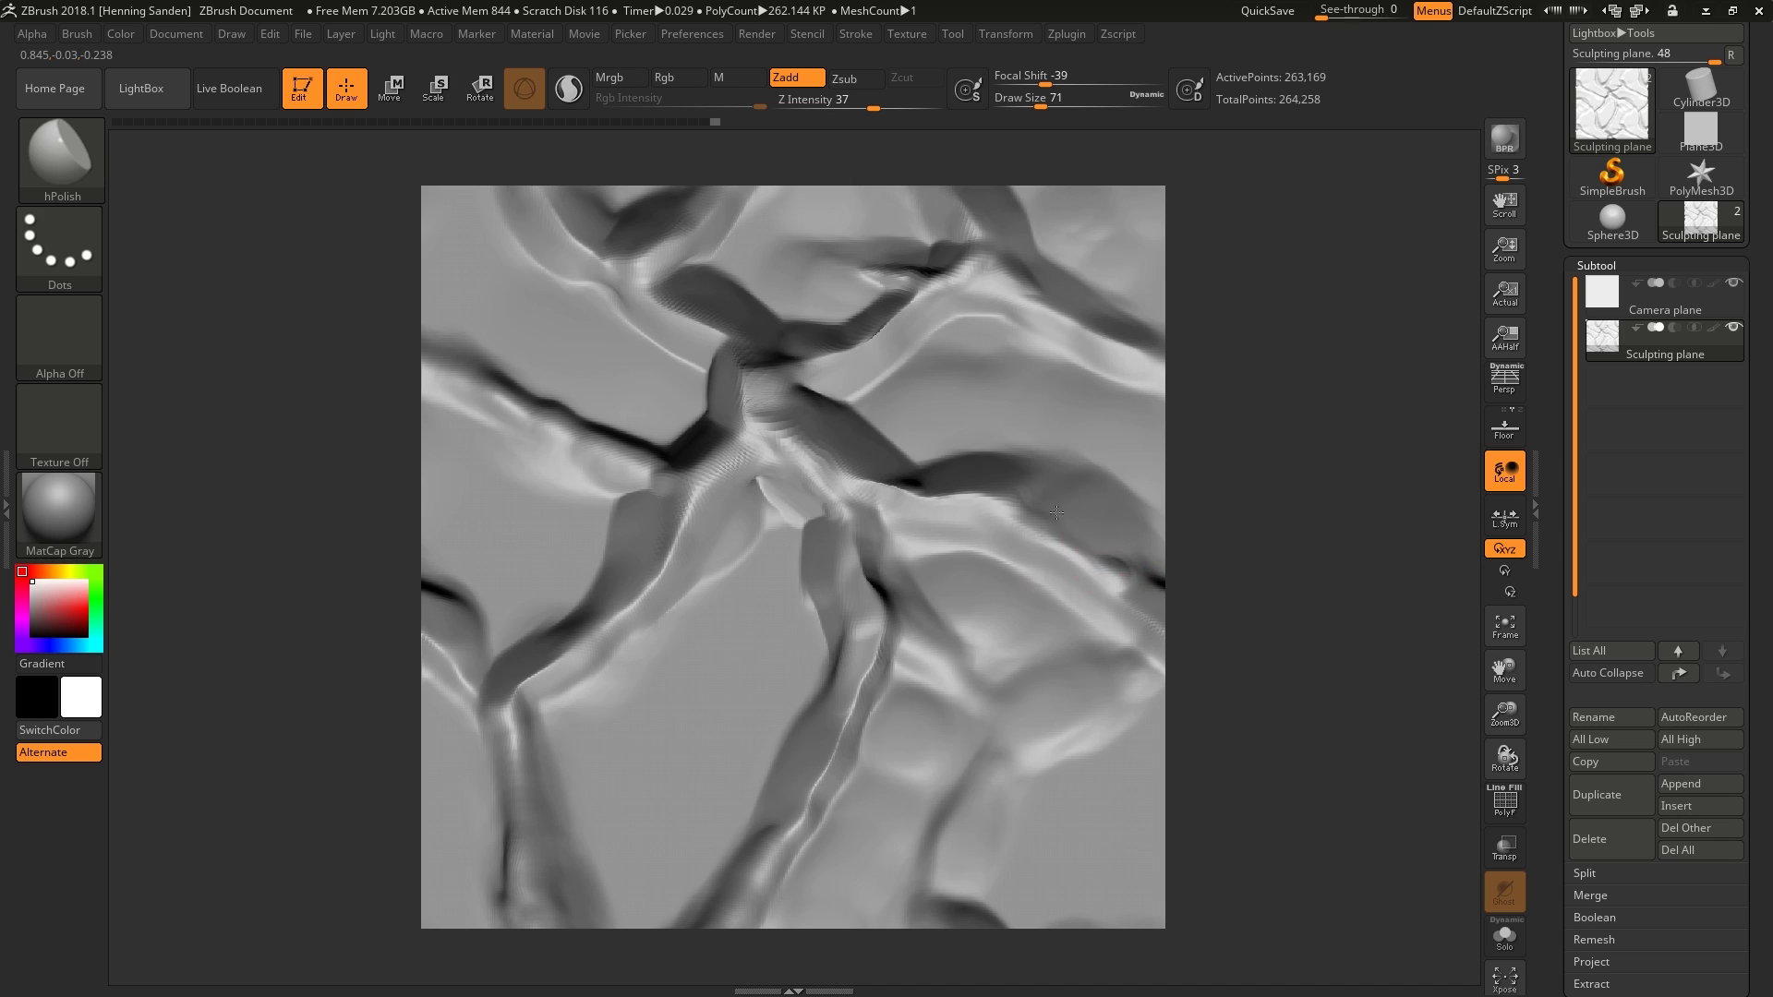
Polish the plate between the two lower ridges and the lower-left ridge, enlarging the draw size to about 94
{"action": "mouse_move", "coordinate": [774, 516]}
{"action": "left_mouse_down"}
{"action": "mouse_move", "coordinate": [743, 596]}
{"action": "mouse_move", "coordinate": [614, 739]}
{"action": "mouse_move", "coordinate": [568, 737]}
{"action": "mouse_move", "coordinate": [557, 693]}
{"action": "left_mouse_up"}
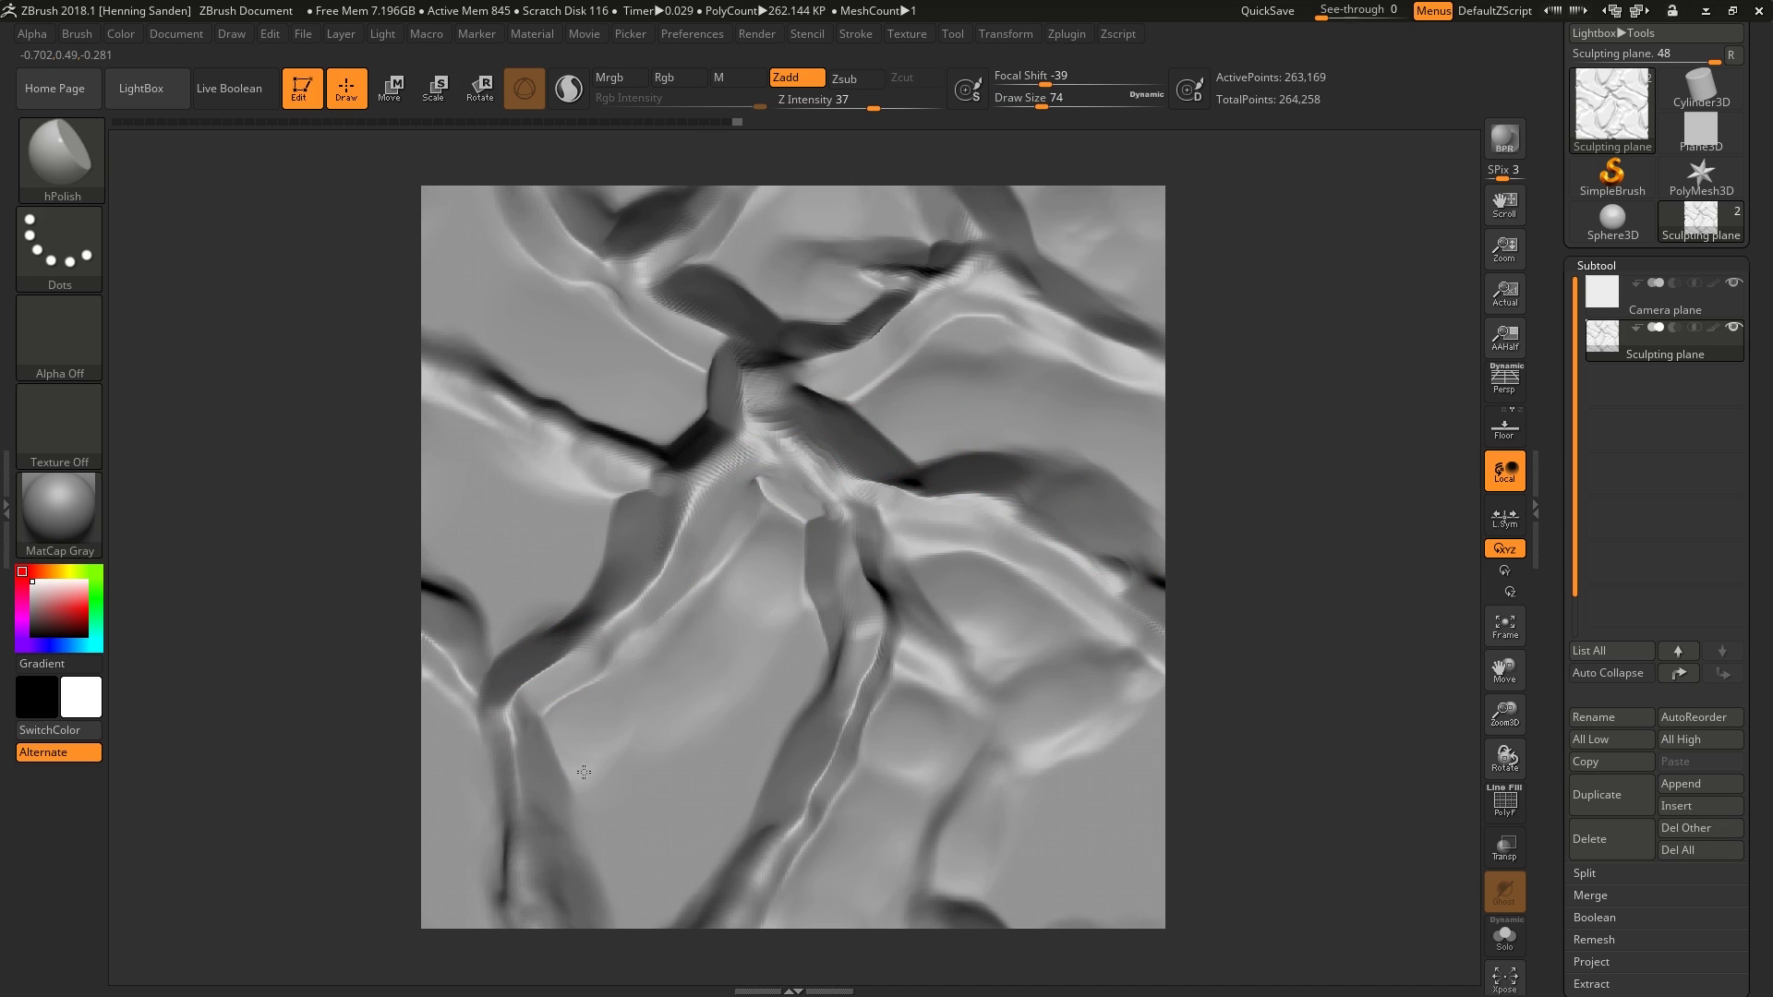
{"action": "left_click_drag", "start_coordinate": [489, 807], "coordinate": [487, 767]}
{"action": "key", "text": "s"}
{"action": "left_click_drag", "start_coordinate": [494, 761], "coordinate": [501, 761]}
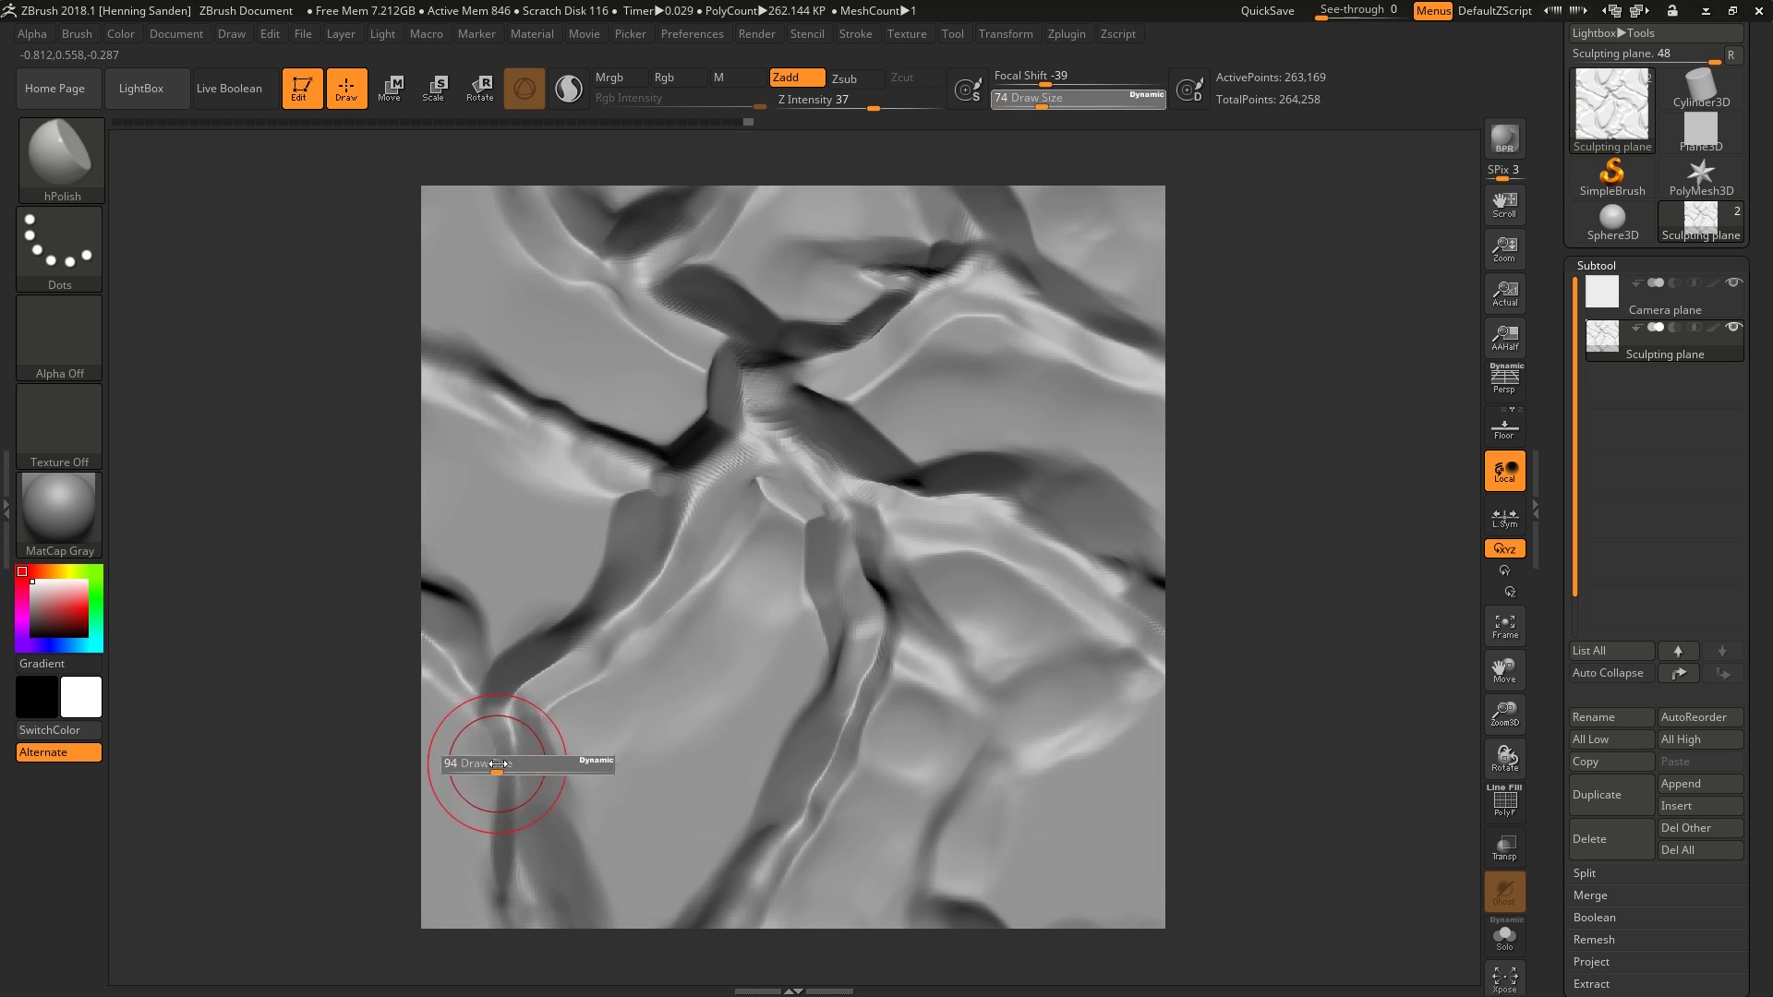
Flatten the bumps on the lower central plate beside the ridge, varying the draw size from about 44 to 83
{"action": "mouse_move", "coordinate": [778, 696]}
{"action": "left_mouse_down"}
{"action": "mouse_move", "coordinate": [767, 653]}
{"action": "mouse_move", "coordinate": [788, 631]}
{"action": "mouse_move", "coordinate": [756, 638]}
{"action": "mouse_move", "coordinate": [777, 635]}
{"action": "mouse_move", "coordinate": [797, 709]}
{"action": "mouse_move", "coordinate": [840, 666]}
{"action": "left_mouse_up"}
{"action": "key", "text": "s"}
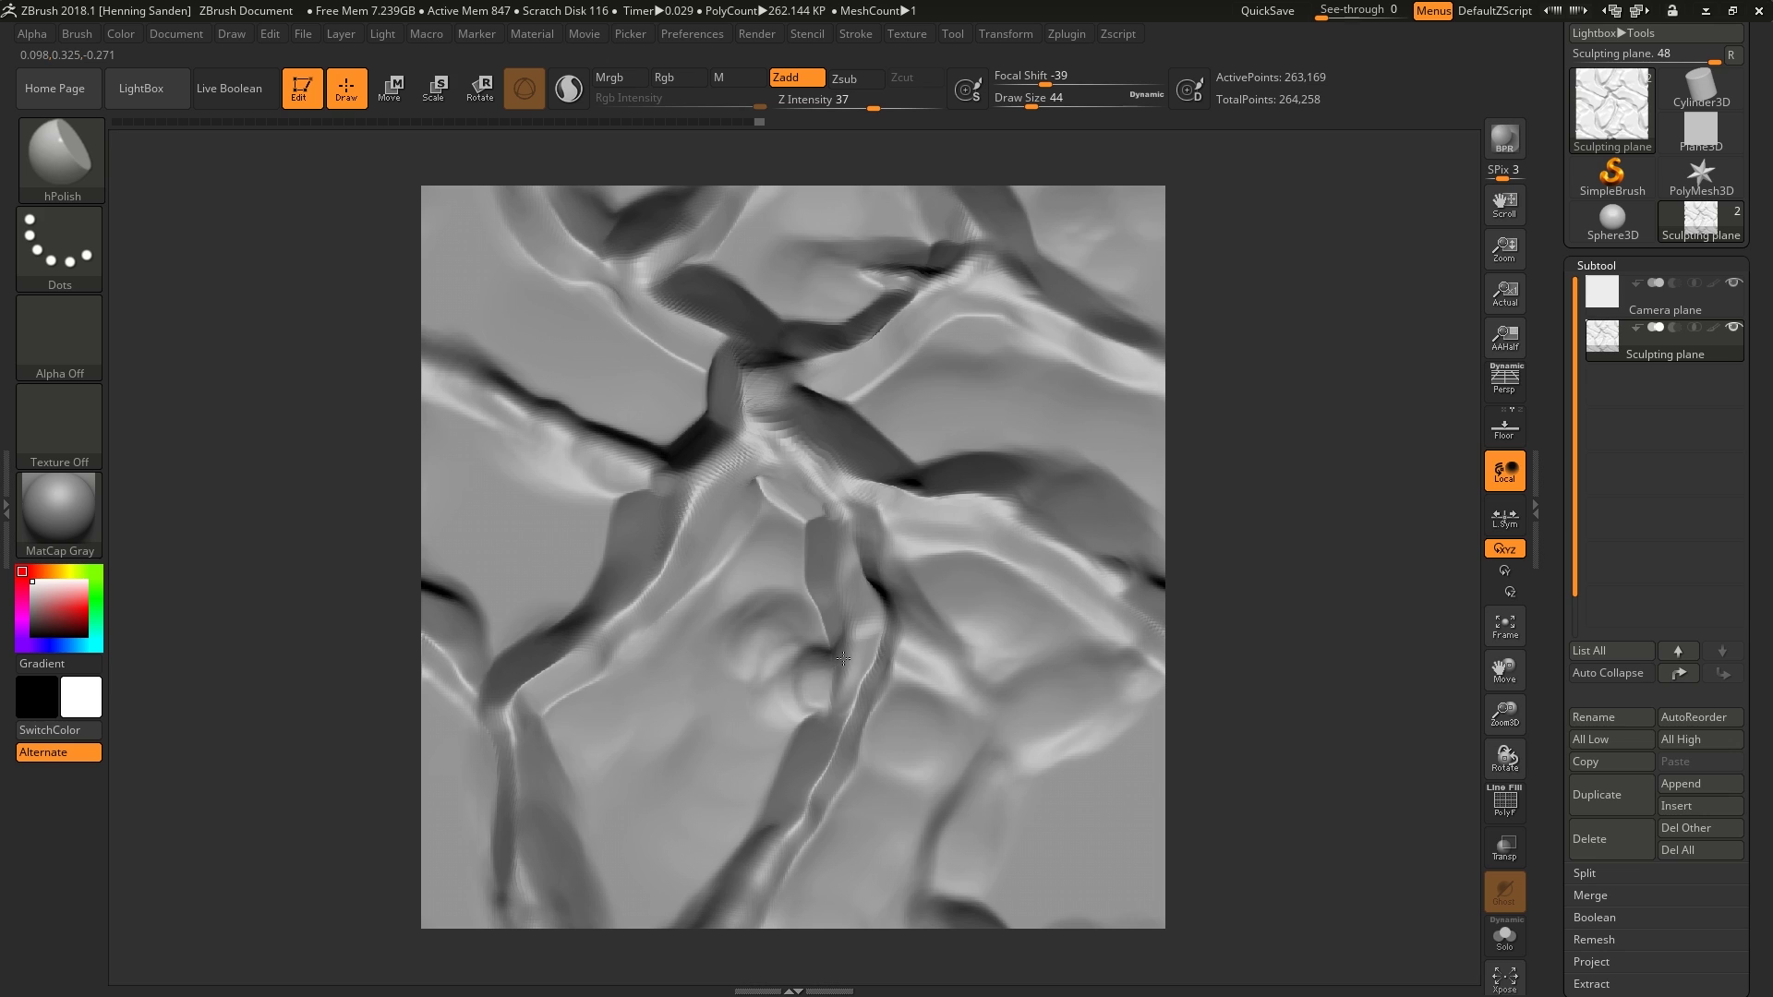
{"action": "key", "text": "s"}
{"action": "left_click_drag", "start_coordinate": [791, 605], "coordinate": [802, 605]}
{"action": "mouse_move", "coordinate": [841, 651]}
{"action": "left_mouse_down"}
{"action": "mouse_move", "coordinate": [823, 693]}
{"action": "mouse_move", "coordinate": [789, 665]}
{"action": "mouse_move", "coordinate": [769, 675]}
{"action": "mouse_move", "coordinate": [791, 586]}
{"action": "mouse_move", "coordinate": [720, 563]}
{"action": "mouse_move", "coordinate": [705, 697]}
{"action": "left_mouse_up"}
Switch to the Standard brush at a draw size of about 17 and sharpen the creases along the ridges
{"action": "key", "text": "b"}
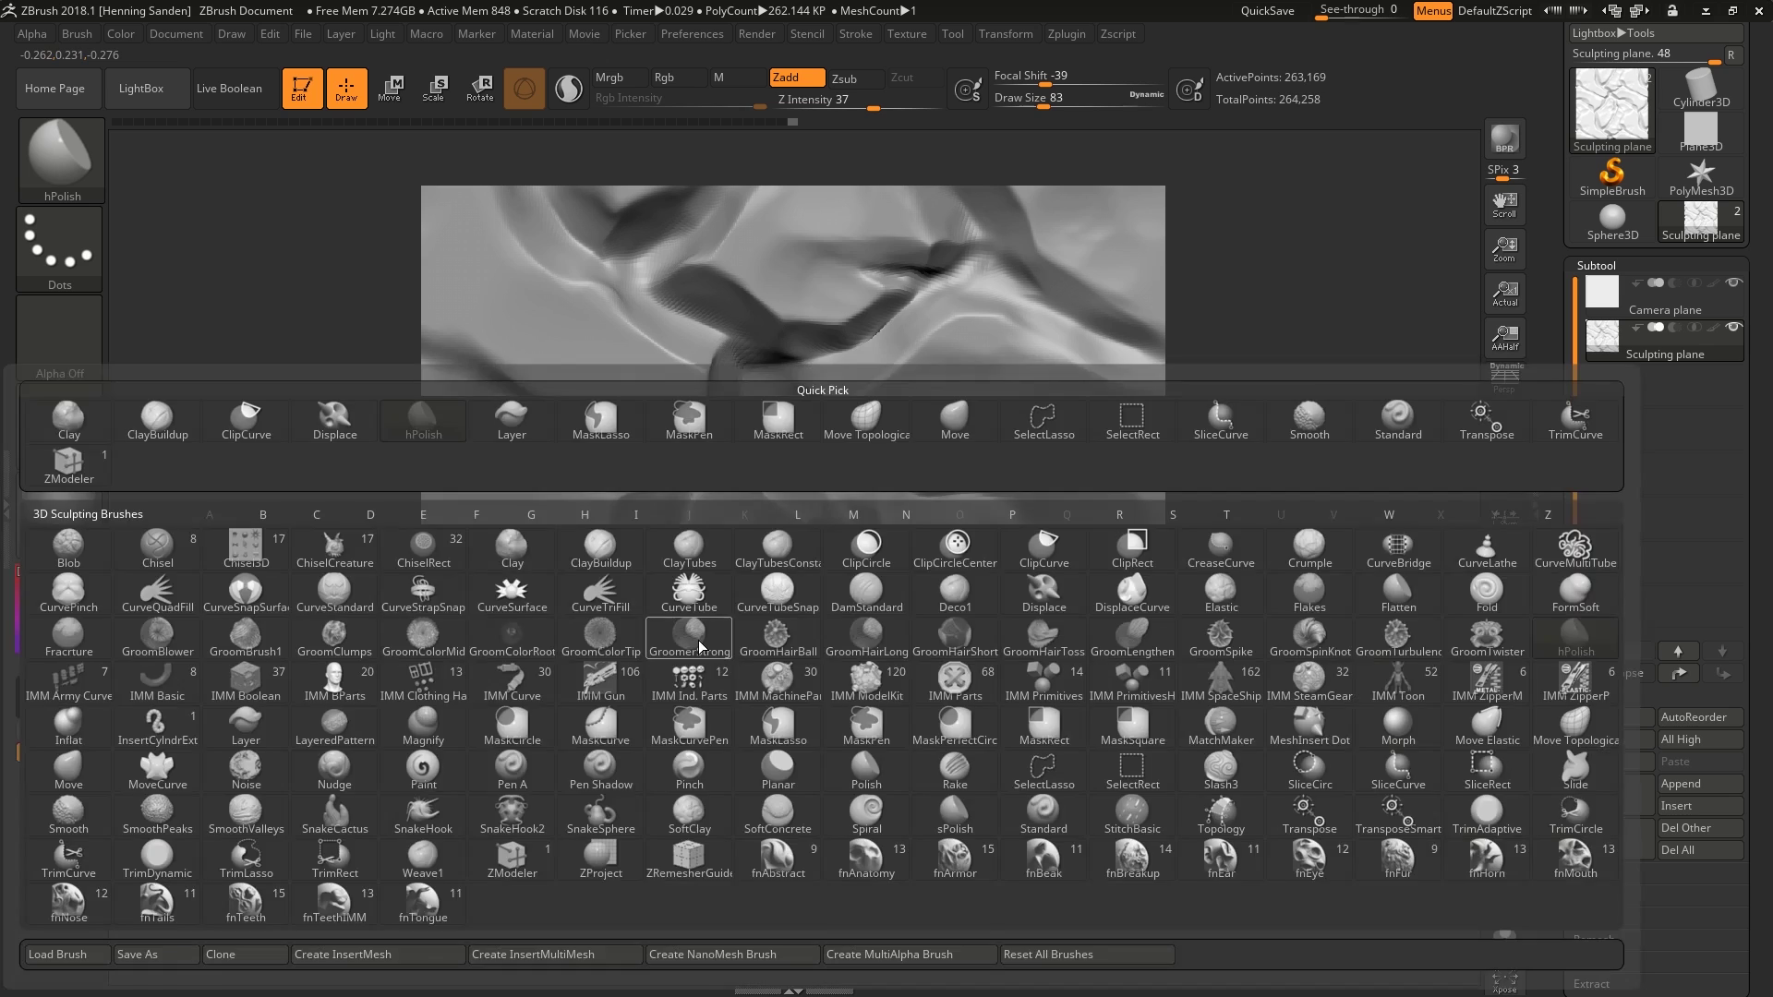
{"action": "key", "text": "s"}
{"action": "key", "text": "t"}
{"action": "key", "text": "bracketleft"}
{"action": "key", "text": "bracketleft"}
{"action": "key", "text": "bracketleft"}
{"action": "key", "text": "bracketleft"}
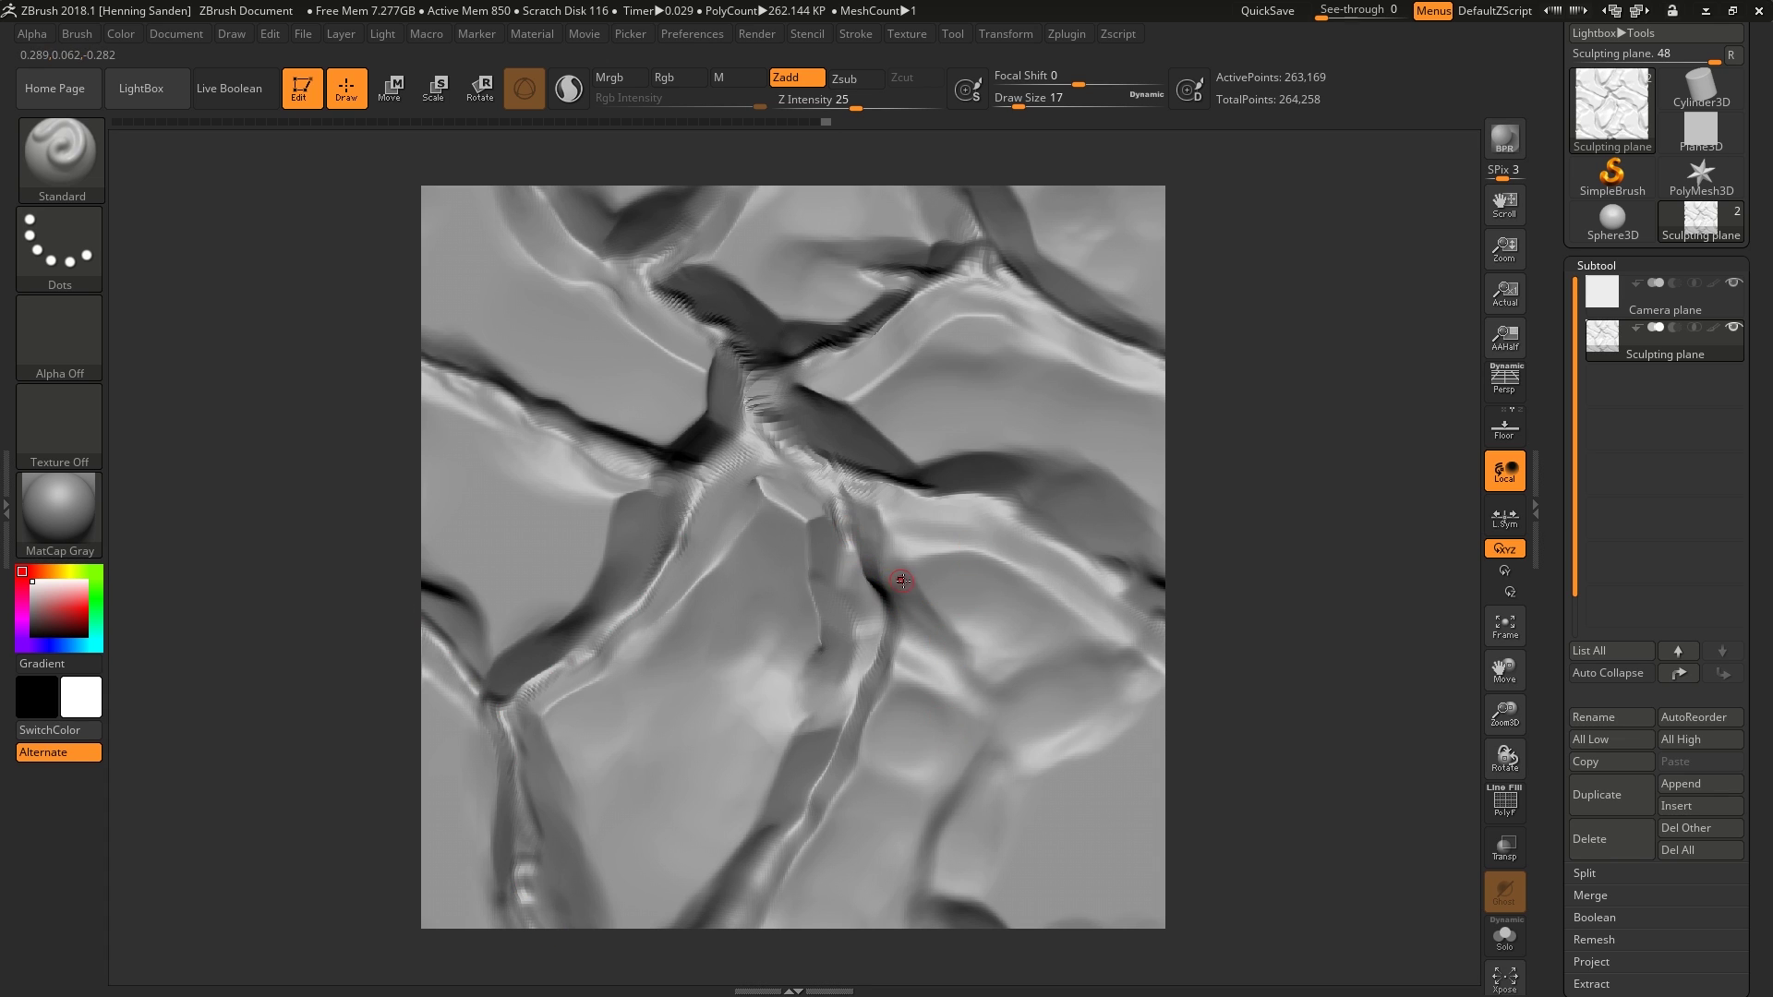
Return to the hPolish brush at draw size 68 and polish the lower central plate and neighbouring areas
{"action": "key", "text": "b"}
{"action": "key", "text": "h"}
{"action": "key", "text": "p"}
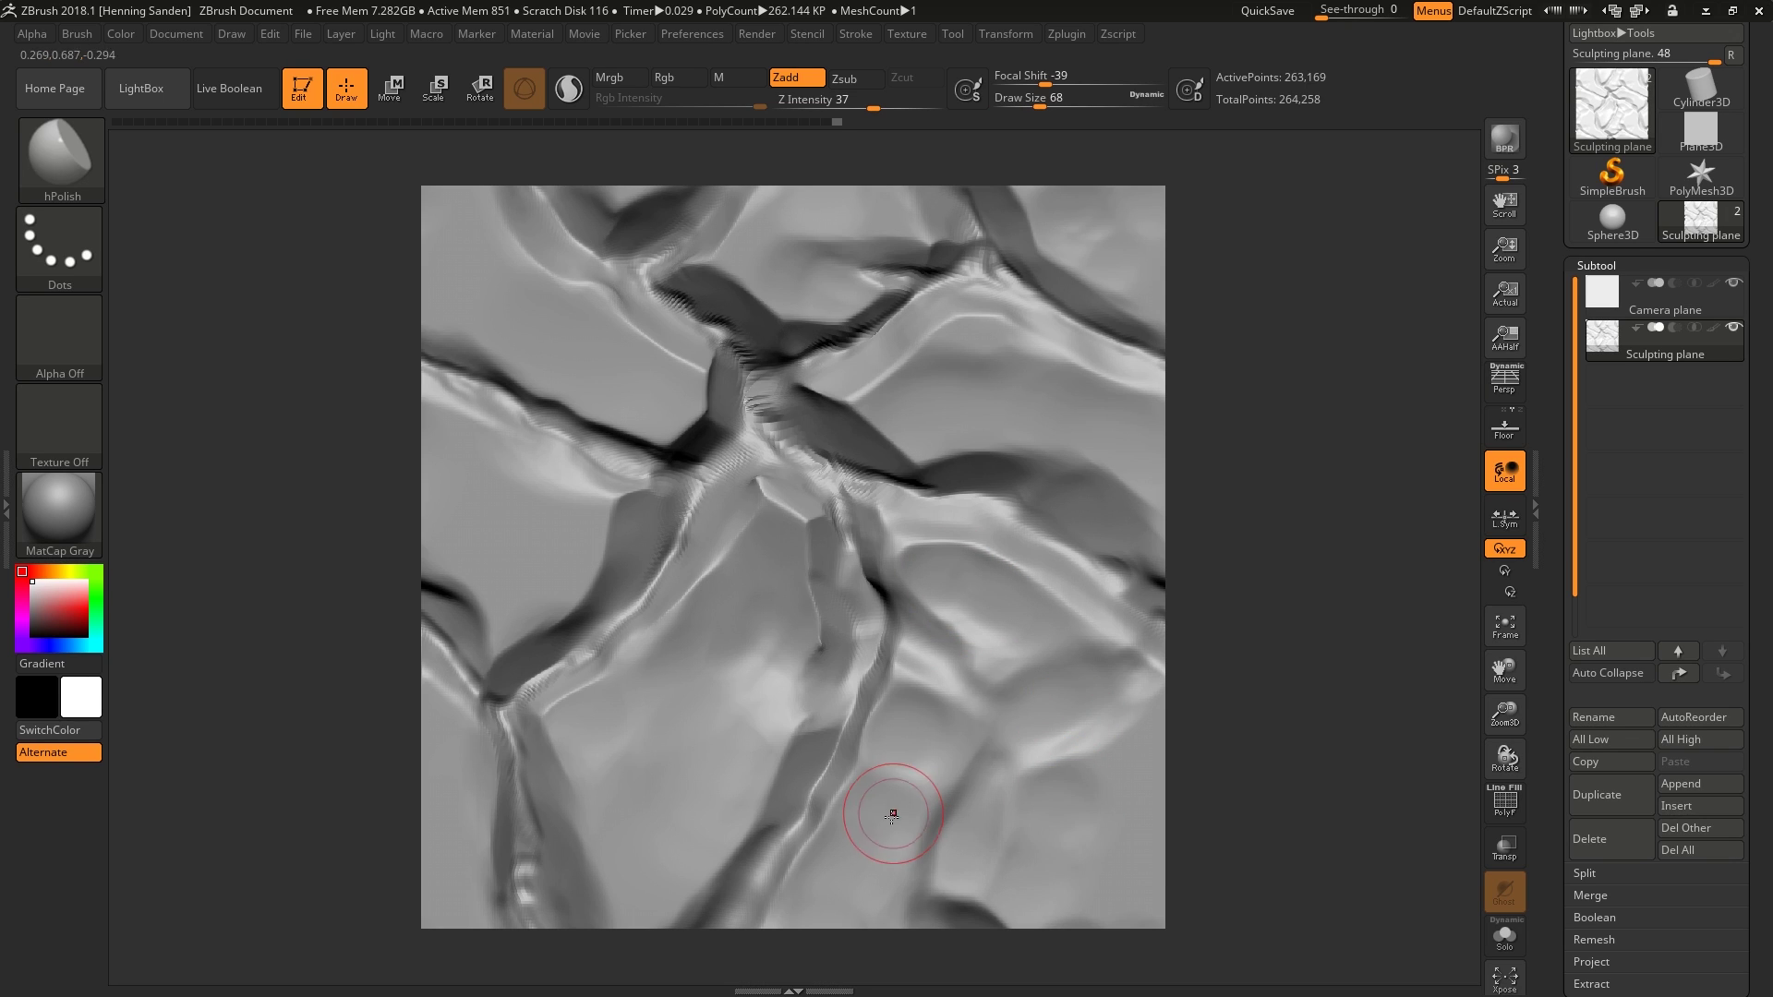
{"action": "mouse_move", "coordinate": [716, 726]}
{"action": "left_mouse_down"}
{"action": "mouse_move", "coordinate": [752, 753]}
{"action": "mouse_move", "coordinate": [684, 878]}
{"action": "mouse_move", "coordinate": [633, 896]}
{"action": "left_mouse_up"}
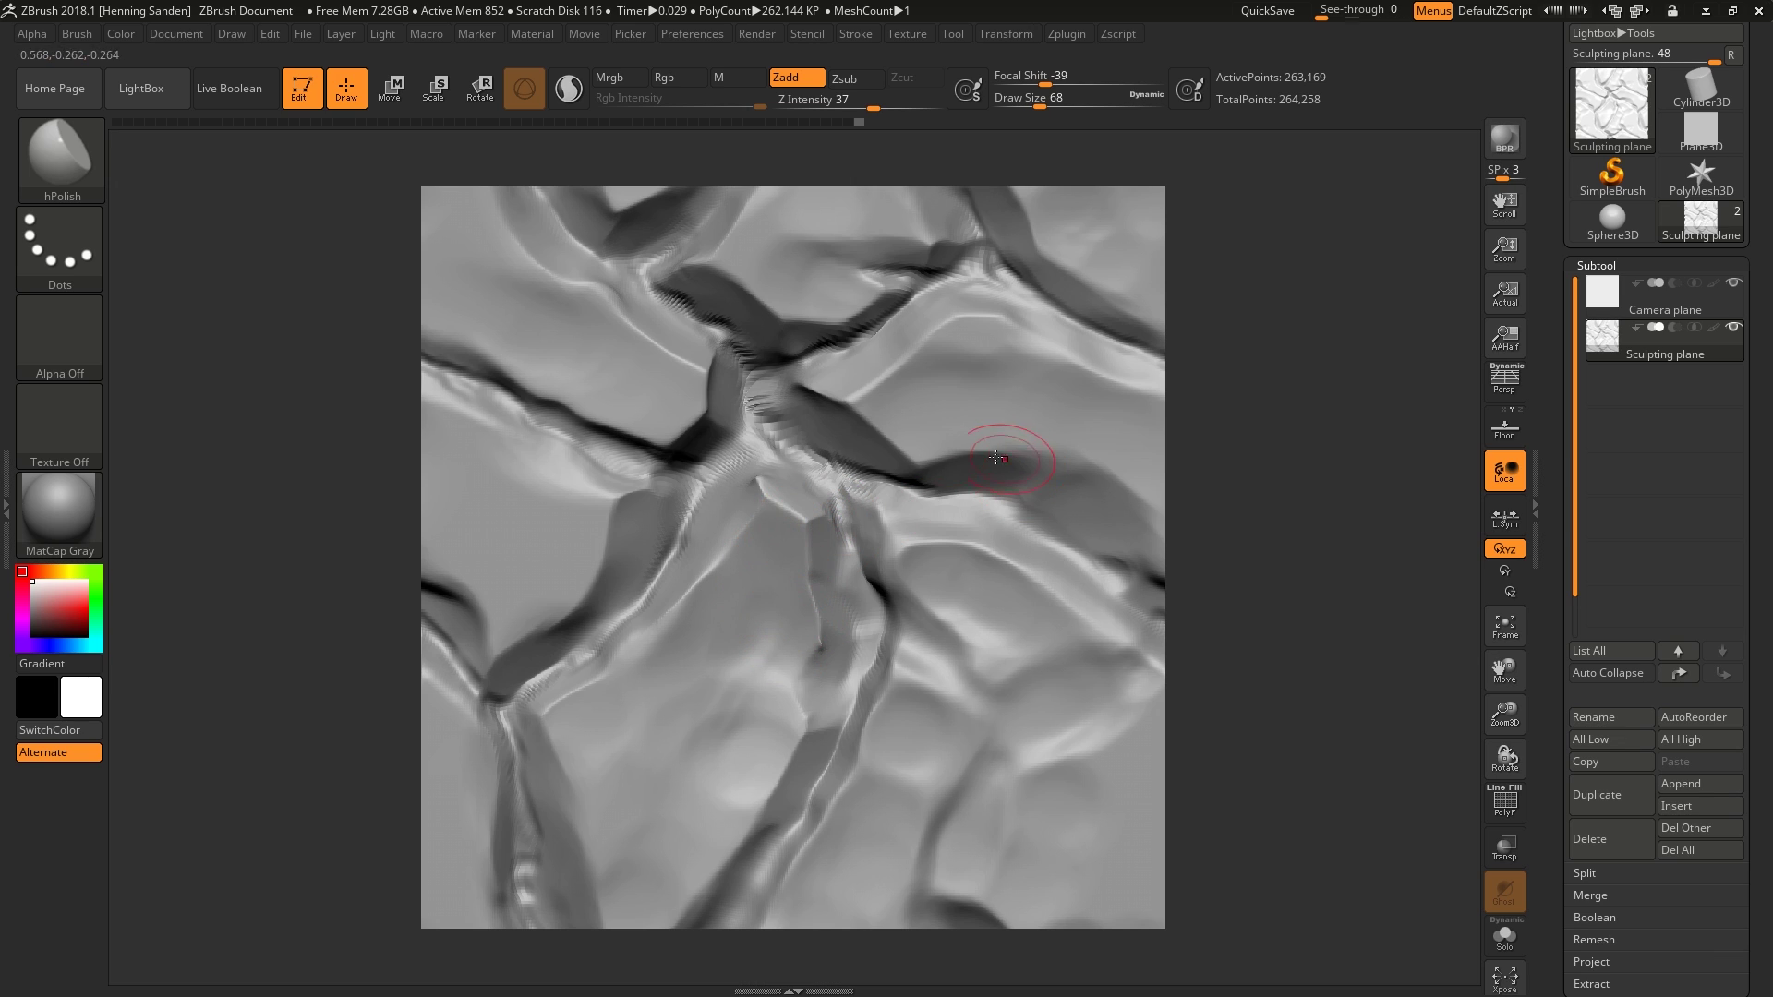
Review the document's width and height and grab the sculpted document as a new alpha
{"action": "left_click", "coordinate": [164, 34]}
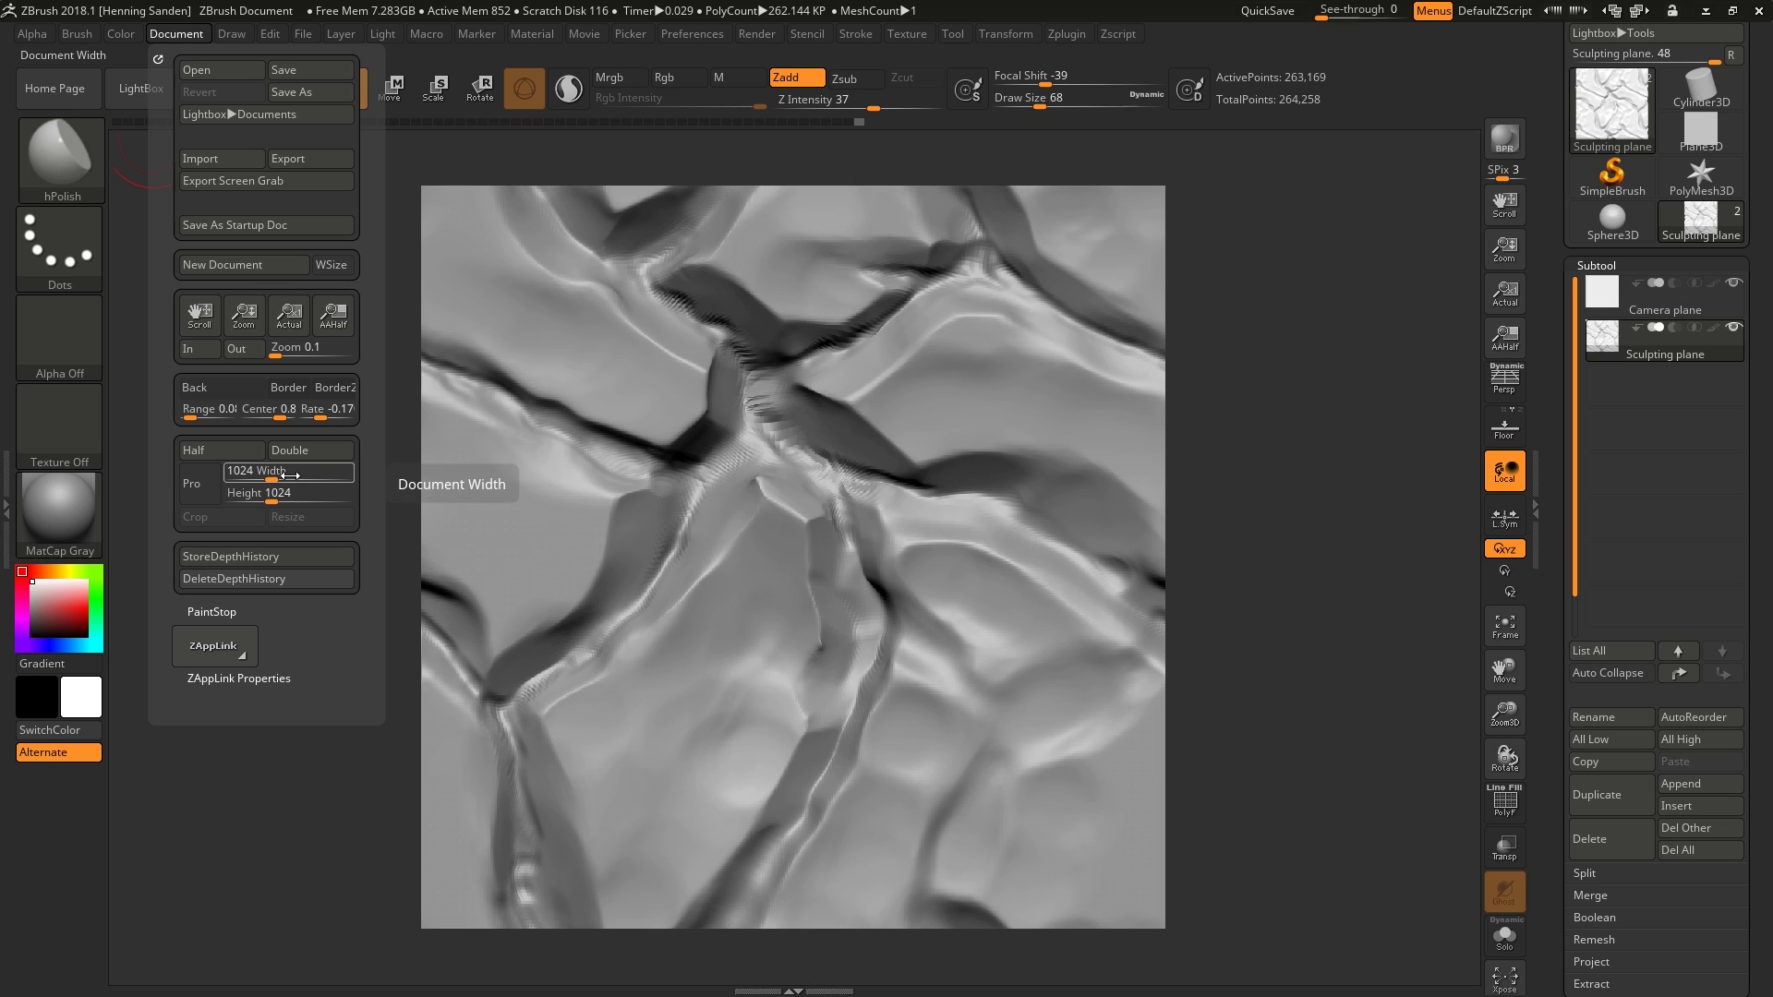
{"action": "left_click", "coordinate": [31, 34]}
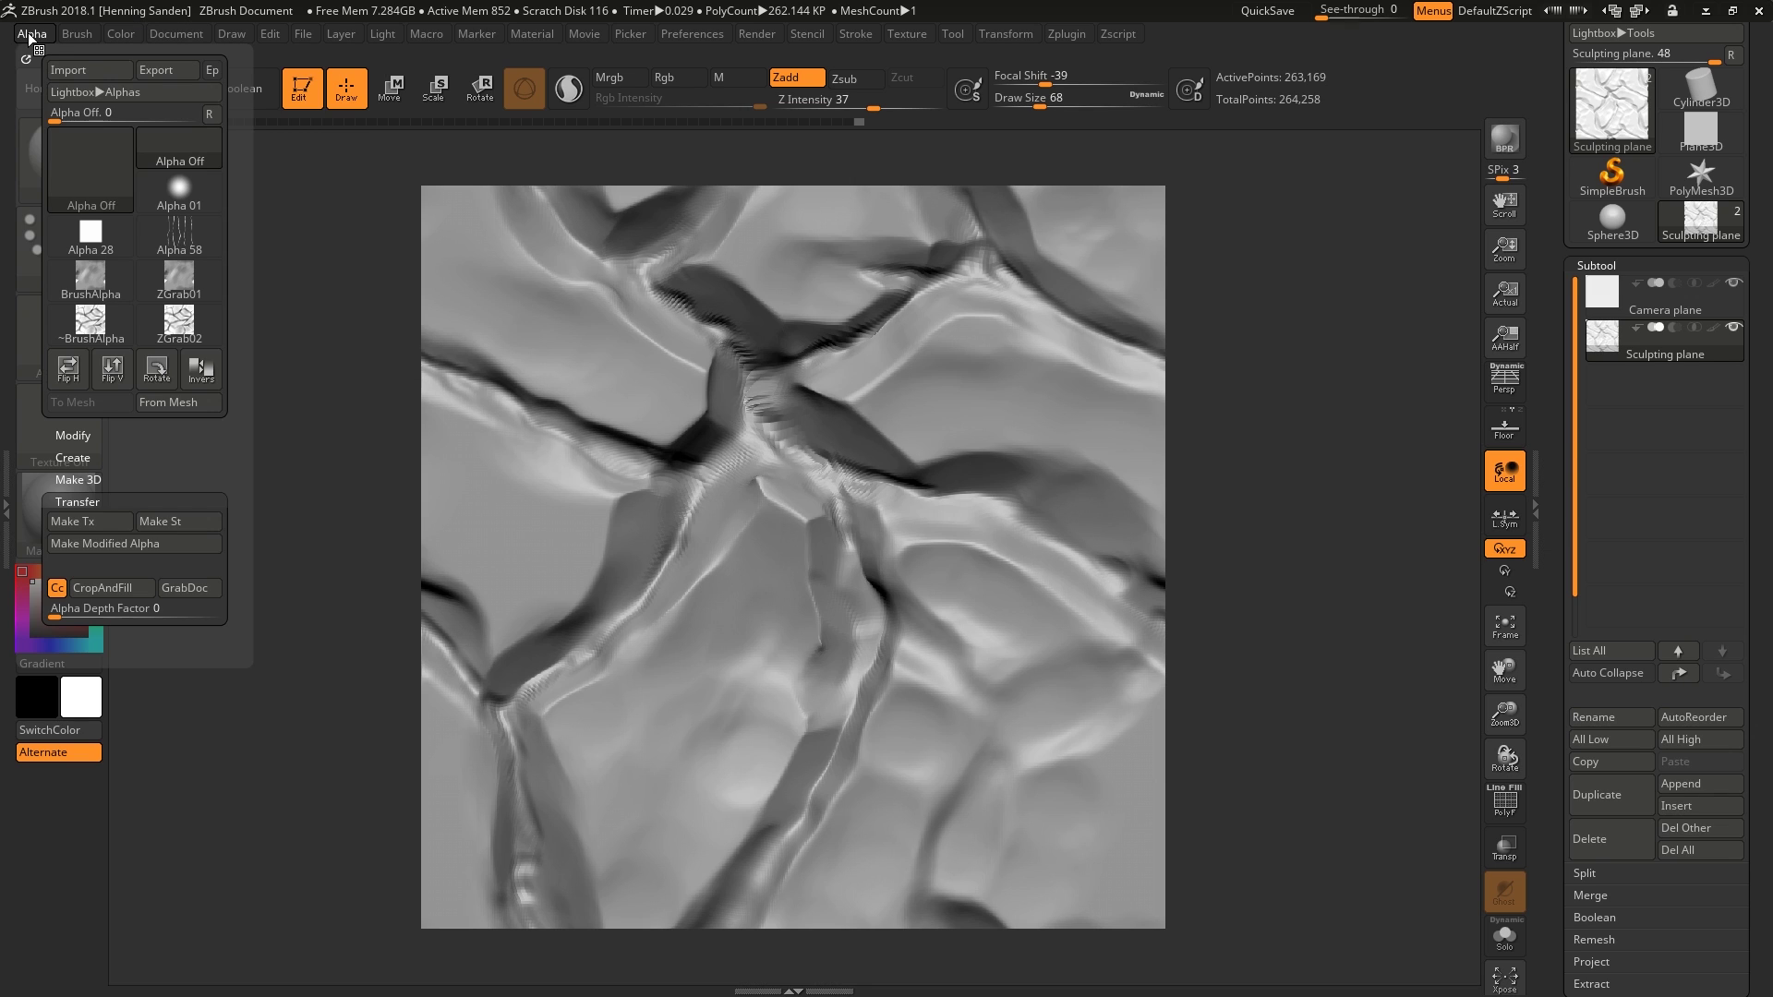
{"action": "left_click", "coordinate": [93, 499]}
{"action": "left_click", "coordinate": [77, 501]}
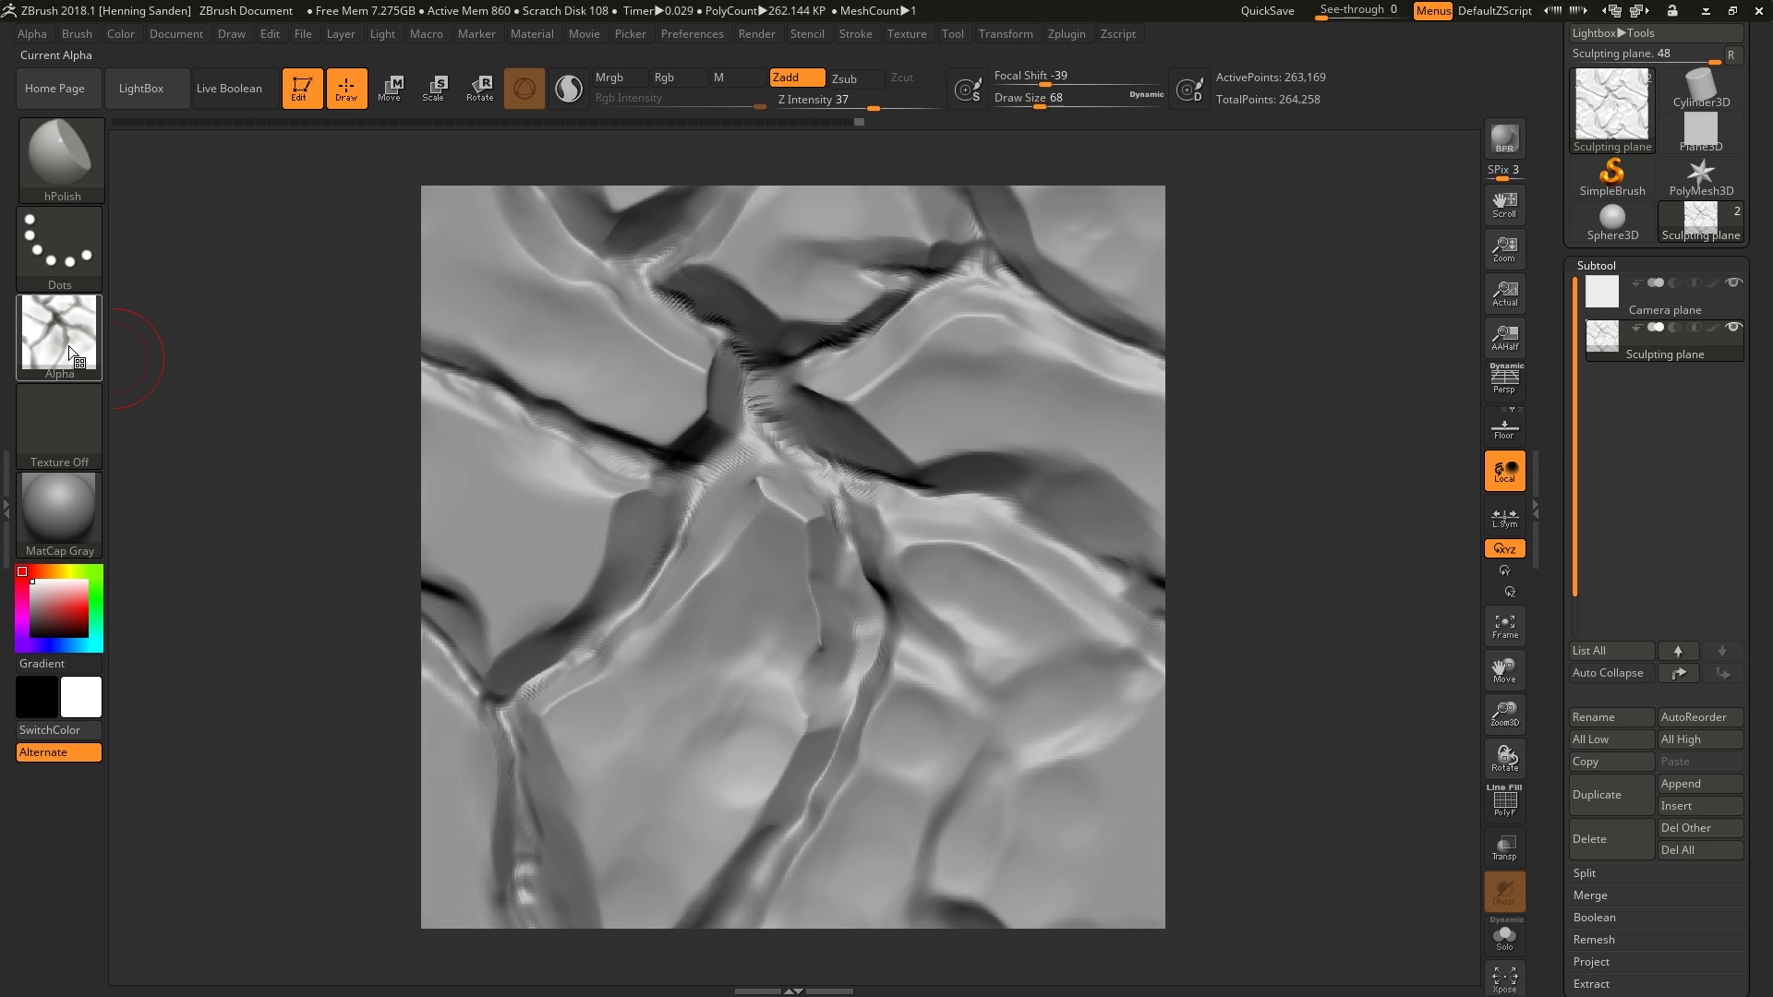
Export the grabbed alpha as ZGrab03.psd to the zbtile folder on the Desktop
{"action": "left_click", "coordinate": [69, 351]}
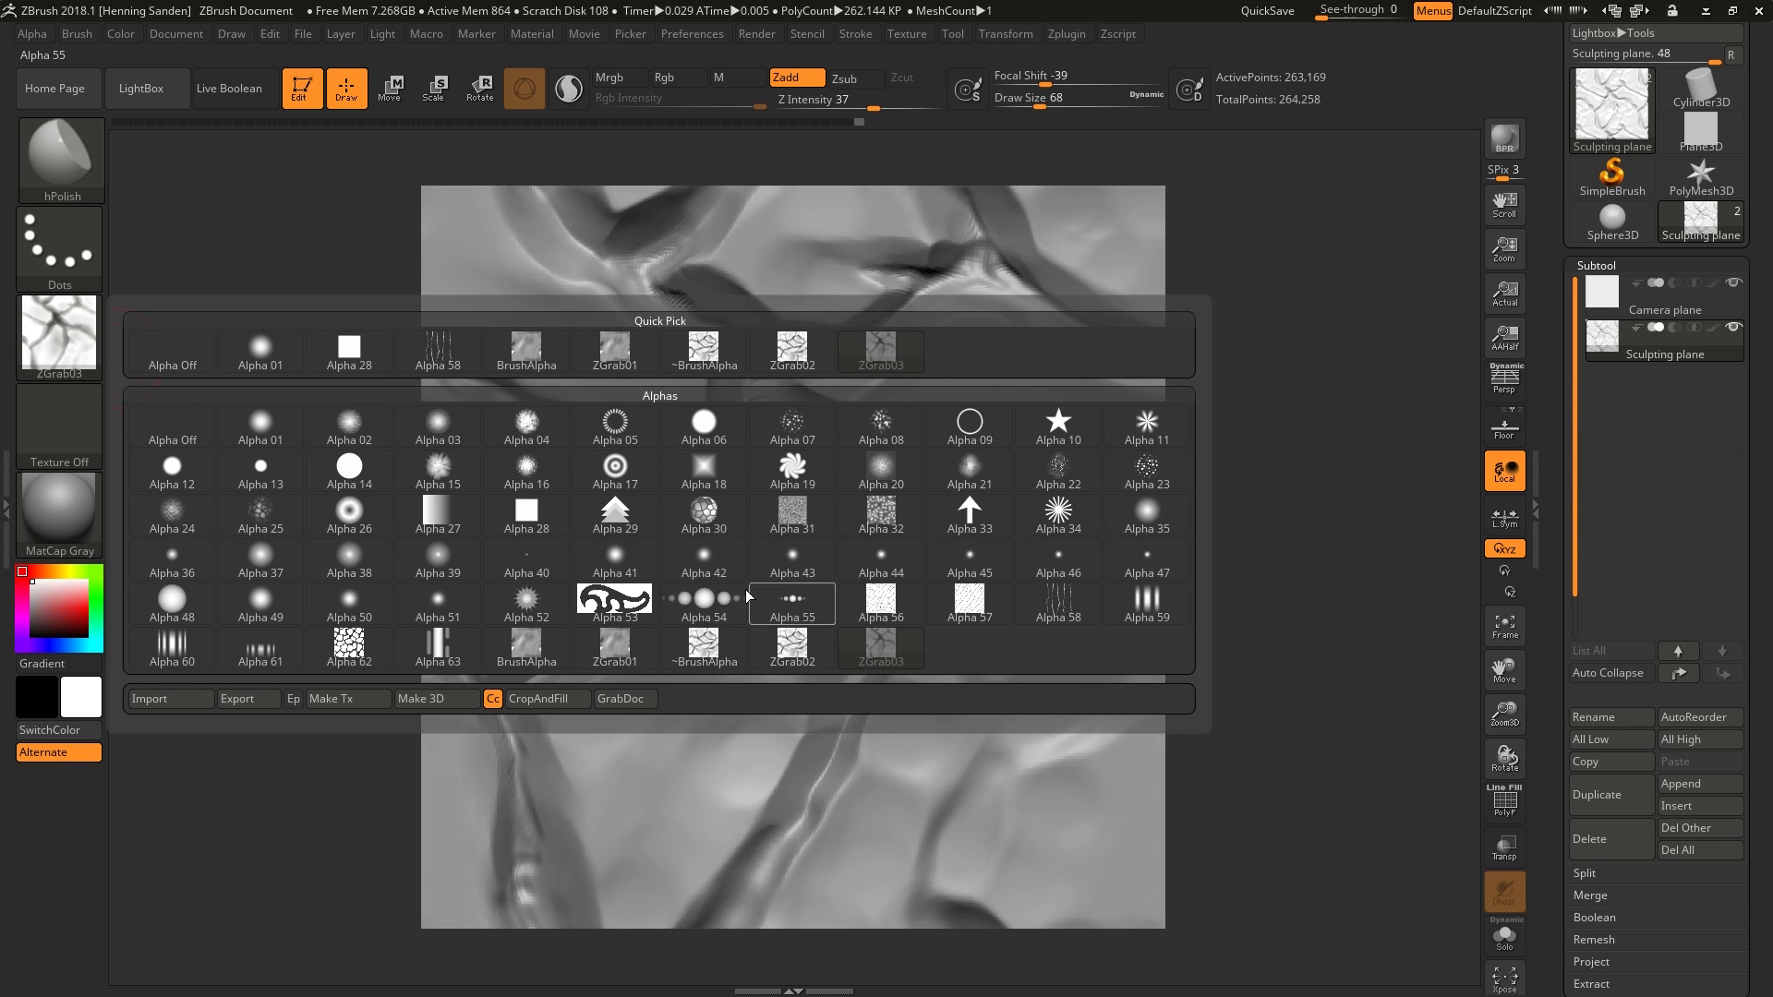
{"action": "left_click", "coordinate": [236, 702]}
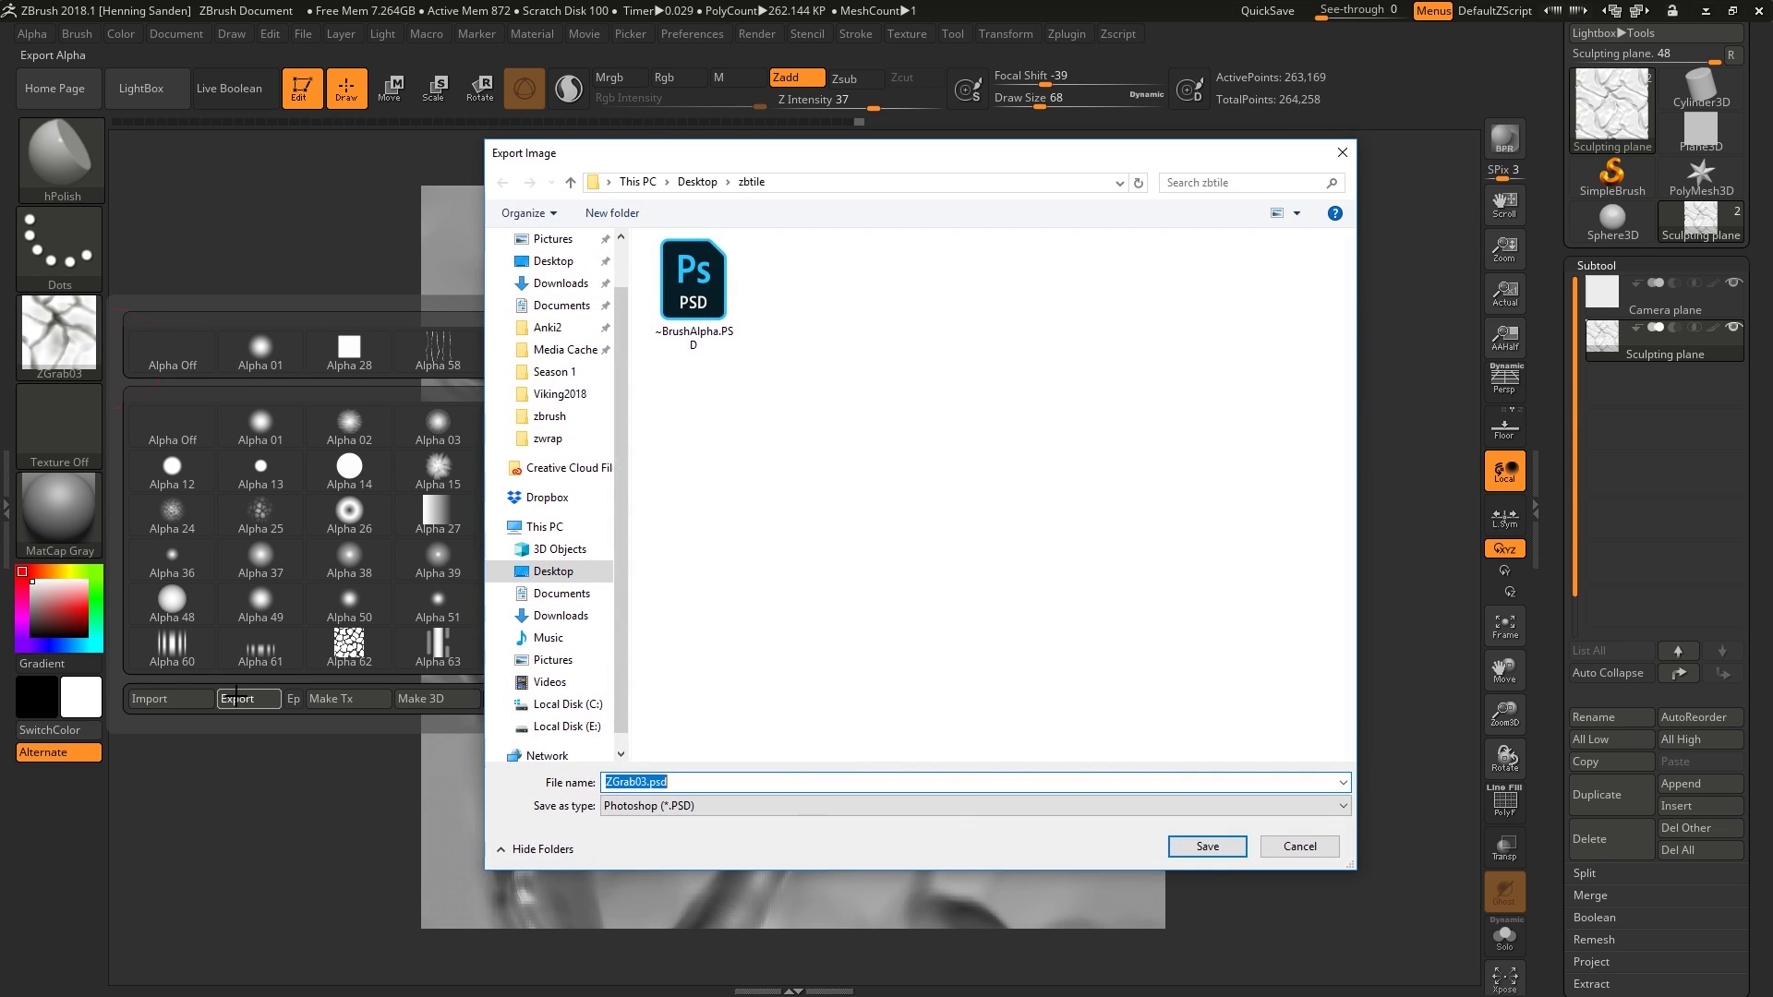
{"action": "left_click", "coordinate": [1208, 848]}
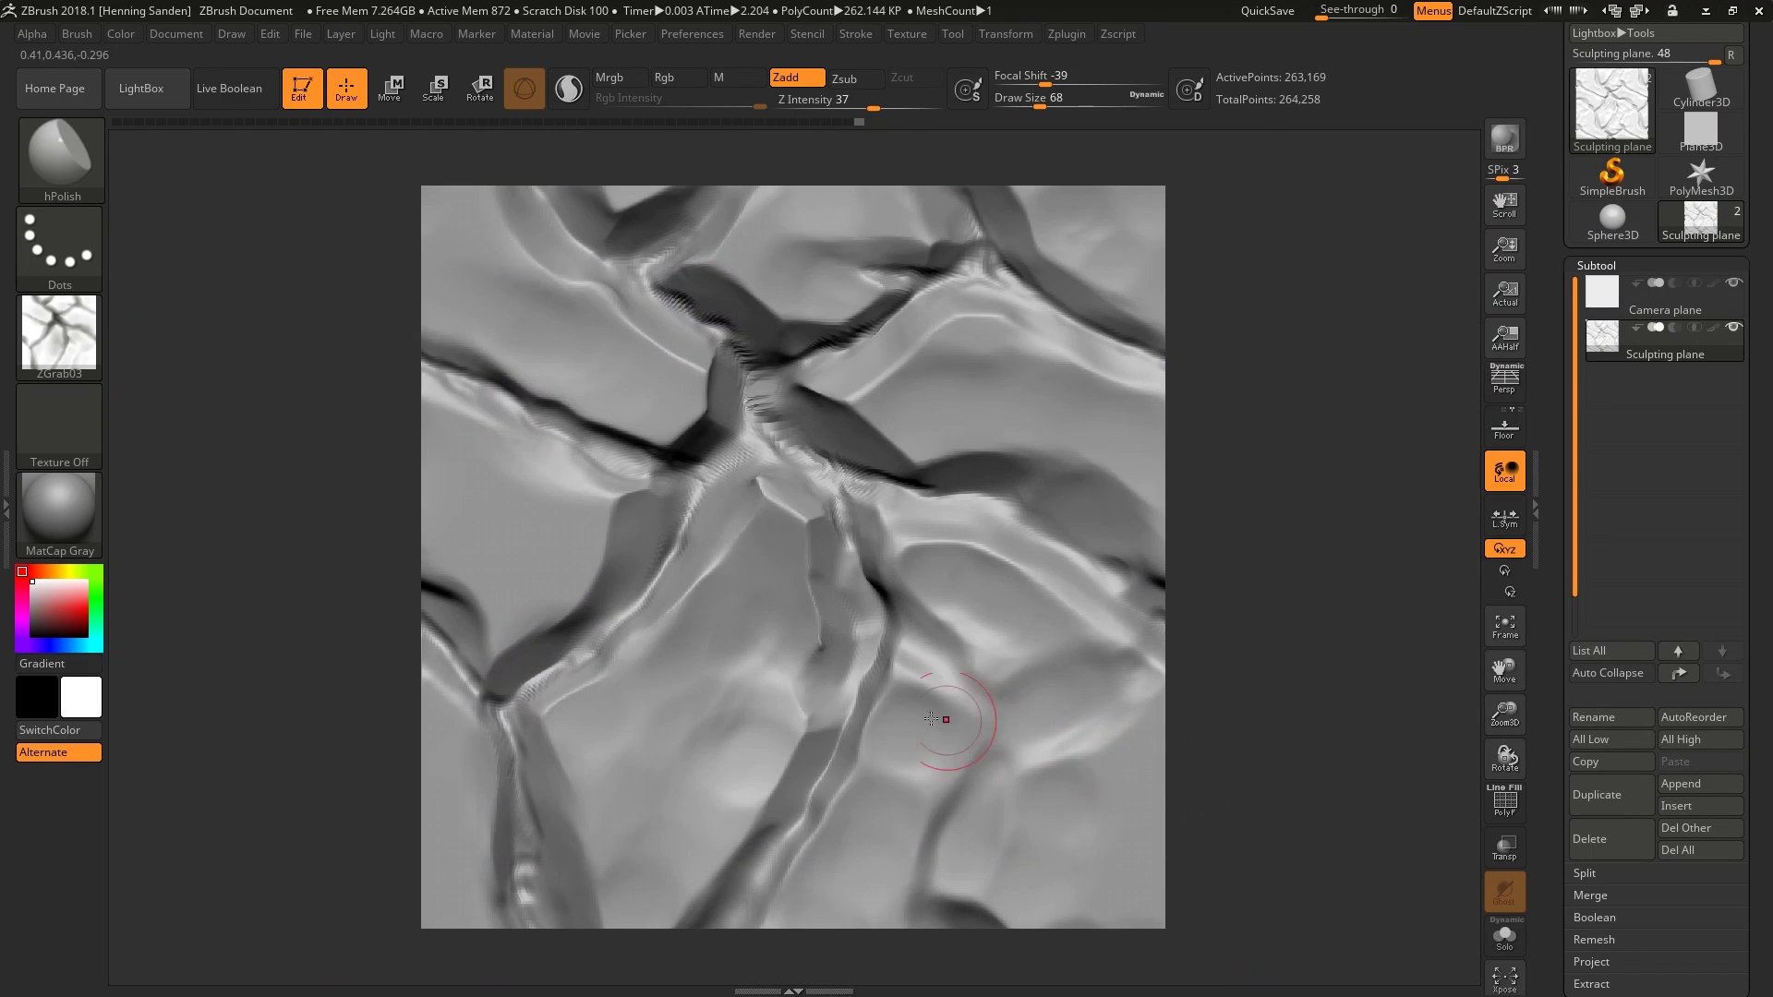
Switch to Photoshop and open ZGrab03.PSD from the zbtile folder
{"action": "key", "text": "alt+Tab"}
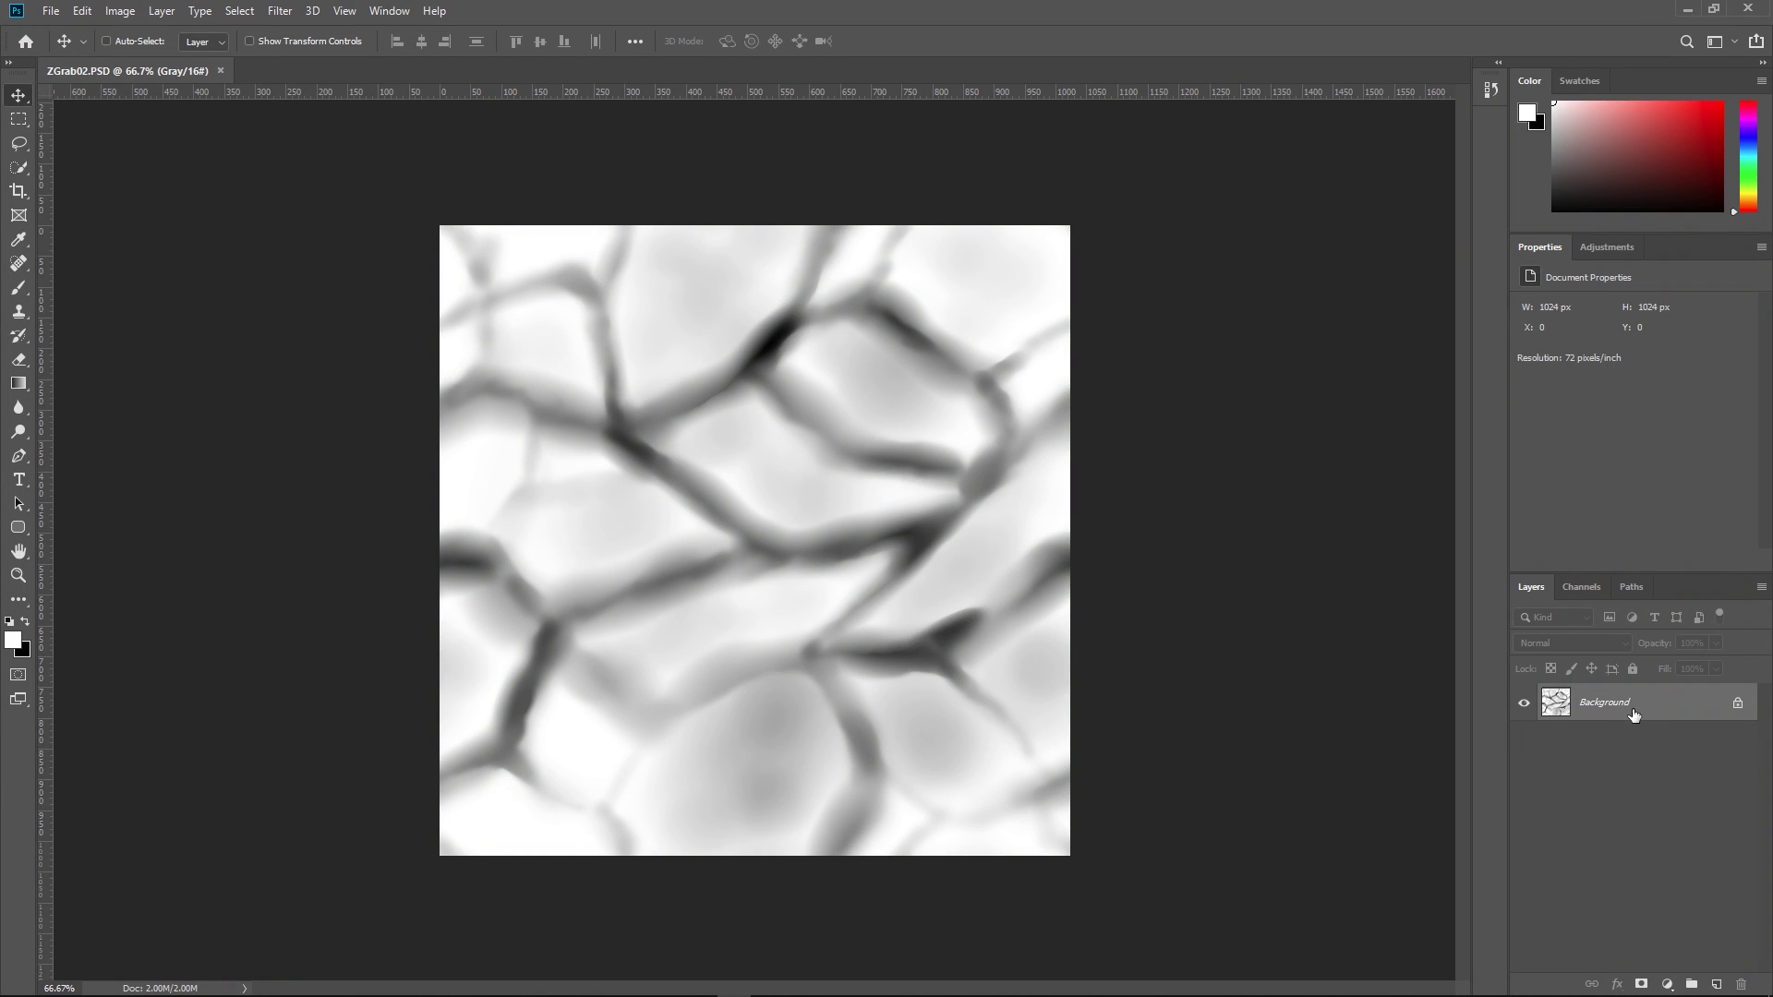
{"action": "key", "text": "ctrl+o"}
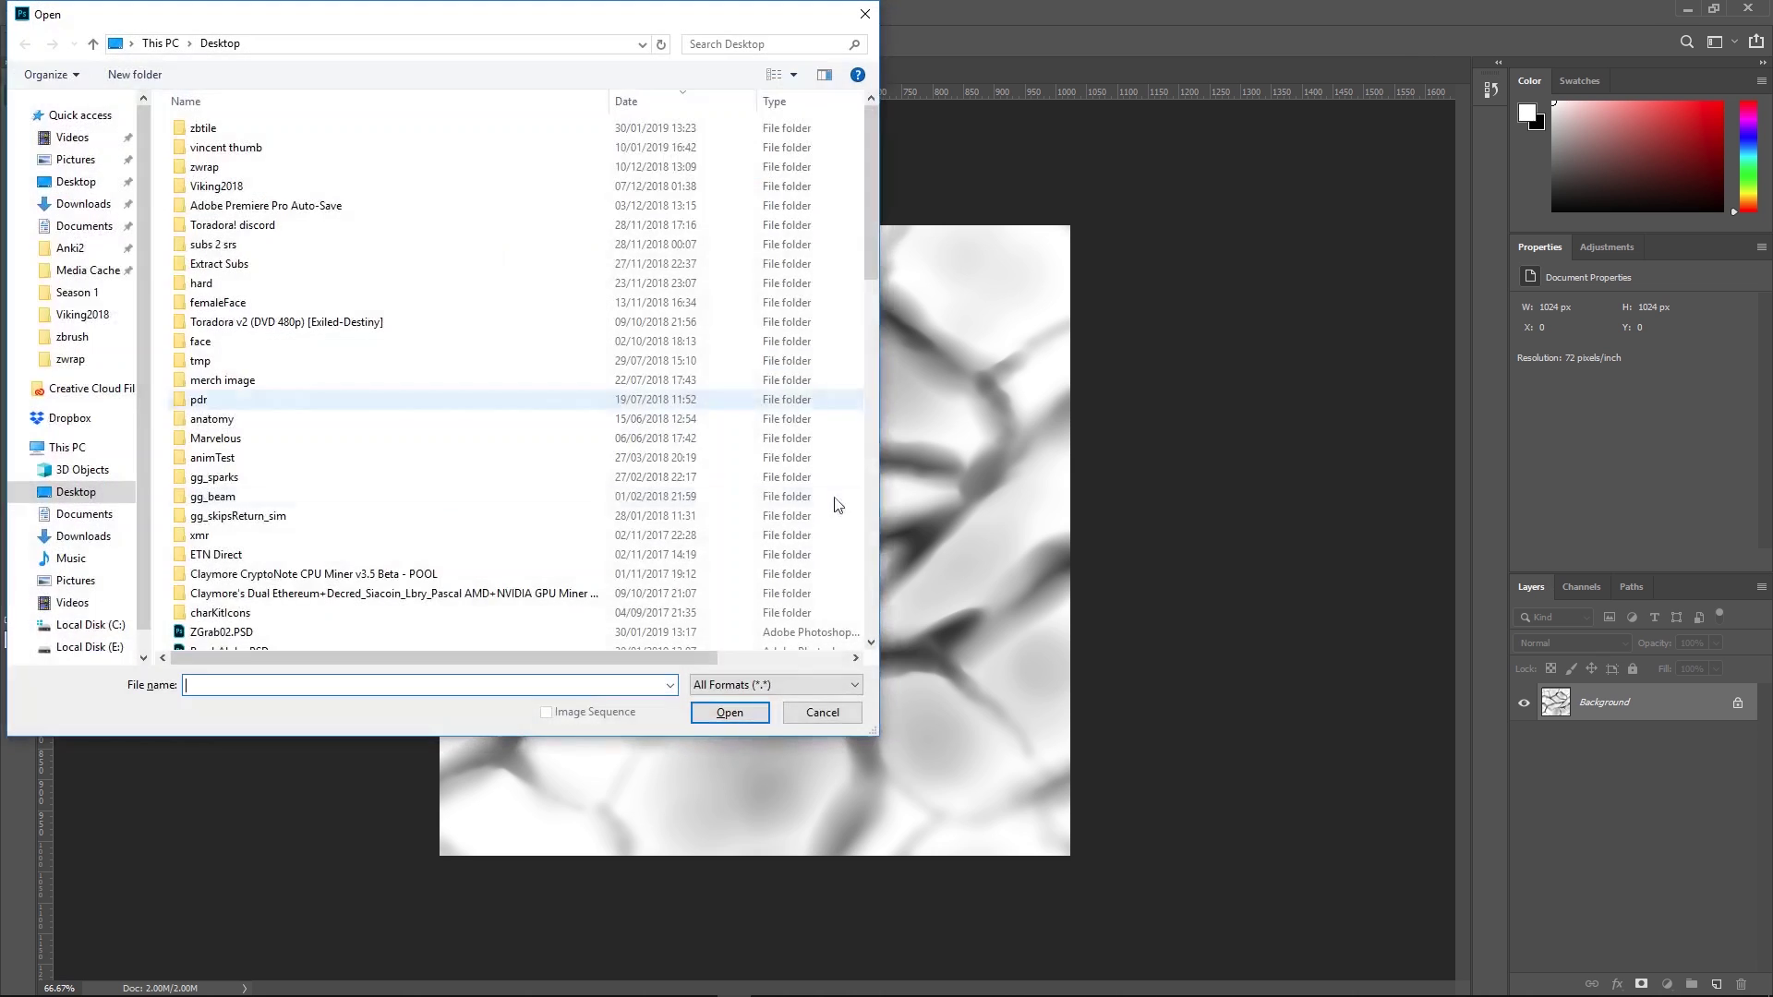
{"action": "double_click", "coordinate": [203, 129]}
{"action": "double_click", "coordinate": [333, 171]}
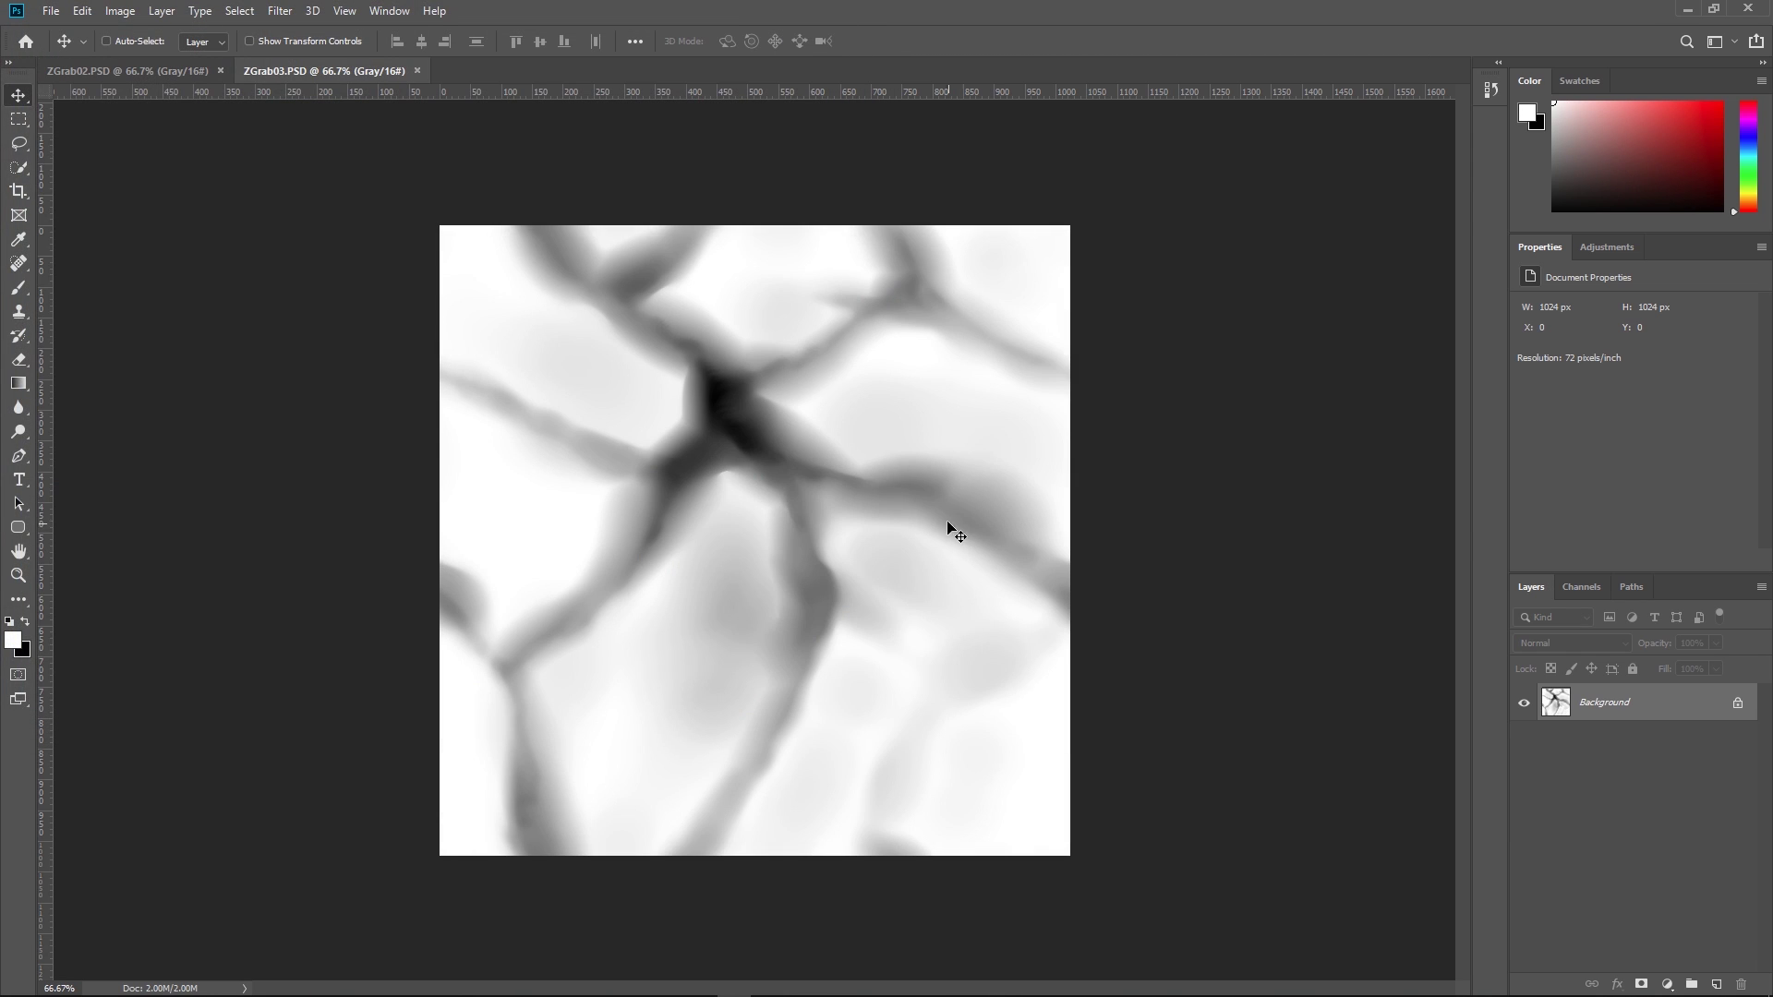
{"action": "key", "text": "ctrl+alt+c"}
{"action": "left_click", "coordinate": [979, 340]}
{"action": "left_click", "coordinate": [984, 333]}
{"action": "left_click", "coordinate": [932, 347]}
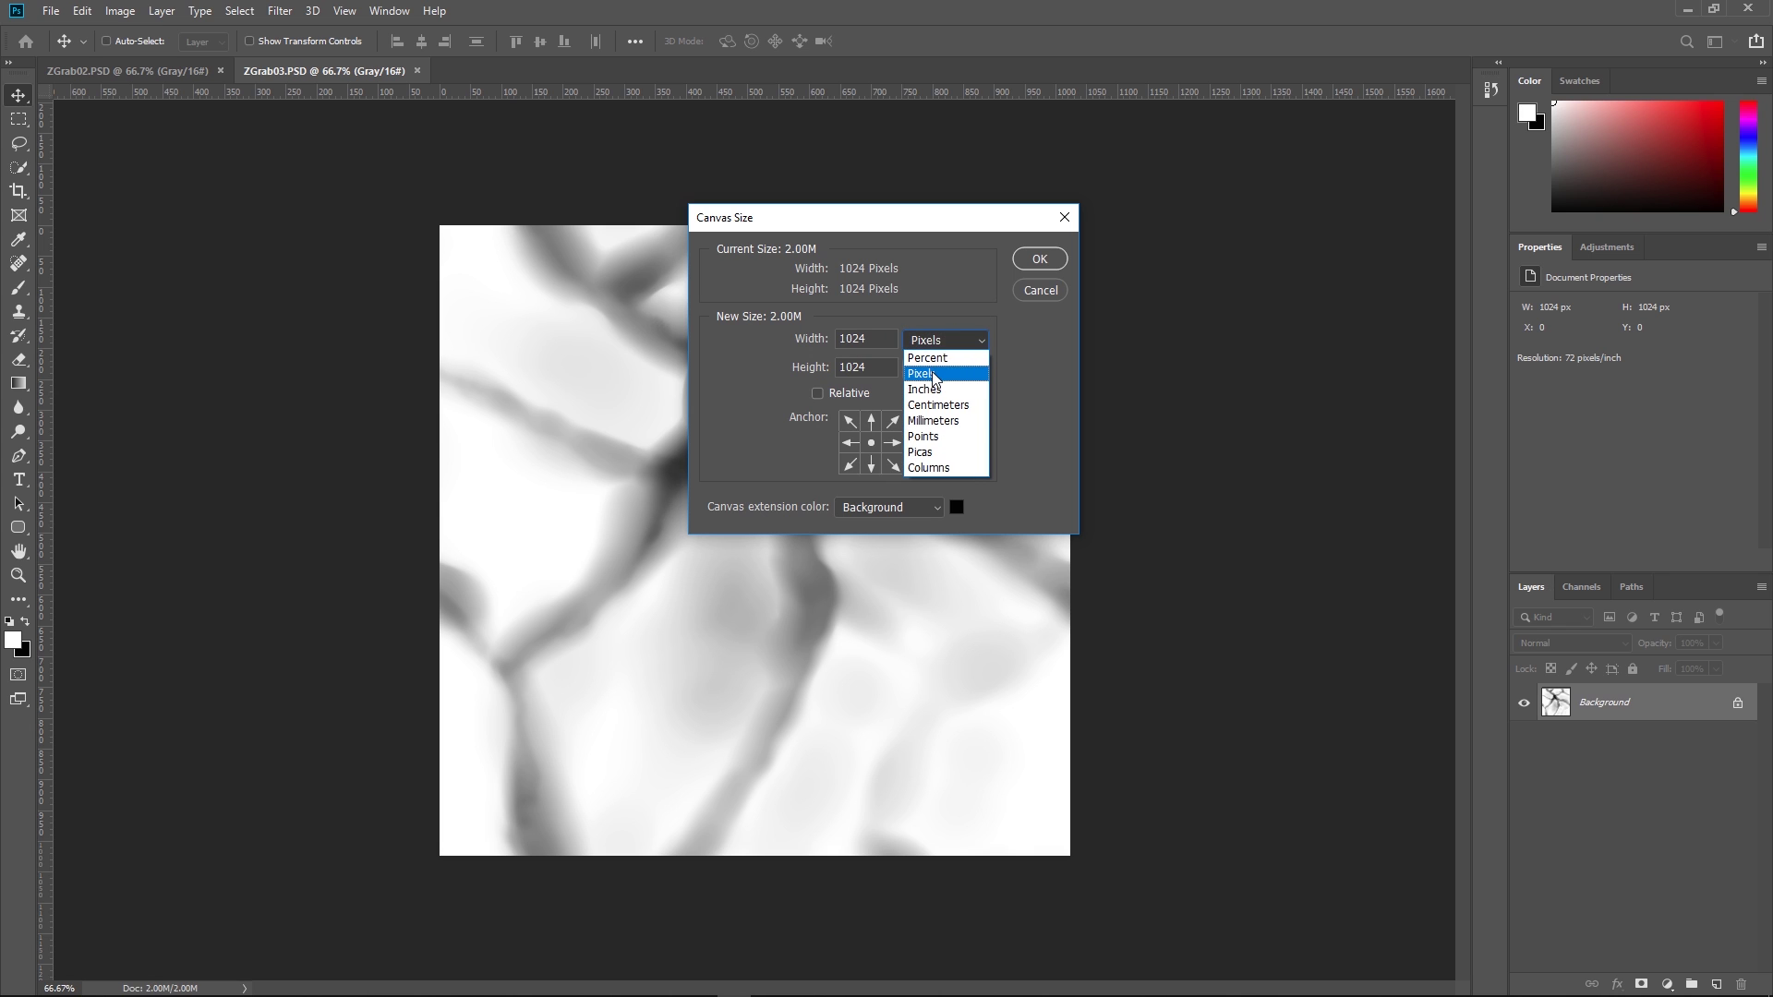
{"action": "left_click", "coordinate": [933, 357]}
{"action": "type", "text": "200"}
{"action": "key", "text": "Tab"}
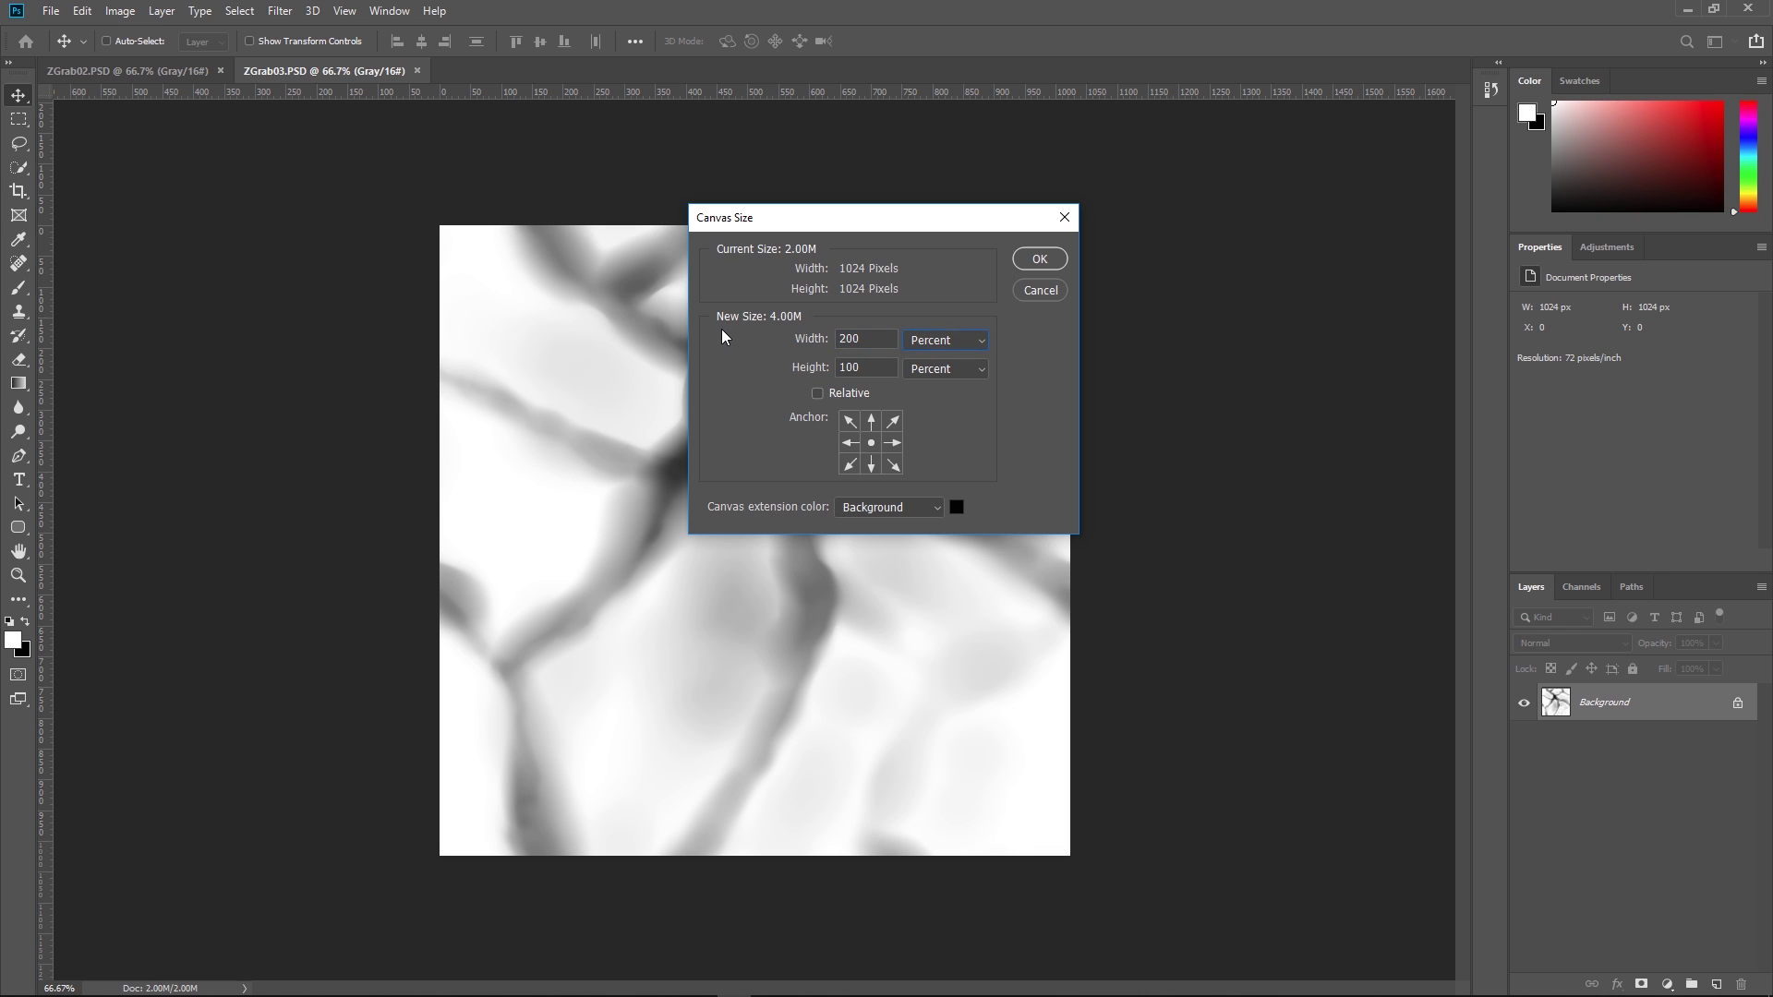
{"action": "key", "text": "Return"}
{"action": "key", "text": "ctrl+minus"}
{"action": "key", "text": "ctrl+z"}
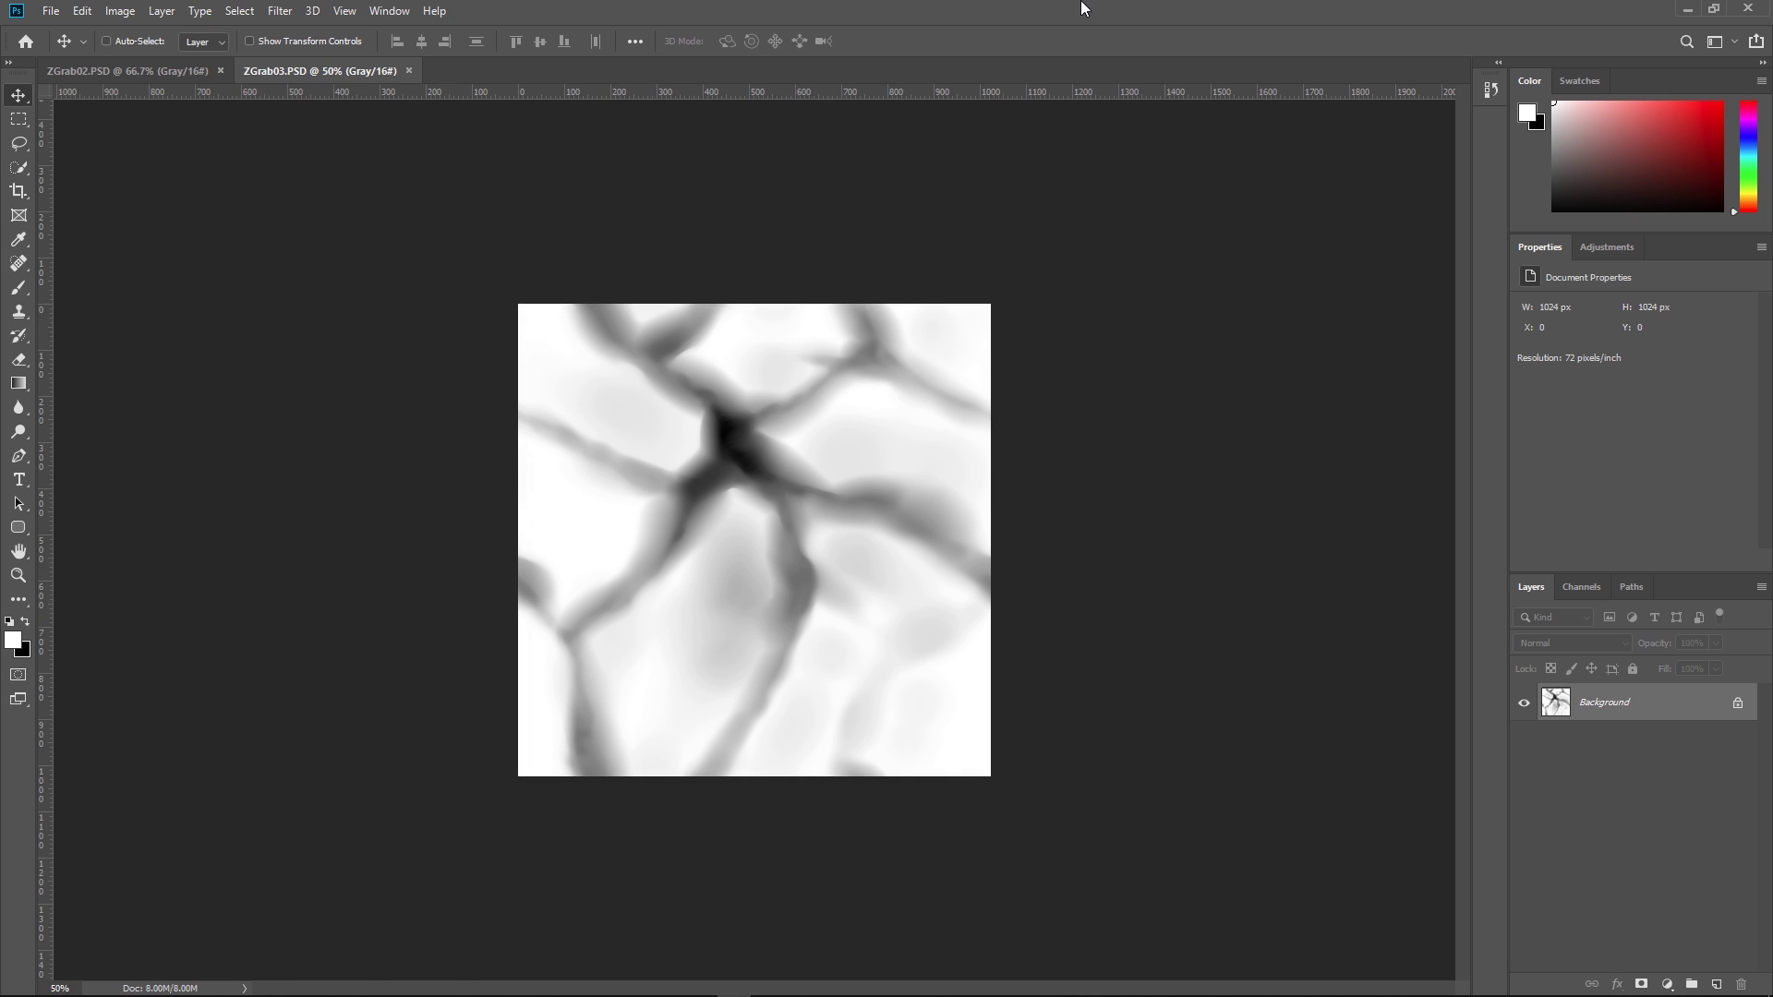
Convert the Background into a regular layer and enlarge the canvas to 200 percent in width and height
{"action": "double_click", "coordinate": [1652, 688]}
{"action": "key", "text": "Return"}
{"action": "key", "text": "ctrl+alt+c"}
{"action": "left_click", "coordinate": [947, 340]}
{"action": "left_click", "coordinate": [932, 353]}
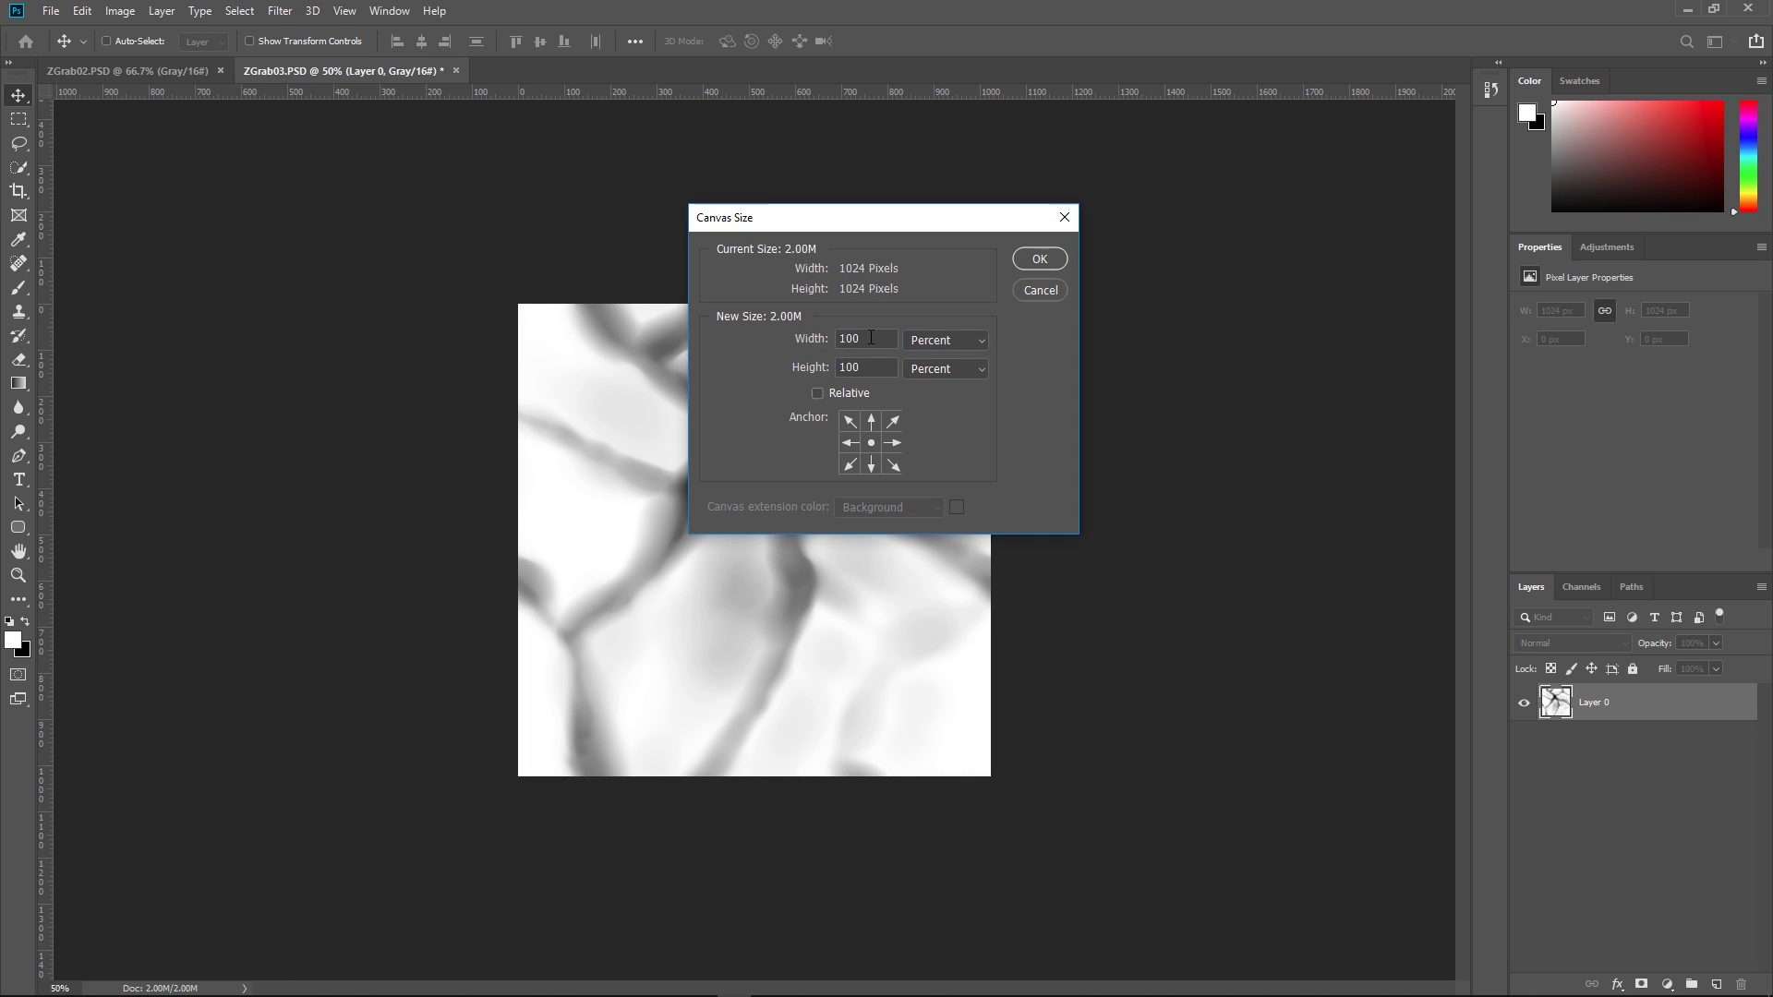
{"action": "type", "text": "200"}
{"action": "key", "text": "Return"}
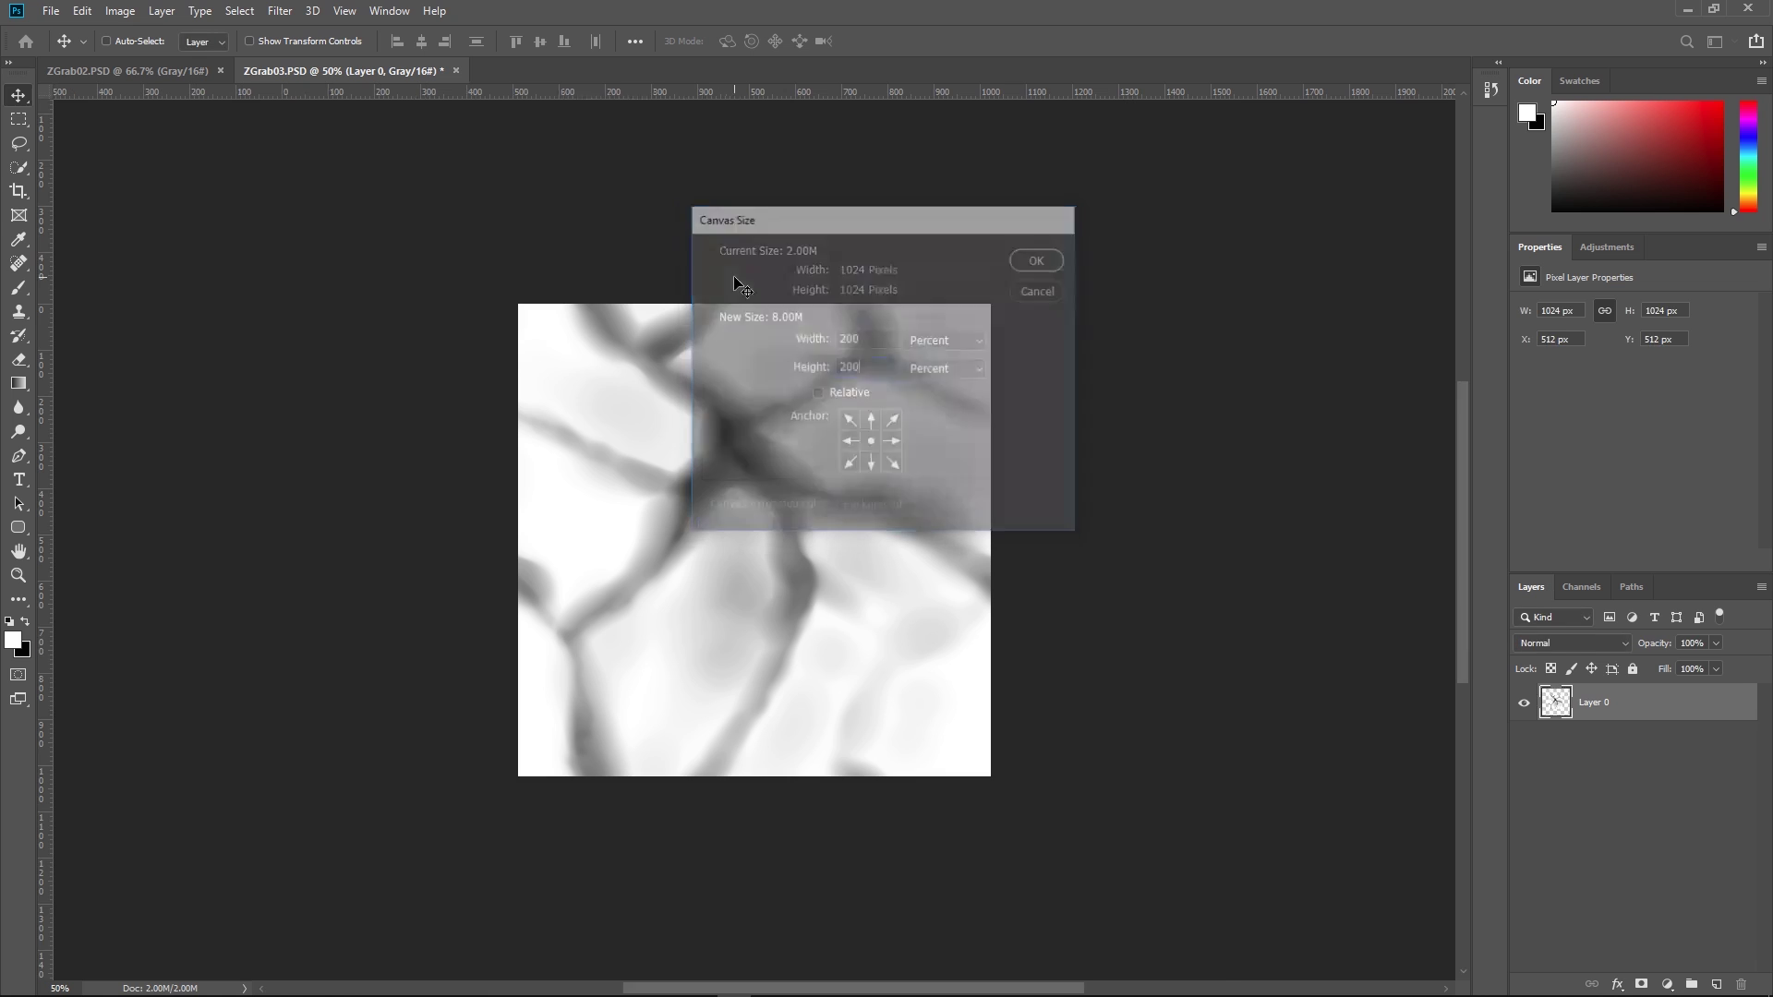
Move the texture into a canvas corner and place three layer copies beside it to form a seamless two-by-two grid
{"action": "left_click_drag", "start_coordinate": [728, 536], "coordinate": [990, 368]}
{"action": "left_click_drag", "start_coordinate": [914, 569], "coordinate": [534, 645]}
{"action": "key", "text": "ctrl+minus"}
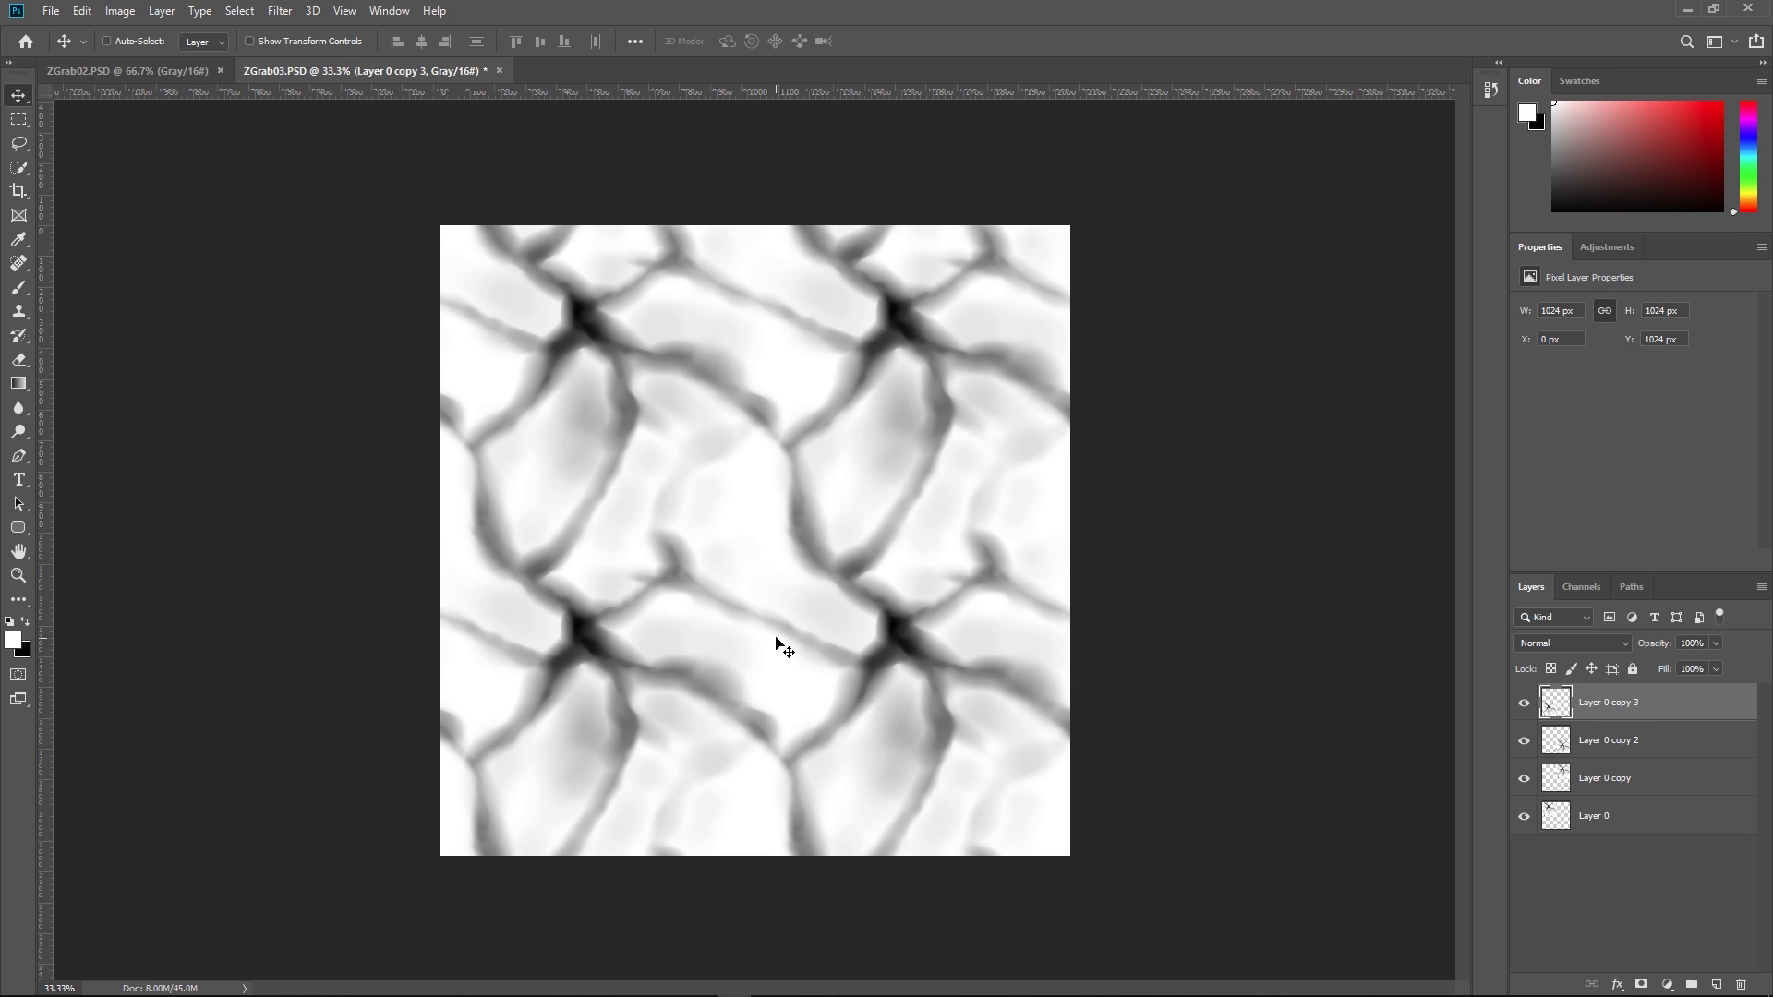
Switch back to ZBrush, load a polymesh sphere as the active tool and subdivide it twice
{"action": "key", "text": "alt+Tab"}
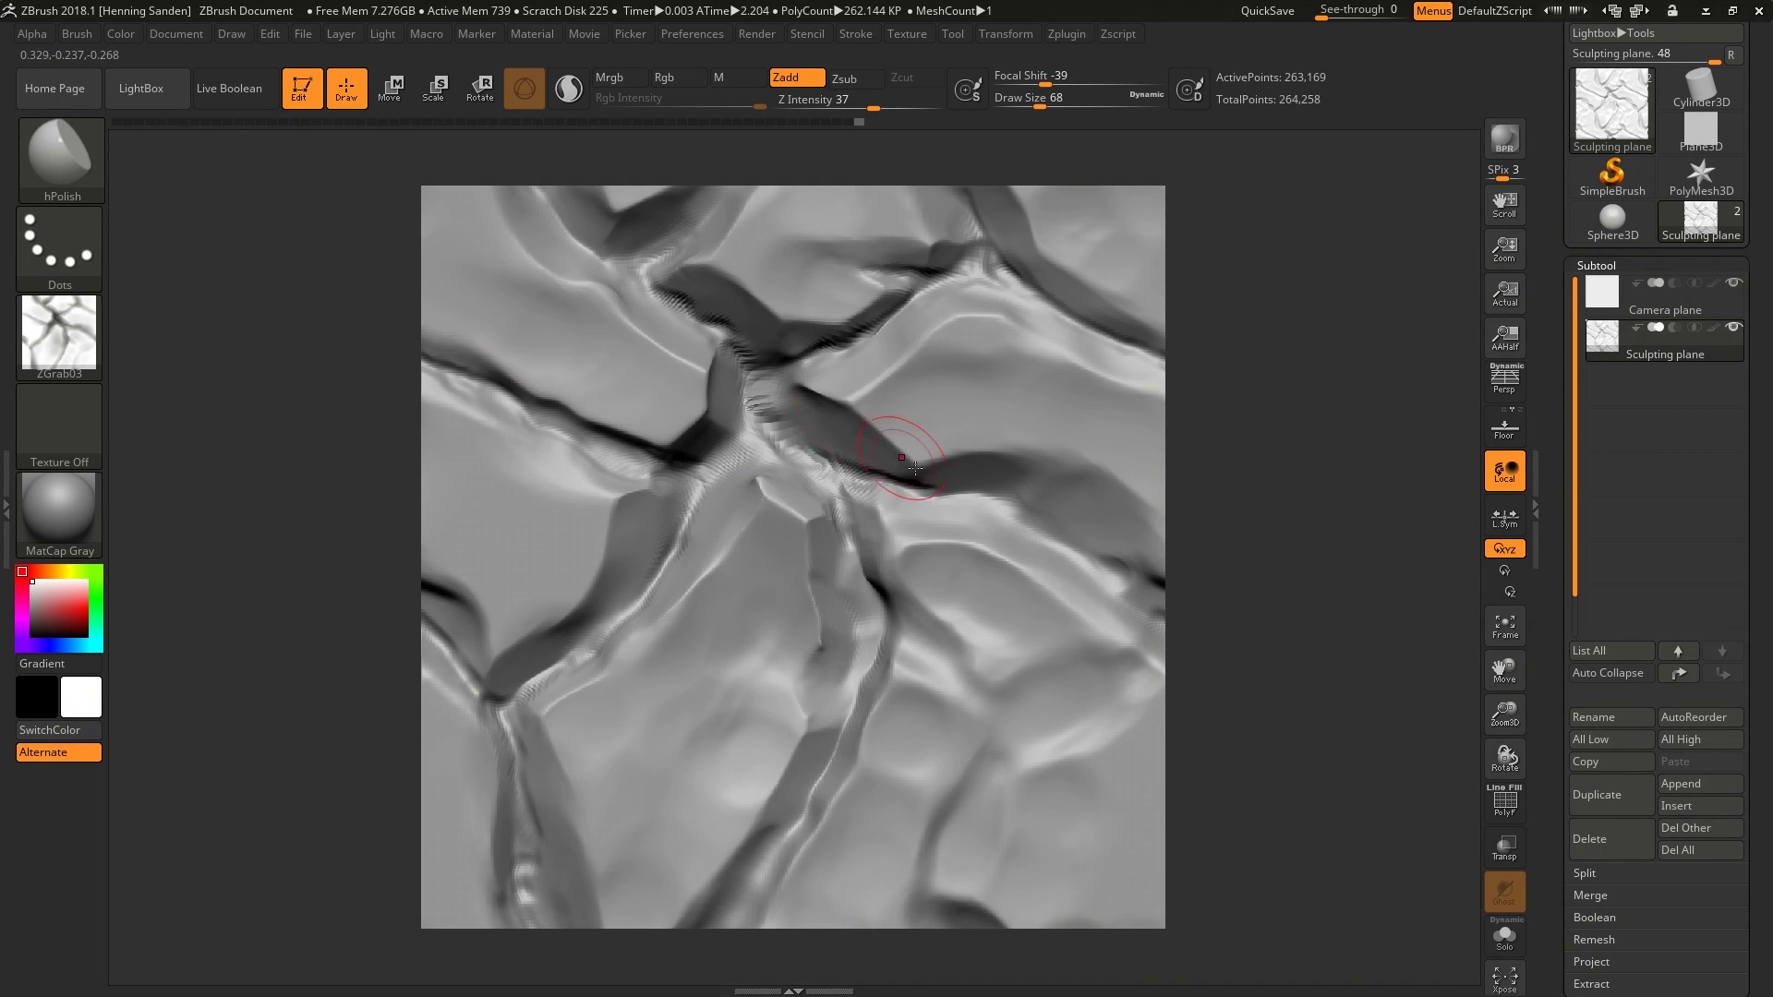
{"action": "left_click", "coordinate": [1622, 227]}
{"action": "left_click", "coordinate": [1676, 134]}
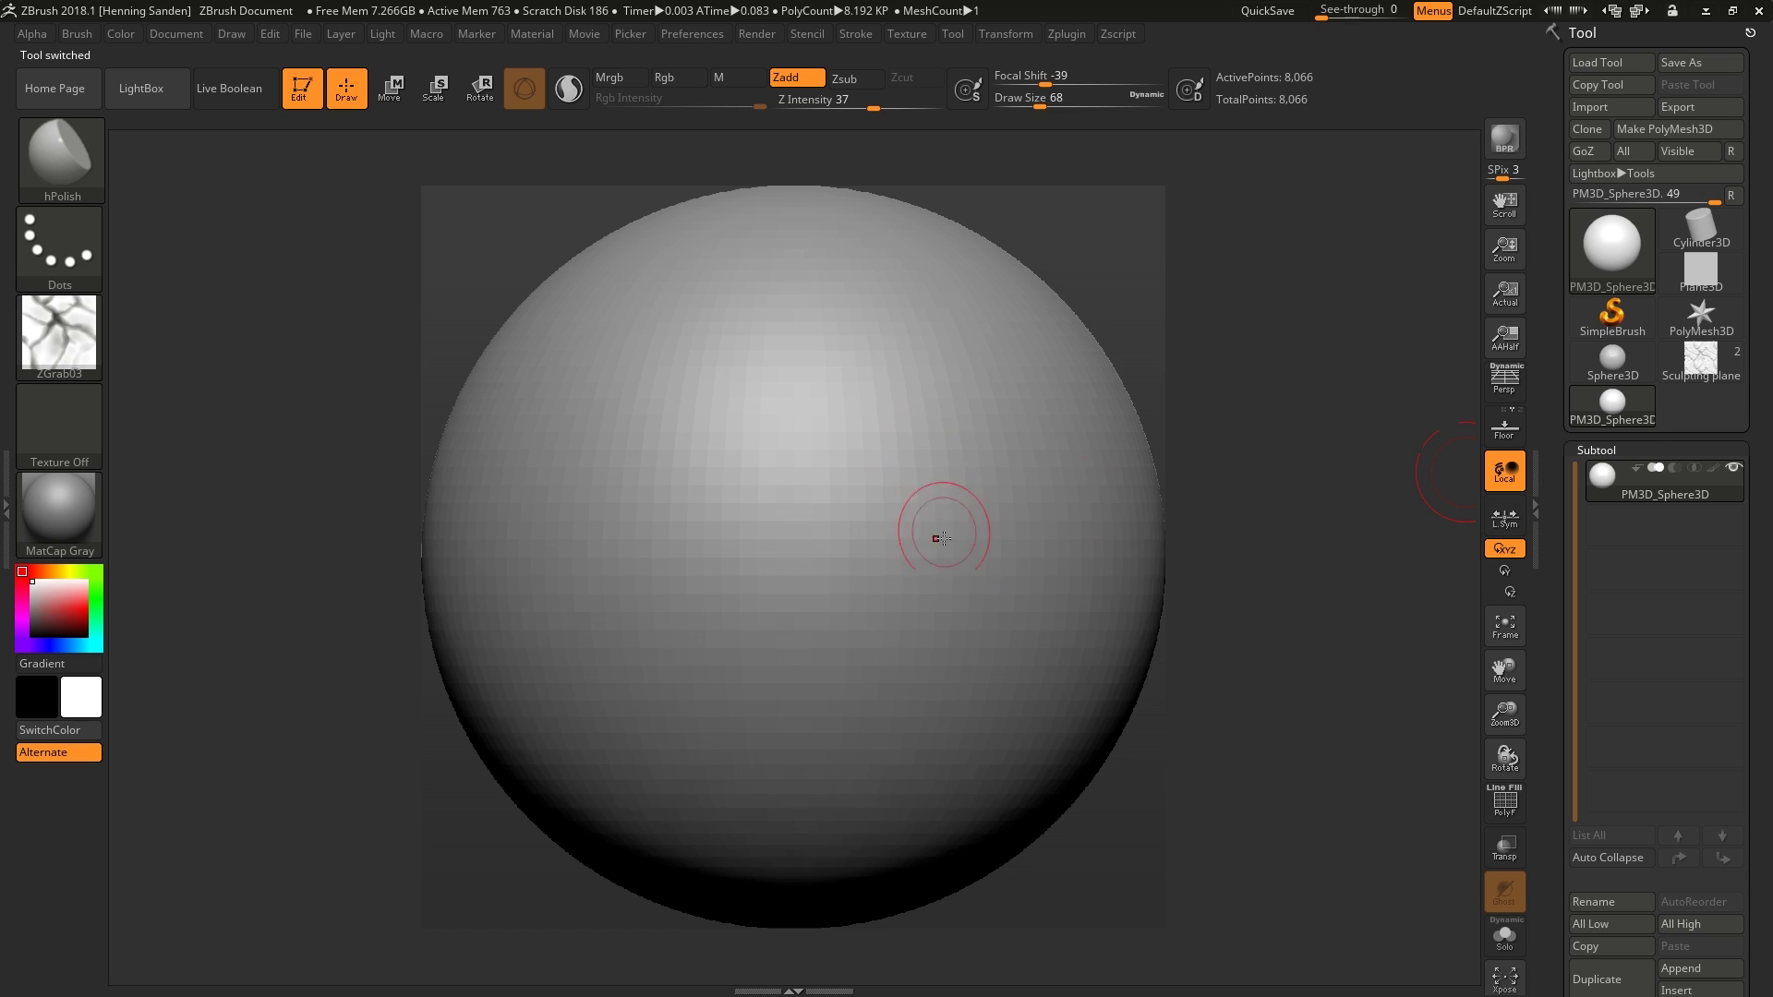
{"action": "key", "text": "ctrl+d"}
{"action": "key", "text": "ctrl+d"}
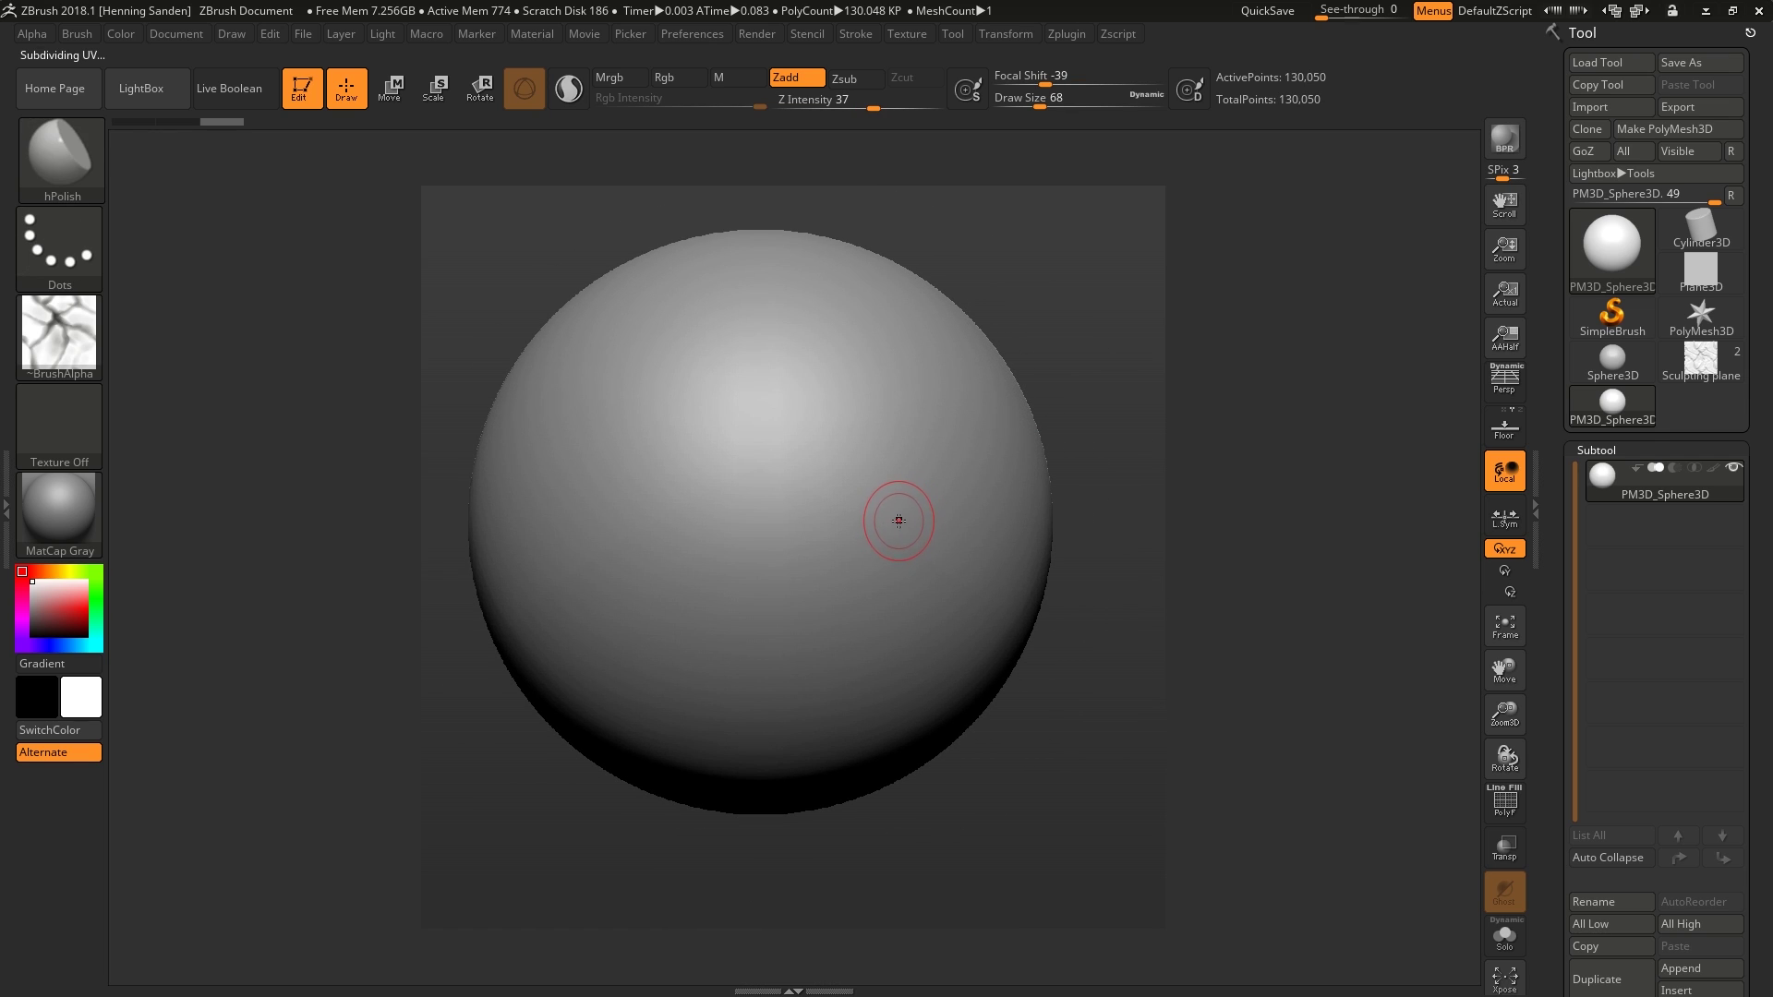
Select the Displace brush with the ZGrab03 alpha and the DragRect stroke
{"action": "key", "text": "b"}
{"action": "key", "text": "d"}
{"action": "key", "text": "p"}
{"action": "left_click", "coordinate": [59, 338]}
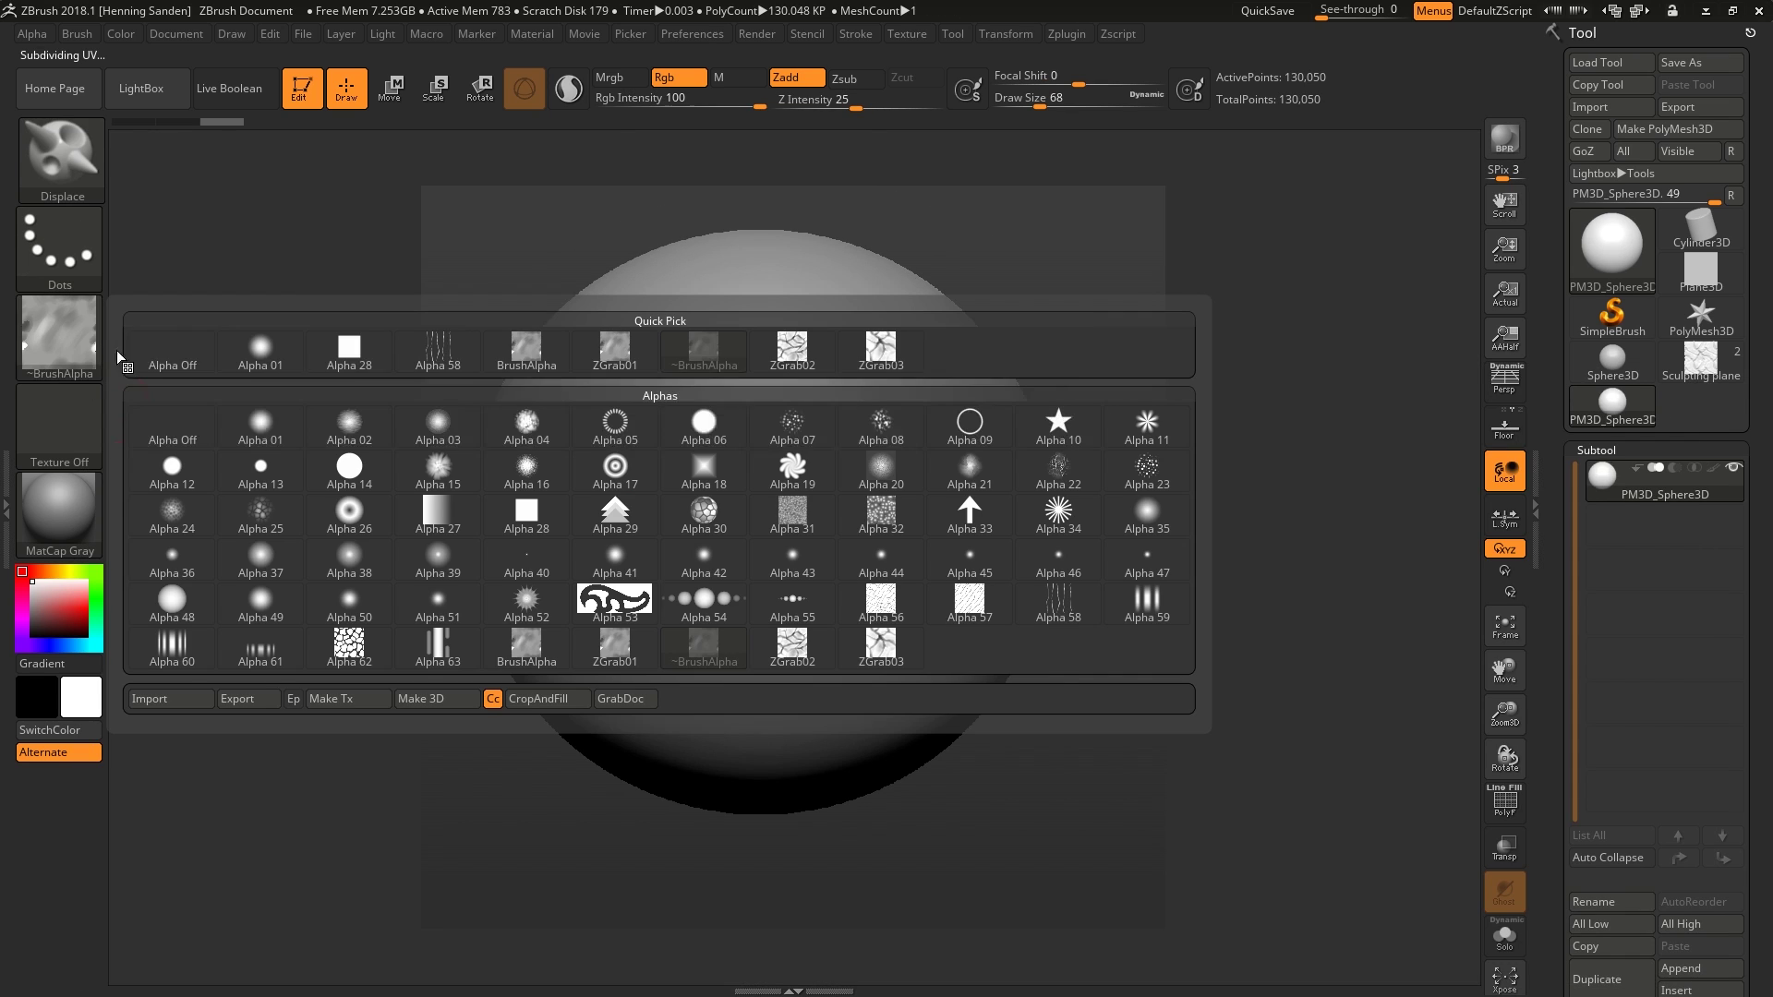
{"action": "left_click", "coordinate": [882, 646]}
{"action": "left_click", "coordinate": [67, 266]}
{"action": "left_click", "coordinate": [258, 262]}
Stamp the cracked alpha onto the front and side of the sphere at different sizes
{"action": "left_click_drag", "start_coordinate": [796, 455], "coordinate": [1007, 637]}
{"action": "right_click_drag", "start_coordinate": [1062, 626], "coordinate": [978, 563]}
{"action": "right_click_drag", "start_coordinate": [819, 525], "coordinate": [866, 572], "text": "ctrl"}
{"action": "left_click_drag", "start_coordinate": [867, 573], "coordinate": [937, 515]}
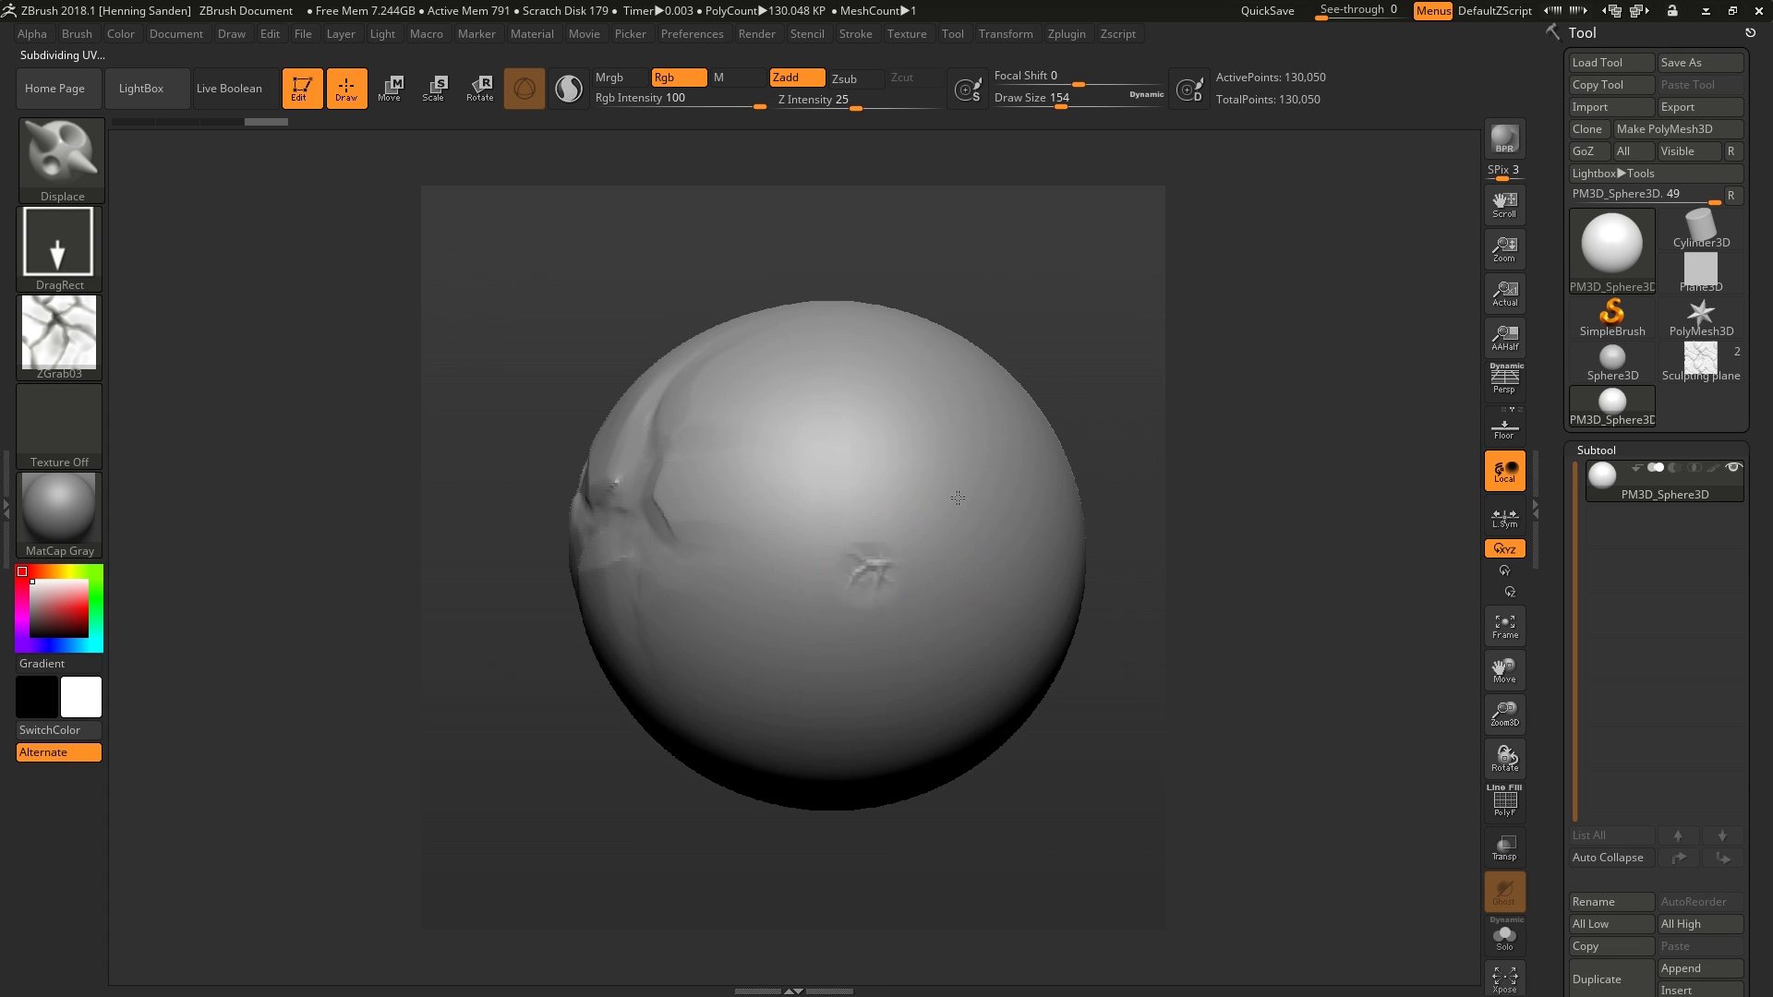
{"action": "right_click_drag", "start_coordinate": [1028, 428], "coordinate": [918, 515]}
{"action": "left_click_drag", "start_coordinate": [918, 514], "coordinate": [941, 696], "text": "shift"}
{"action": "right_click_drag", "start_coordinate": [719, 596], "coordinate": [797, 557]}
{"action": "mouse_move", "coordinate": [871, 734]}
{"action": "left_mouse_down"}
{"action": "mouse_move", "coordinate": [924, 658]}
{"action": "mouse_move", "coordinate": [832, 610]}
{"action": "left_mouse_up"}
Cover the sphere's remaining smooth areas with overlapping stamps of the cracked alpha
{"action": "right_click_drag", "start_coordinate": [857, 610], "coordinate": [816, 625]}
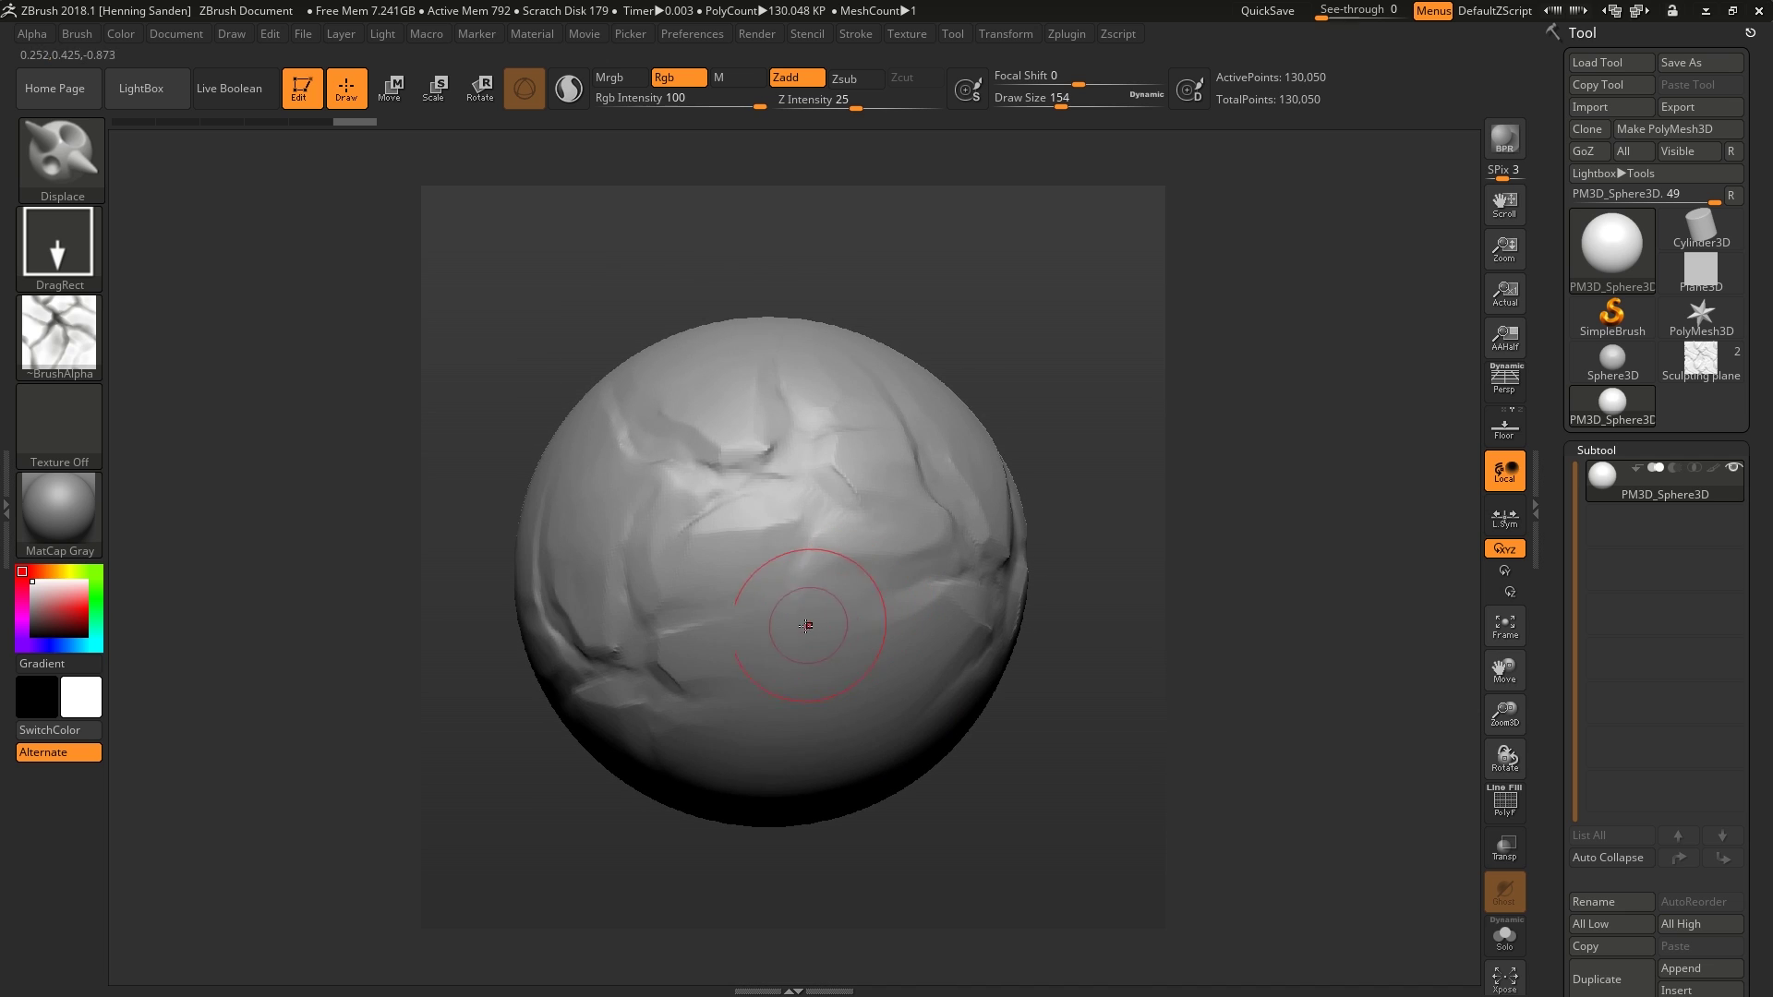
{"action": "mouse_move", "coordinate": [775, 509]}
{"action": "right_mouse_down", "text": "alt"}
{"action": "mouse_move", "coordinate": [895, 590]}
{"action": "mouse_move", "coordinate": [786, 600]}
{"action": "mouse_move", "coordinate": [832, 526]}
{"action": "mouse_move", "coordinate": [917, 558]}
{"action": "mouse_move", "coordinate": [875, 482]}
{"action": "right_mouse_up", "text": "alt"}
{"action": "mouse_move", "coordinate": [947, 722]}
{"action": "right_mouse_down"}
{"action": "mouse_move", "coordinate": [850, 507]}
{"action": "mouse_move", "coordinate": [918, 384]}
{"action": "mouse_move", "coordinate": [848, 519]}
{"action": "mouse_move", "coordinate": [744, 518]}
{"action": "right_mouse_up"}
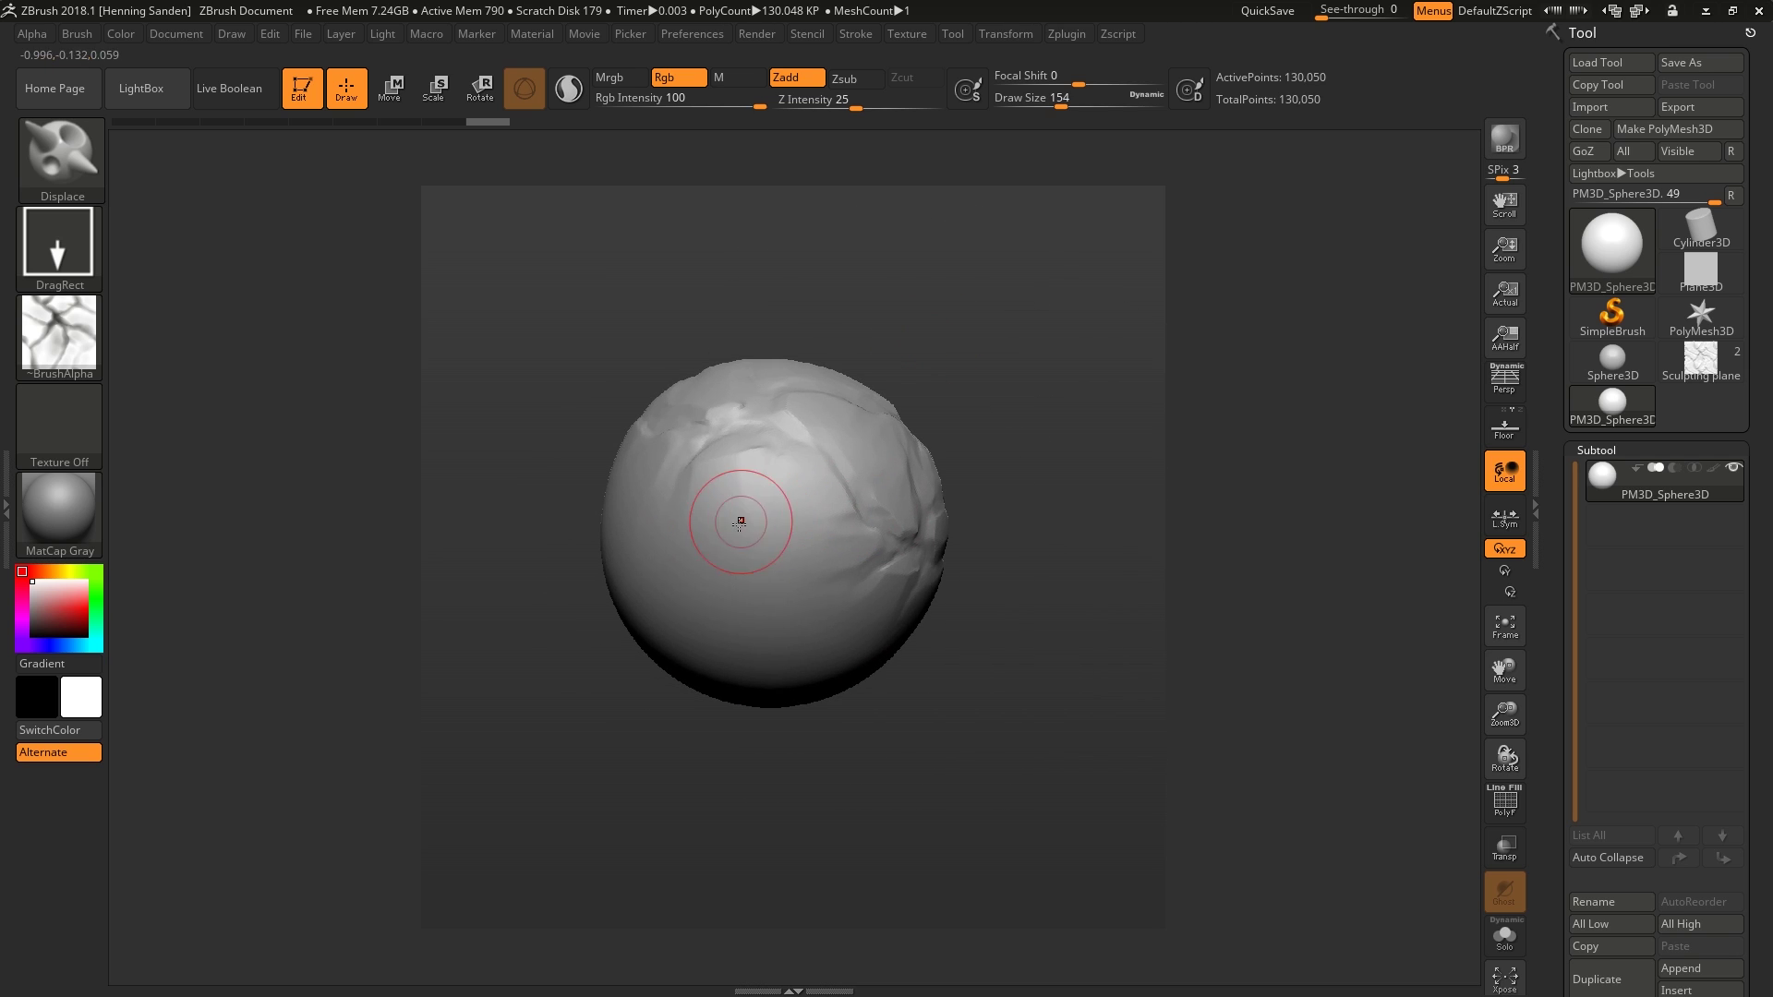
{"action": "mouse_move", "coordinate": [777, 699]}
{"action": "right_mouse_down"}
{"action": "mouse_move", "coordinate": [785, 591]}
{"action": "mouse_move", "coordinate": [807, 817]}
{"action": "mouse_move", "coordinate": [836, 589]}
{"action": "right_mouse_up"}
{"action": "right_click_drag", "start_coordinate": [912, 697], "coordinate": [776, 654]}
{"action": "right_click_drag", "start_coordinate": [825, 599], "coordinate": [928, 477]}
{"action": "right_click_drag", "start_coordinate": [928, 477], "coordinate": [1025, 562], "text": "alt"}
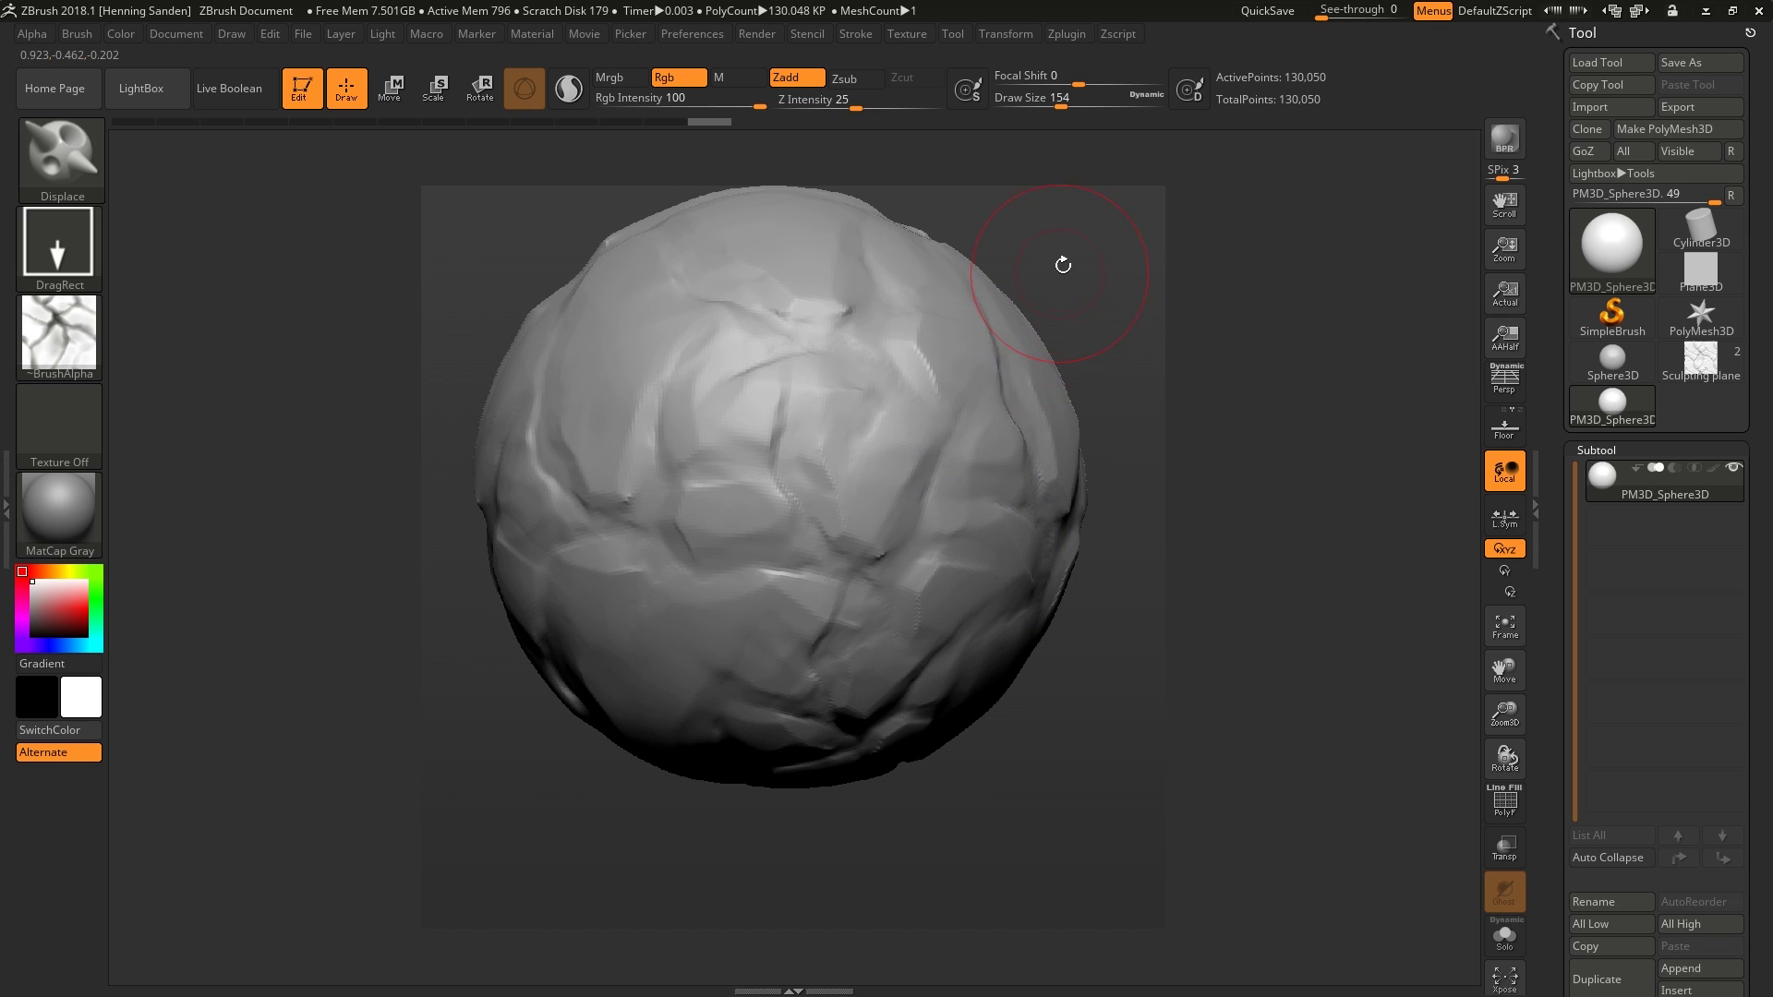